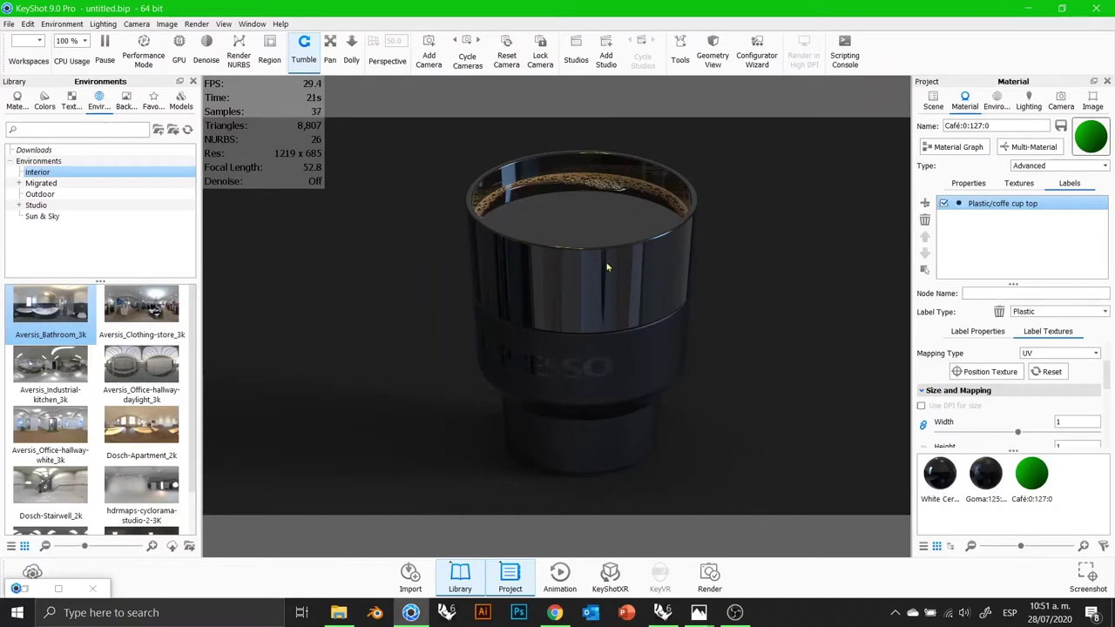
Step: View the reference render Nespresso Cup Steam.png, and return to the cup scene in KeyShot
{"action": "left_click", "coordinate": [741, 562]}
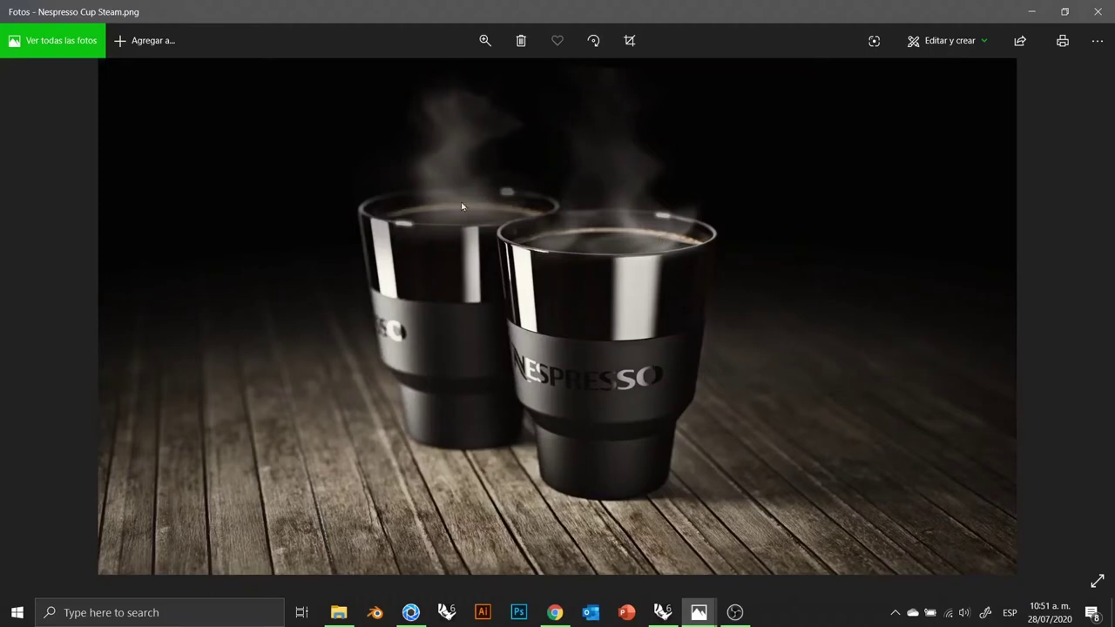
{"action": "left_click", "coordinate": [1031, 12]}
{"action": "left_click_drag", "start_coordinate": [722, 326], "coordinate": [733, 287]}
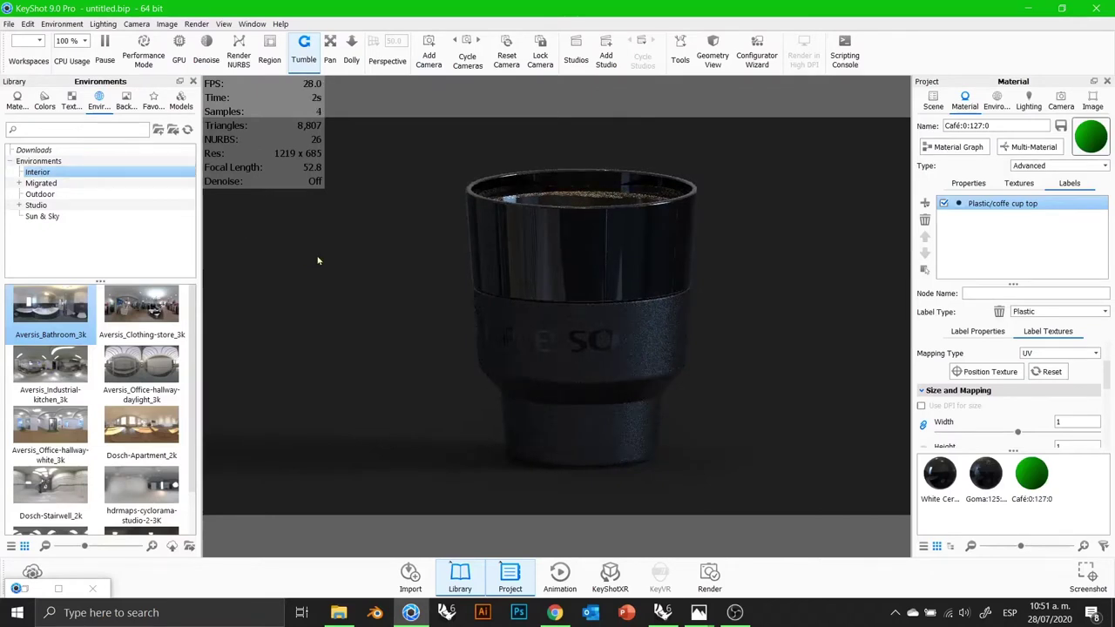
Step: Add a ground plane to the scene beneath the coffee cup
{"action": "left_click", "coordinate": [32, 26]}
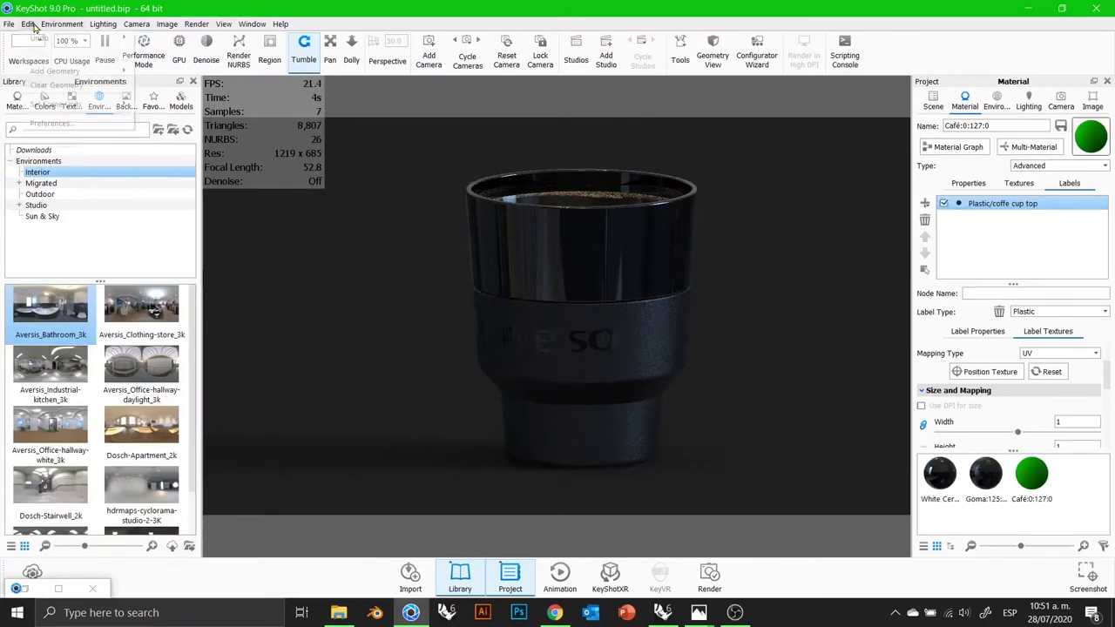
{"action": "mouse_move", "coordinate": [46, 73]}
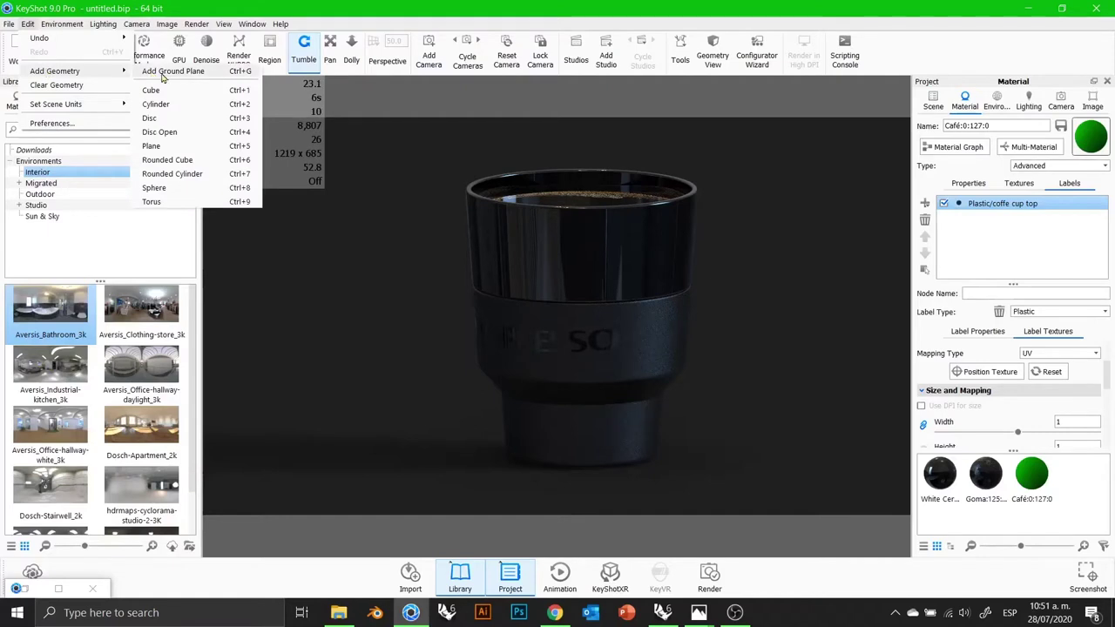
{"action": "left_click", "coordinate": [236, 74]}
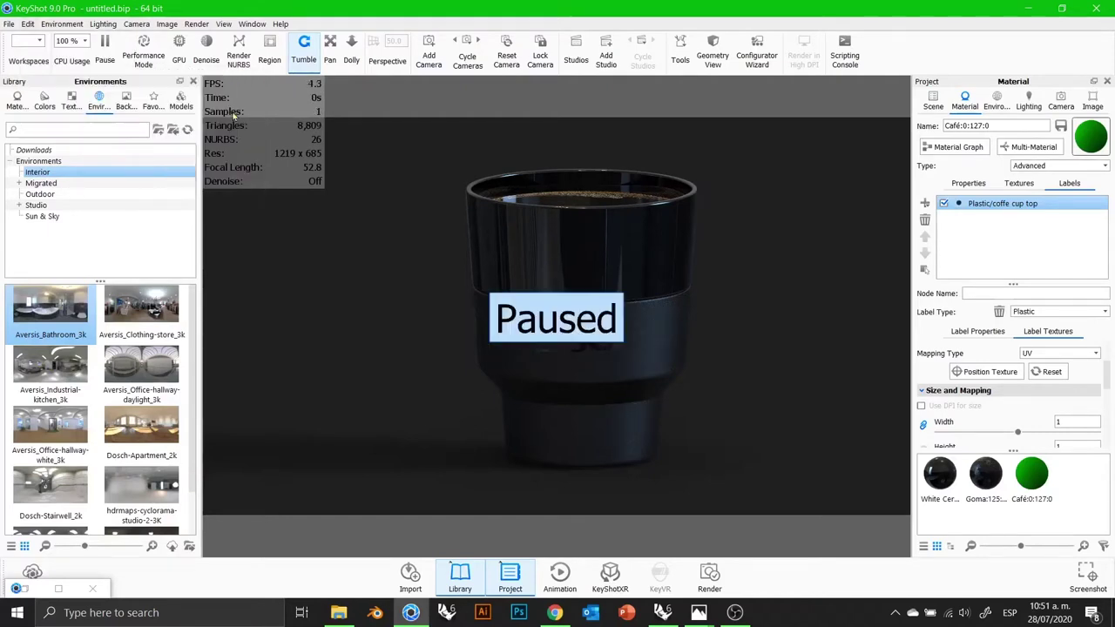
{"action": "scroll", "coordinate": [678, 396], "scroll_direction": "down", "scroll_amount": 3}
Step: Select the Ground Plane in the scene tree and open its material in the Material Graph
{"action": "left_click", "coordinate": [933, 103]}
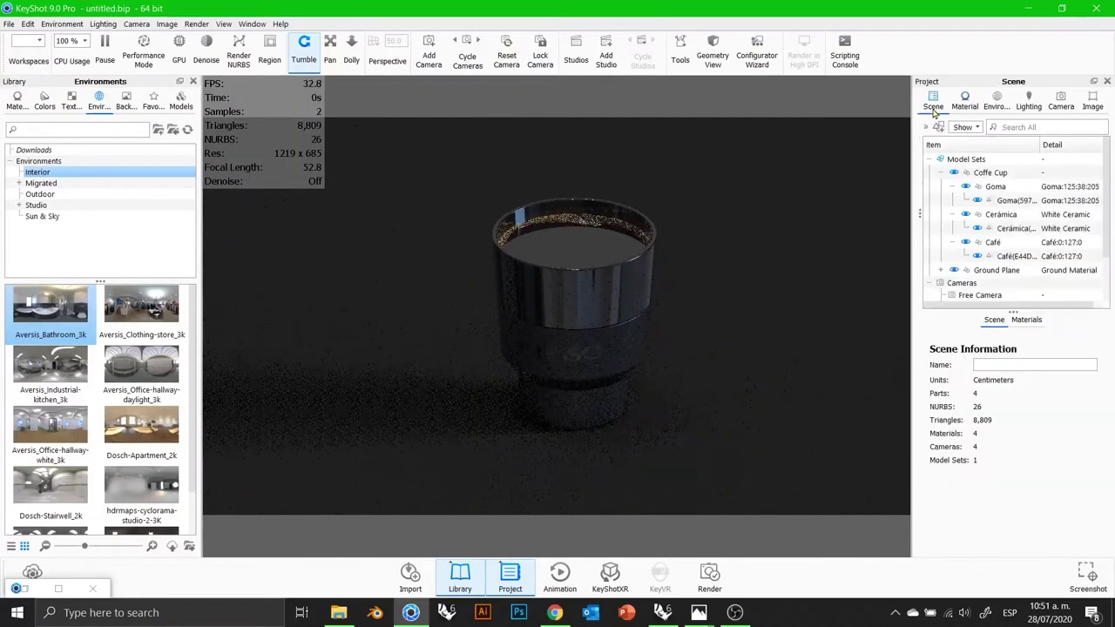
{"action": "left_click", "coordinate": [930, 160]}
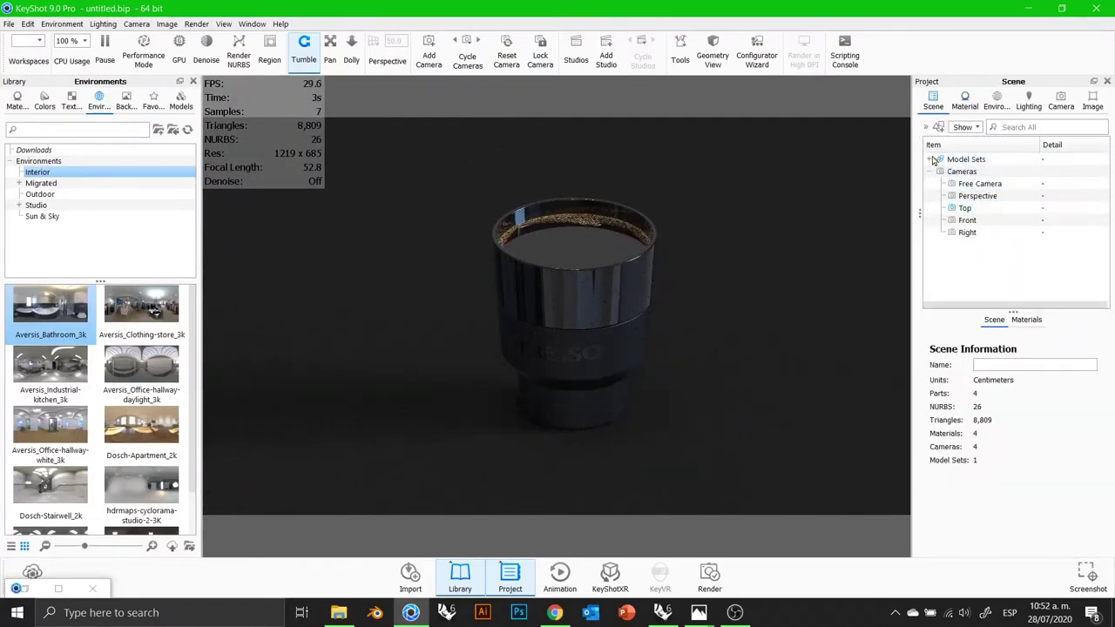
{"action": "left_click", "coordinate": [932, 160]}
{"action": "left_click", "coordinate": [1014, 271]}
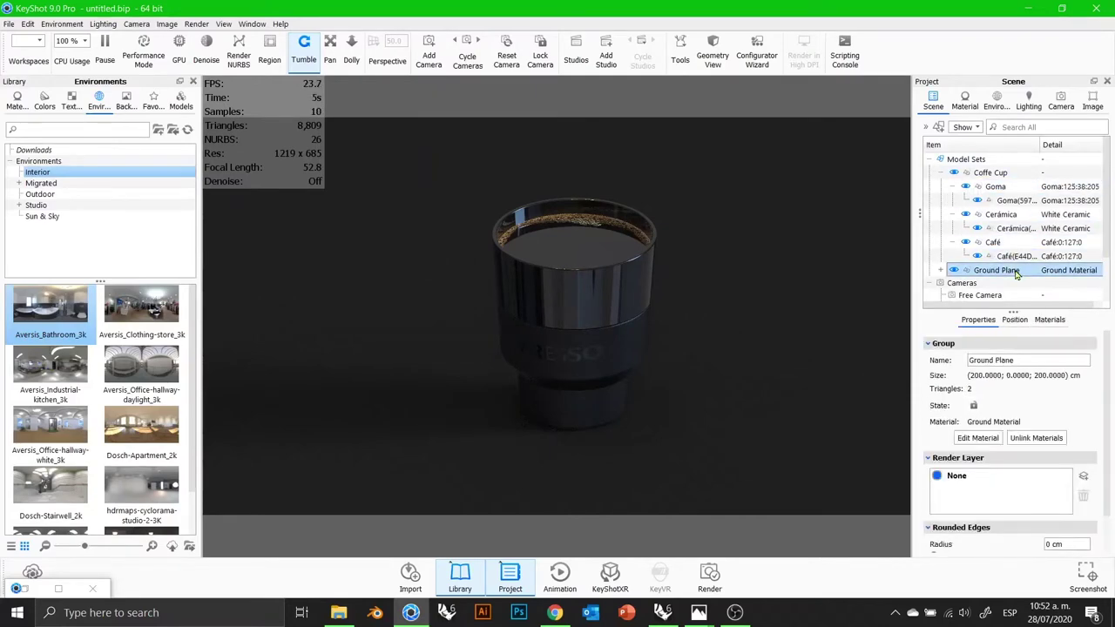
{"action": "scroll", "coordinate": [769, 264], "scroll_direction": "up", "scroll_amount": 2}
{"action": "scroll", "coordinate": [769, 265], "scroll_direction": "down", "scroll_amount": 8}
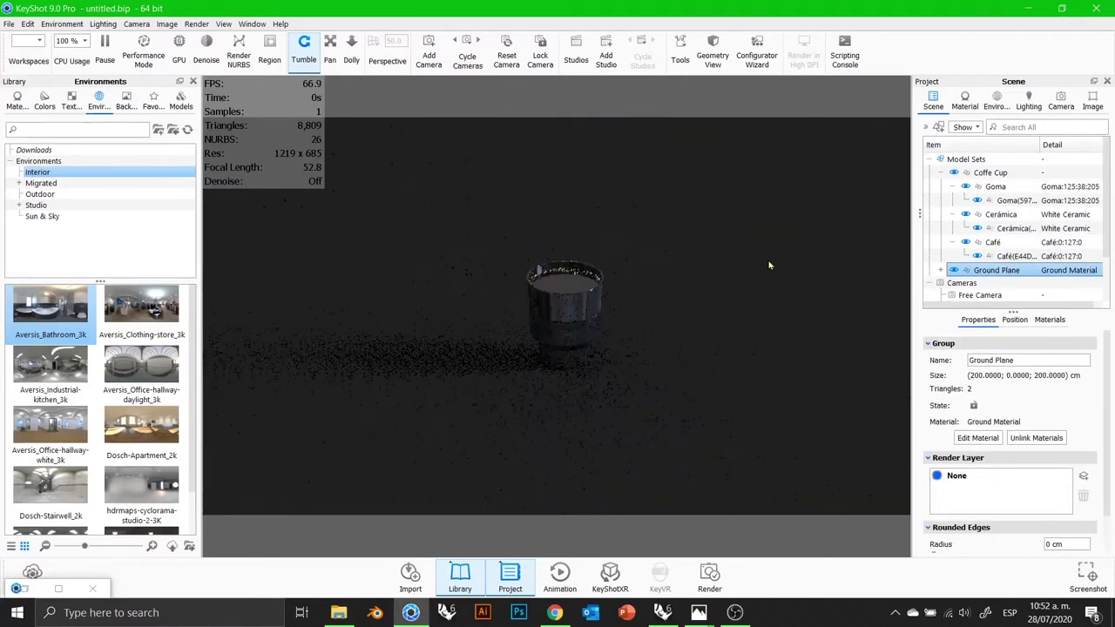
{"action": "scroll", "coordinate": [769, 265], "scroll_direction": "up", "scroll_amount": 8}
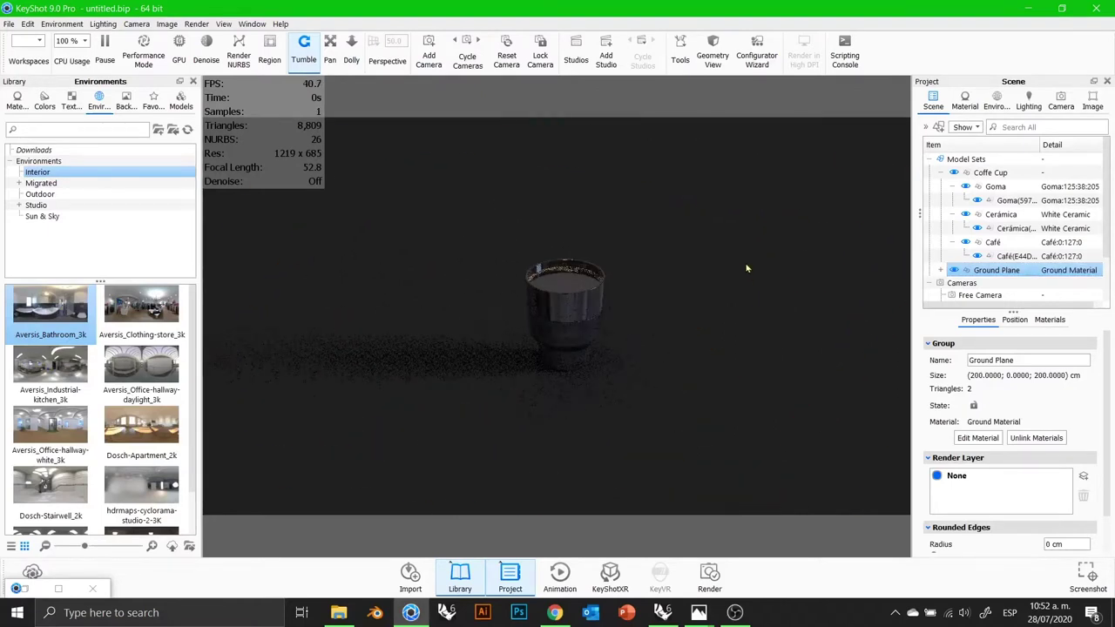
{"action": "scroll", "coordinate": [747, 267], "scroll_direction": "up", "scroll_amount": 2}
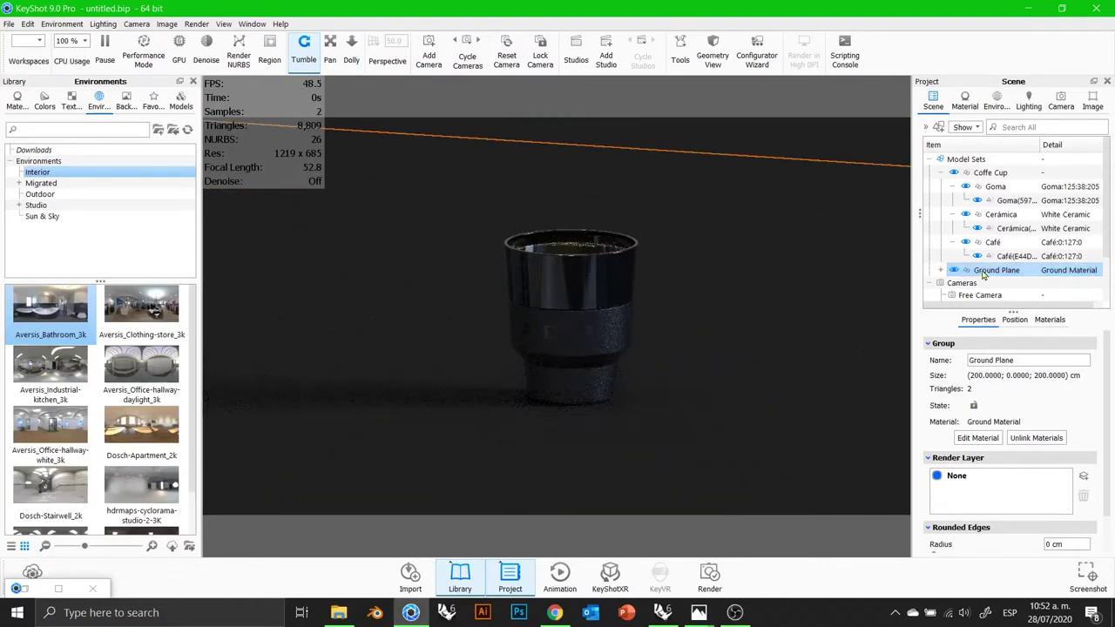
{"action": "right_click", "coordinate": [983, 276]}
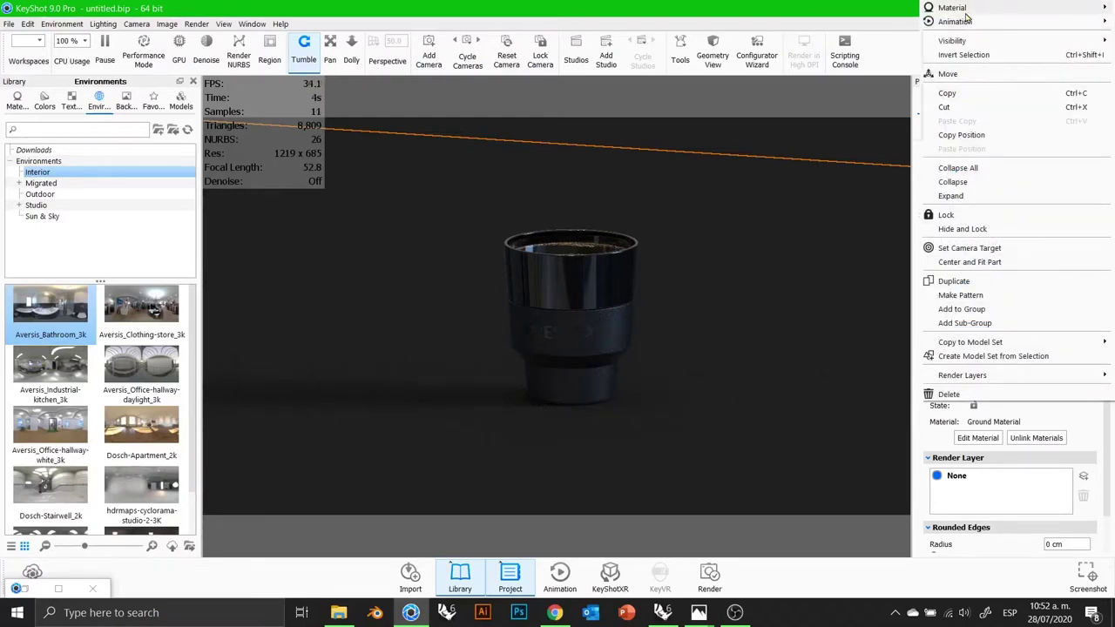
{"action": "mouse_move", "coordinate": [958, 8]}
{"action": "left_click", "coordinate": [838, 19]}
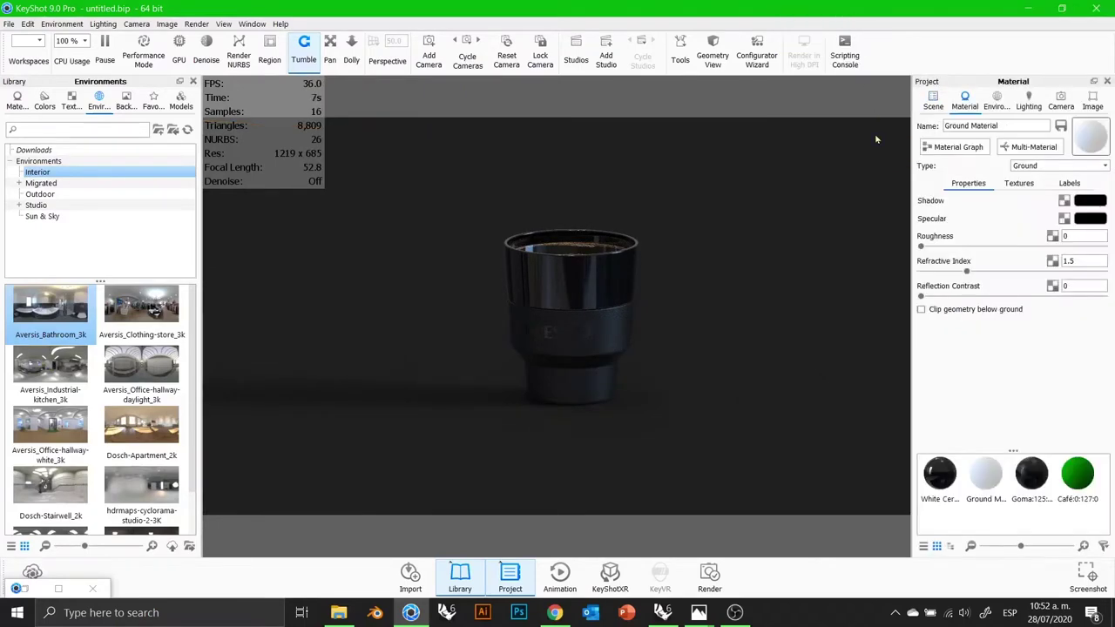
{"action": "left_click", "coordinate": [948, 148]}
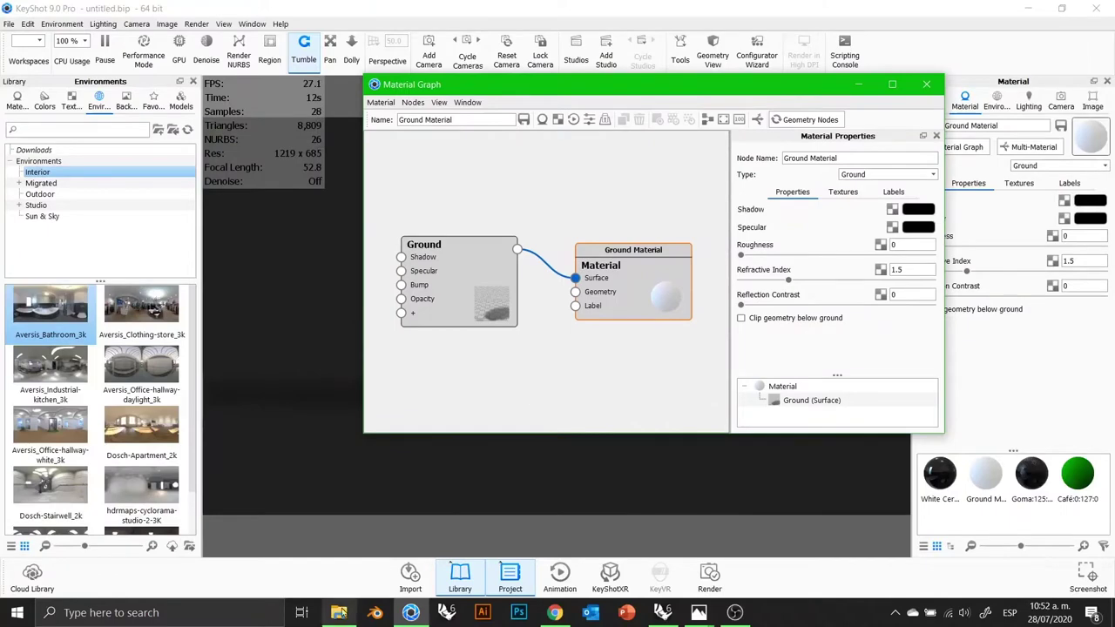
Step: Switch to the Nespresso TOuch Cups folder in File Explorer and review the brown_planks_03 texture maps
{"action": "mouse_move", "coordinate": [342, 613]}
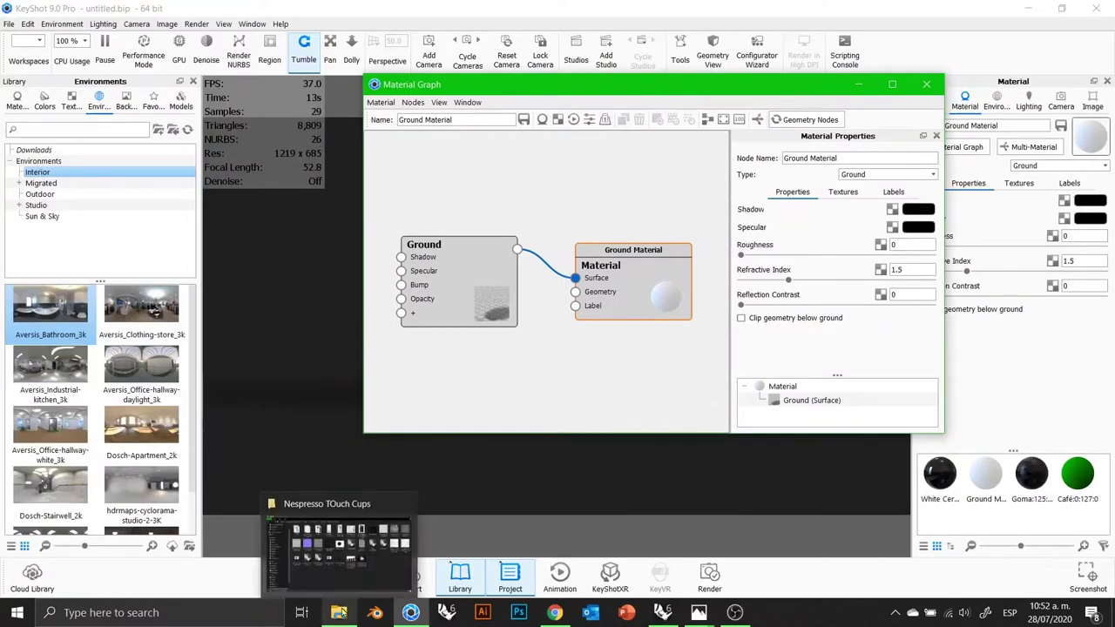
{"action": "left_click", "coordinate": [337, 585]}
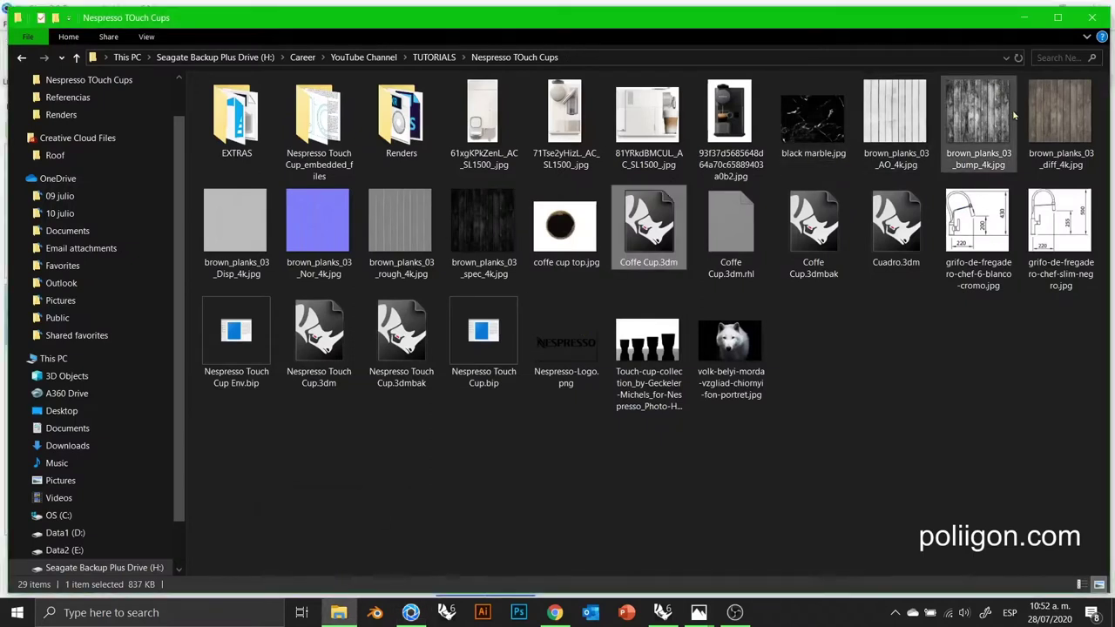
{"action": "left_click", "coordinate": [1071, 122]}
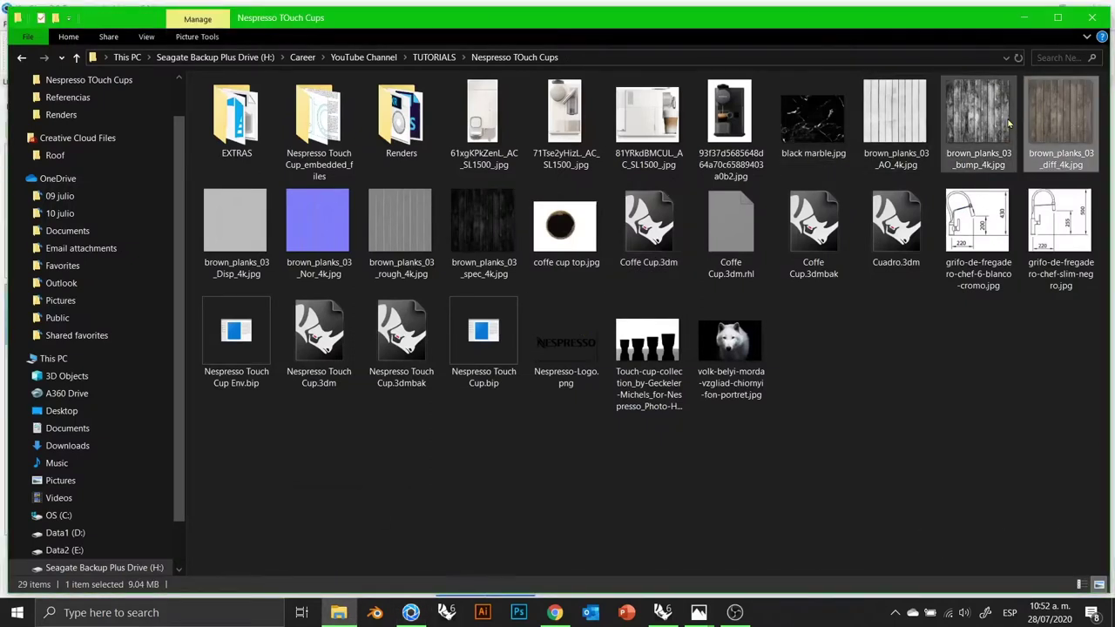
{"action": "left_click", "coordinate": [1010, 124]}
{"action": "left_click", "coordinate": [926, 114]}
{"action": "left_click", "coordinate": [976, 109]}
{"action": "left_click", "coordinate": [1055, 113]}
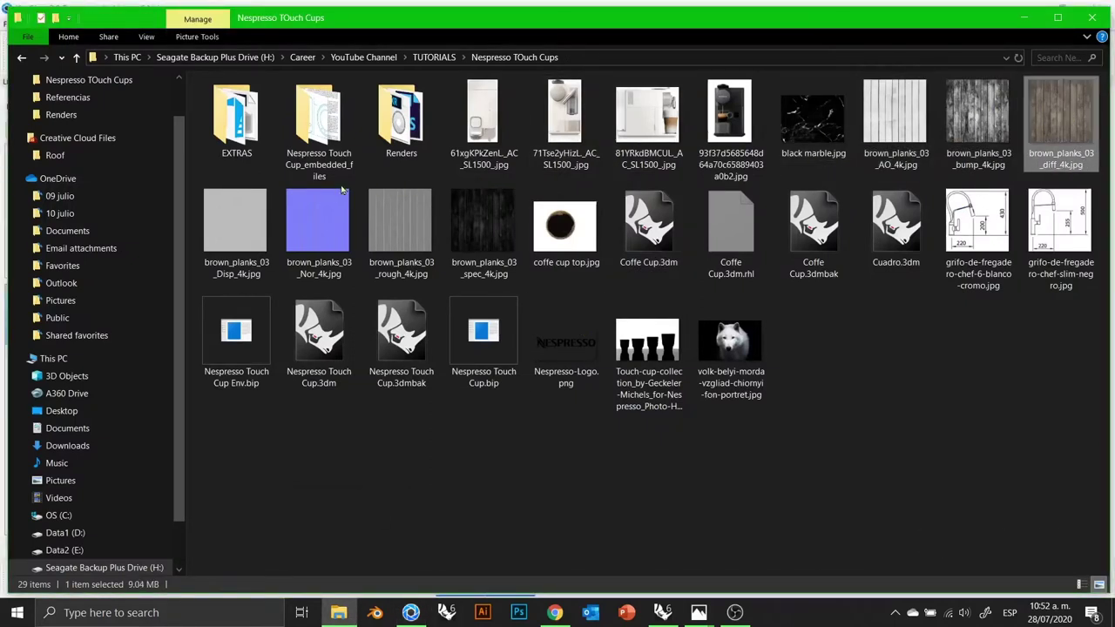
{"action": "left_click", "coordinate": [241, 217]}
{"action": "left_click", "coordinate": [320, 222]}
{"action": "left_click", "coordinate": [387, 219]}
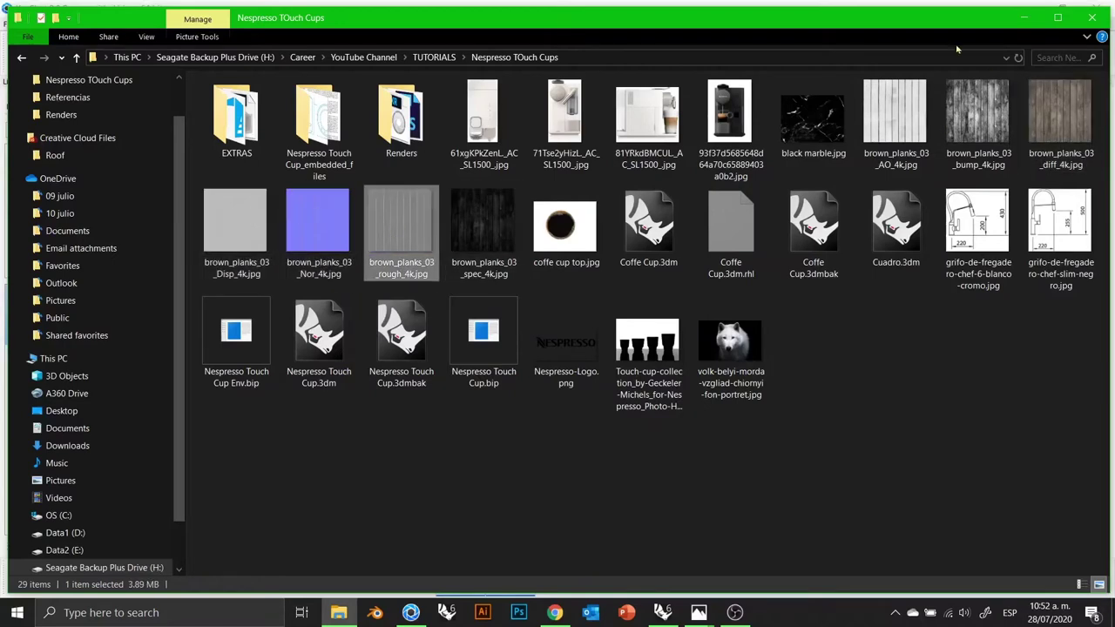
Step: Add brown_planks_03_diff_4k.jpg from the folder to the Ground Material graph as a texture map
{"action": "left_click_drag", "start_coordinate": [878, 29], "coordinate": [499, 372]}
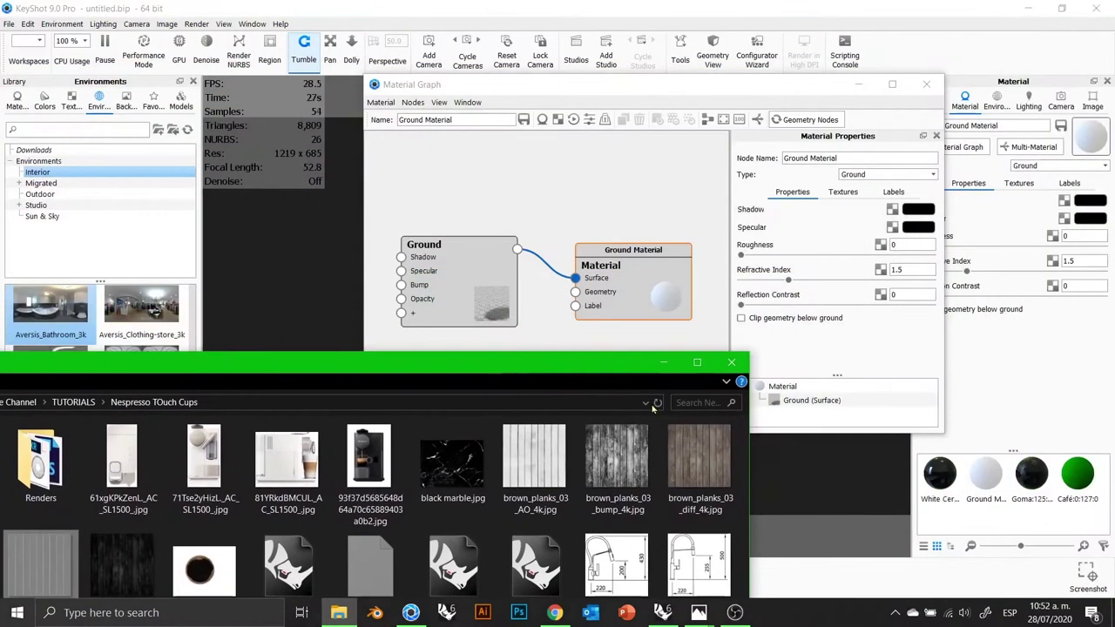
{"action": "left_click_drag", "start_coordinate": [537, 211], "coordinate": [523, 188]}
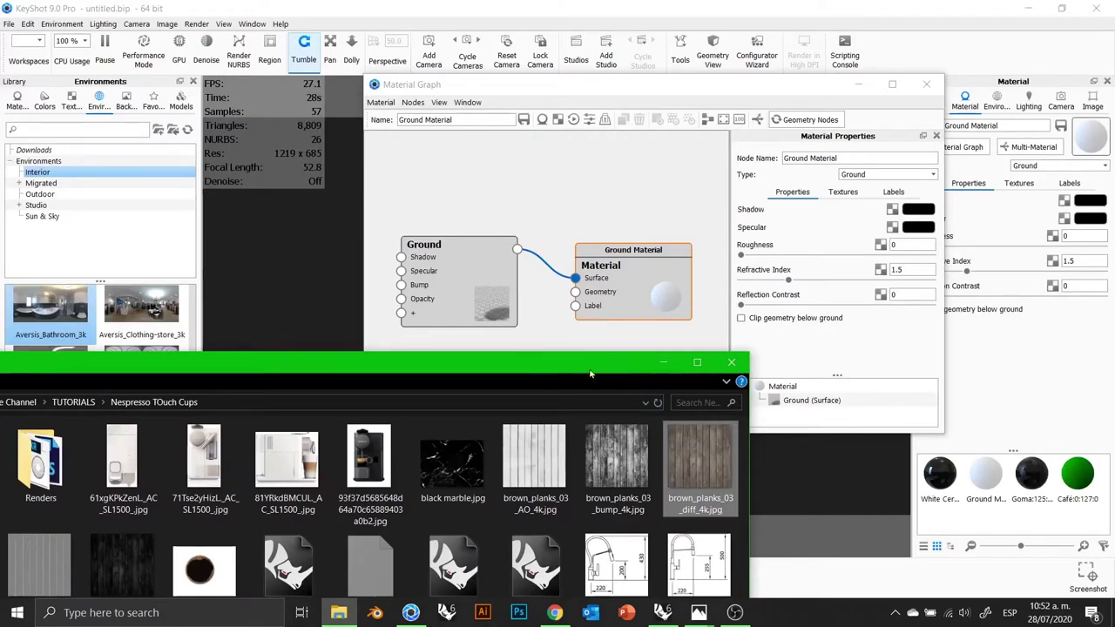
{"action": "left_click_drag", "start_coordinate": [598, 375], "coordinate": [898, 438]}
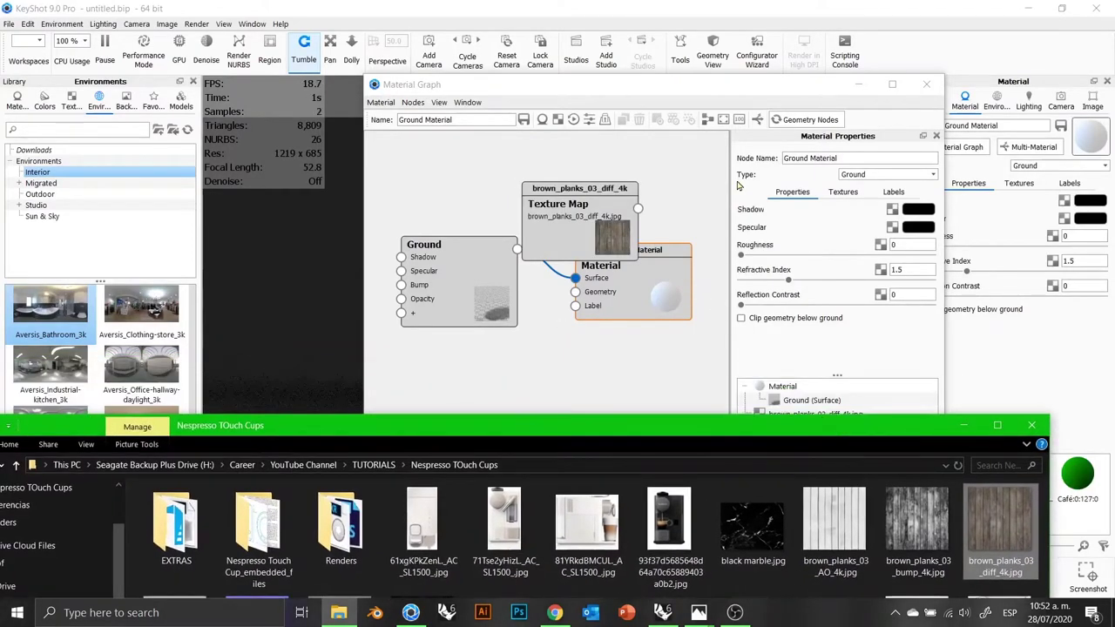
Step: Spread the overlapping nodes apart in the graph and set the ground material's type to Plastic
{"action": "left_click_drag", "start_coordinate": [791, 87], "coordinate": [936, 212]}
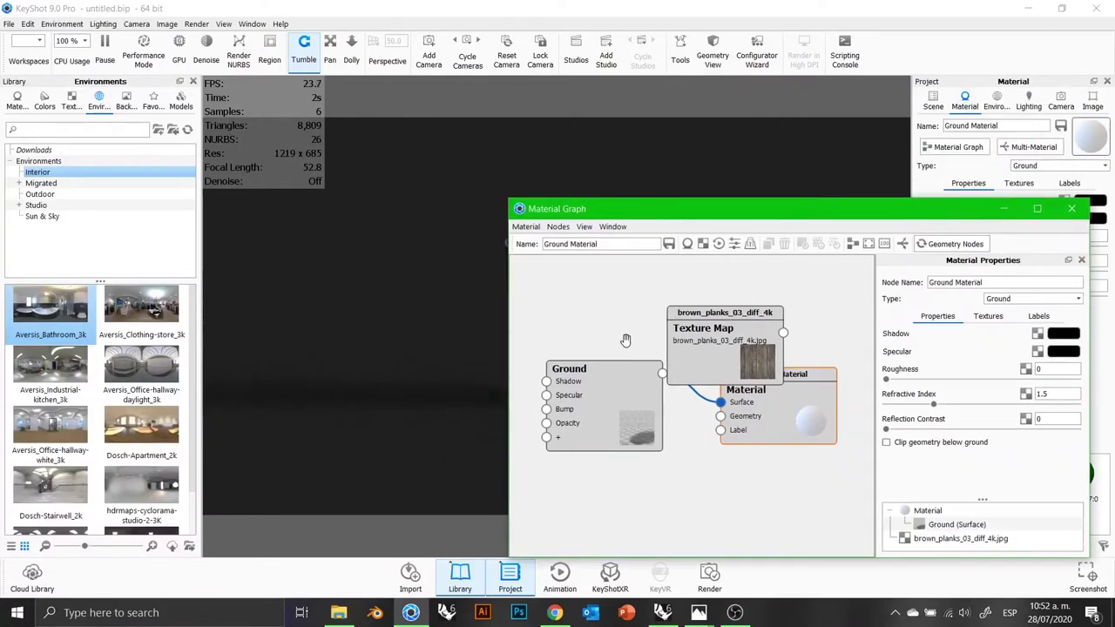
{"action": "scroll", "coordinate": [634, 304], "scroll_direction": "down", "scroll_amount": 4}
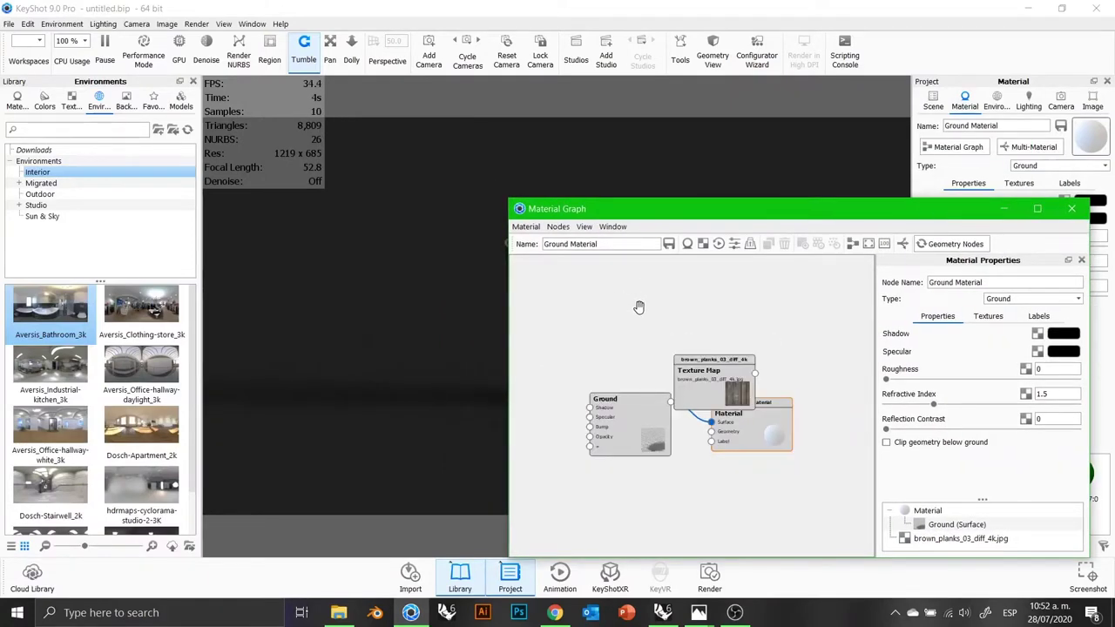
{"action": "left_click_drag", "start_coordinate": [756, 432], "coordinate": [831, 444]}
{"action": "left_click_drag", "start_coordinate": [676, 427], "coordinate": [754, 465]}
{"action": "left_click", "coordinate": [1012, 301]}
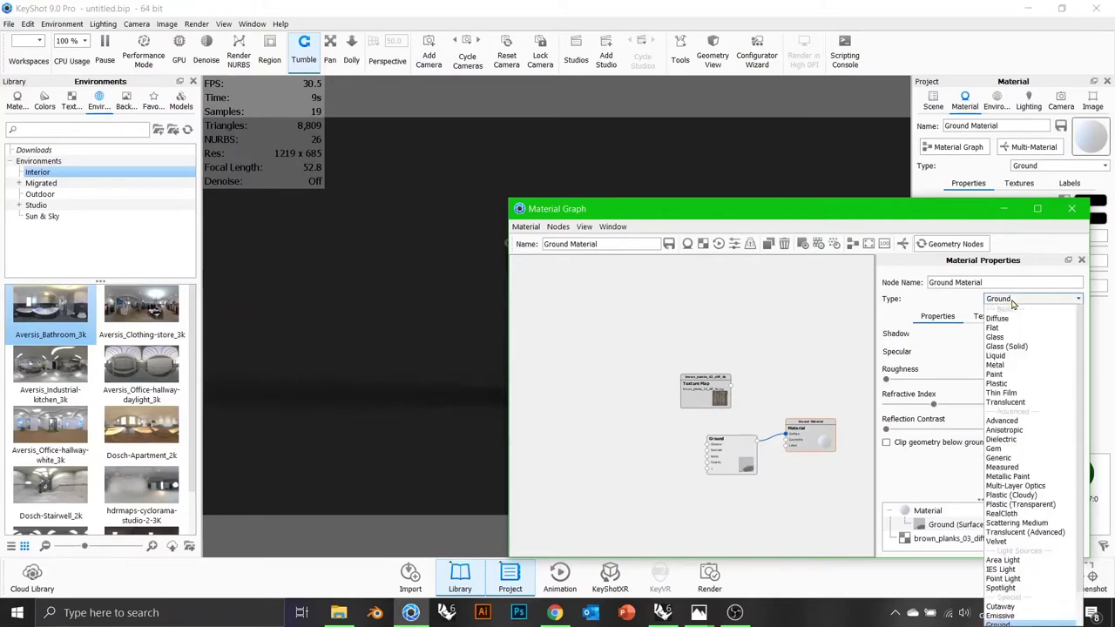
{"action": "left_click", "coordinate": [1020, 373]}
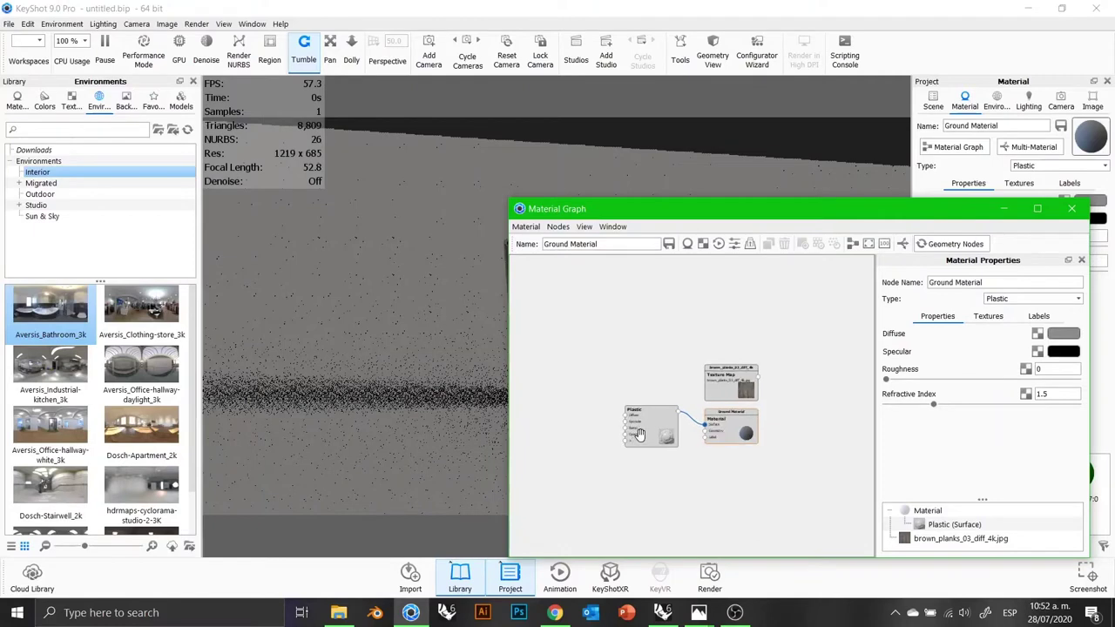
Step: Rearrange the Material and Plastic nodes and connect the brown_planks_03_diff_4k texture map to the Plastic node's Diffuse input
{"action": "scroll", "coordinate": [627, 418], "scroll_direction": "up", "scroll_amount": 2}
{"action": "scroll", "coordinate": [717, 447], "scroll_direction": "up", "scroll_amount": 2}
{"action": "left_click_drag", "start_coordinate": [836, 447], "coordinate": [854, 441]}
{"action": "left_click_drag", "start_coordinate": [595, 445], "coordinate": [721, 446]}
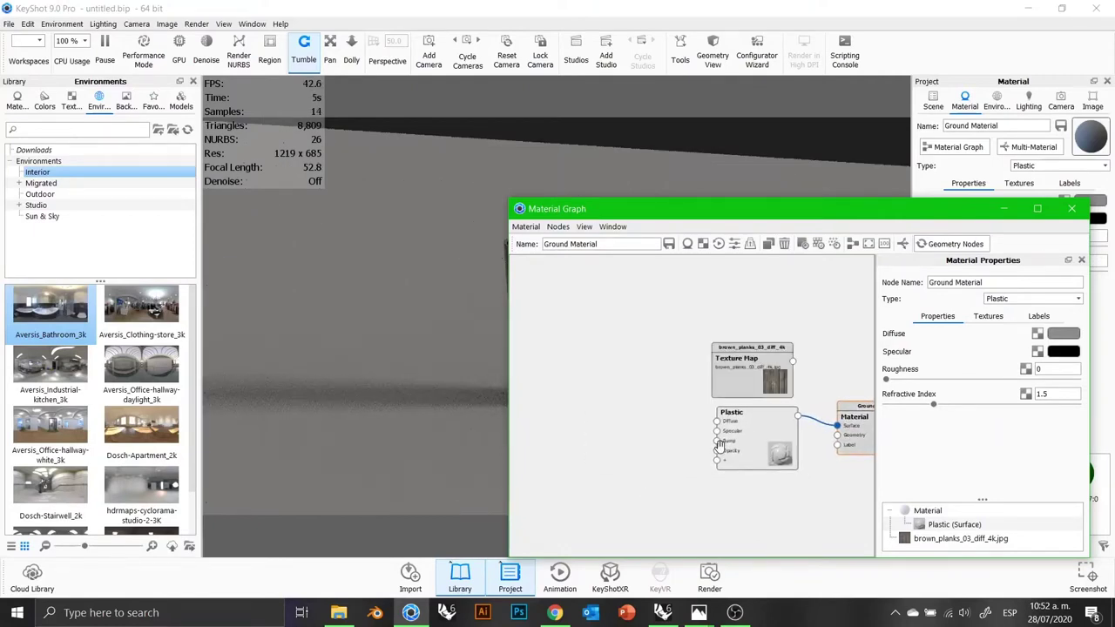
{"action": "left_click_drag", "start_coordinate": [778, 367], "coordinate": [719, 423]}
Step: Reset the Top camera and view the whole wood-textured ground plane from above
{"action": "left_click_drag", "start_coordinate": [687, 210], "coordinate": [688, 509]}
{"action": "scroll", "coordinate": [704, 284], "scroll_direction": "down", "scroll_amount": 10}
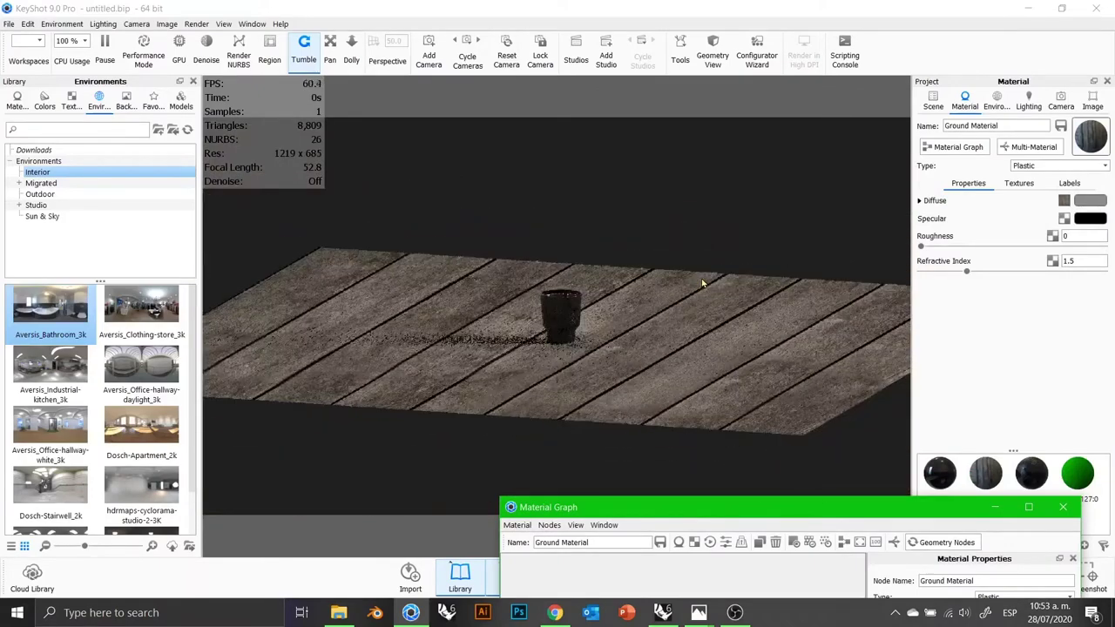
{"action": "left_click_drag", "start_coordinate": [705, 284], "coordinate": [669, 370]}
{"action": "left_click", "coordinate": [1061, 103]}
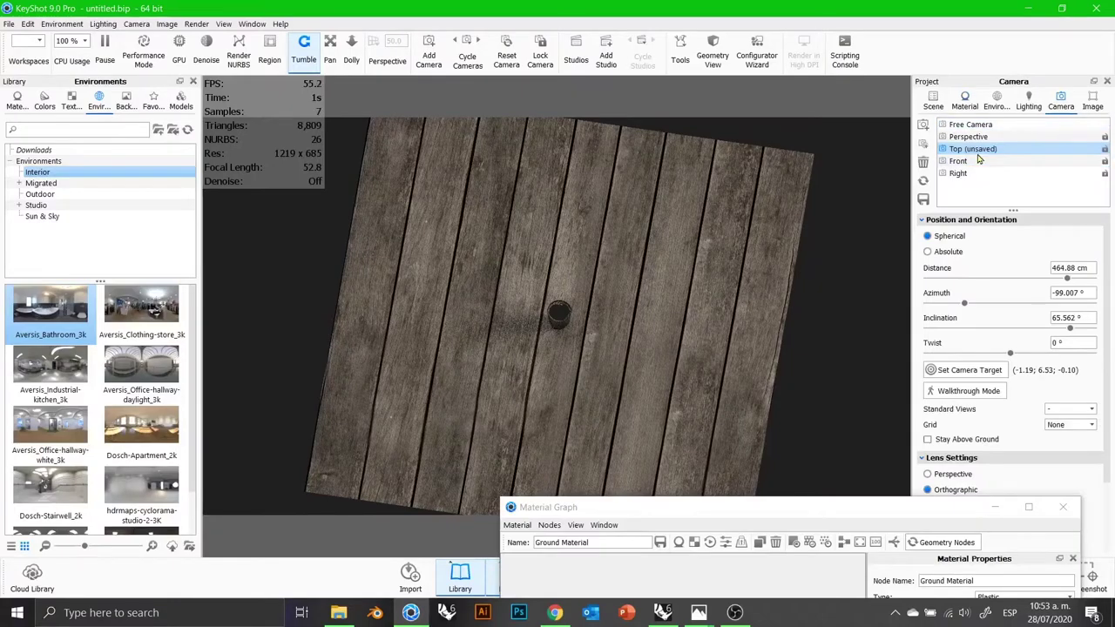
{"action": "left_click", "coordinate": [924, 181]}
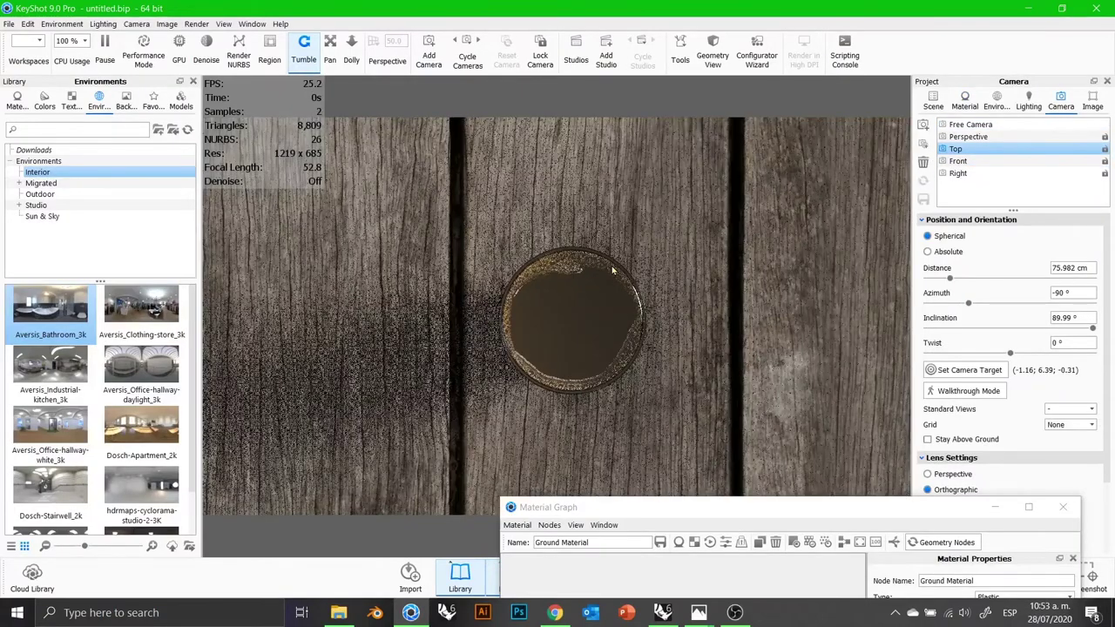
{"action": "scroll", "coordinate": [612, 268], "scroll_direction": "down", "scroll_amount": 5}
{"action": "scroll", "coordinate": [612, 270], "scroll_direction": "down", "scroll_amount": 5}
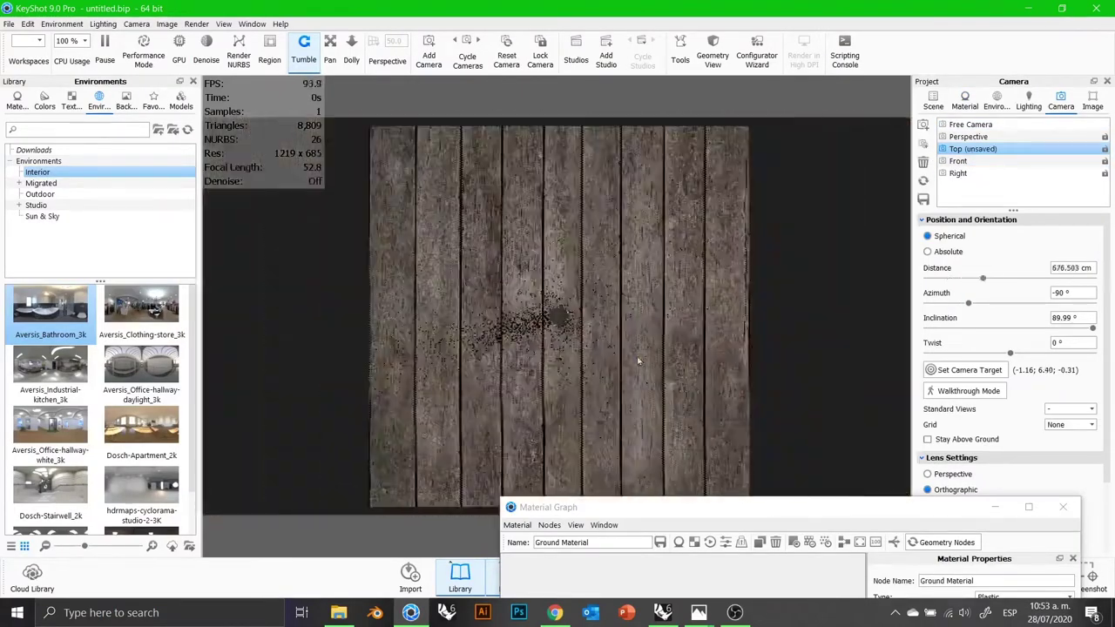
Step: Add the brown_planks_03 Nor, rough and spec 4k images from the folder to the Ground Material graph
{"action": "left_click_drag", "start_coordinate": [724, 508], "coordinate": [822, 143]}
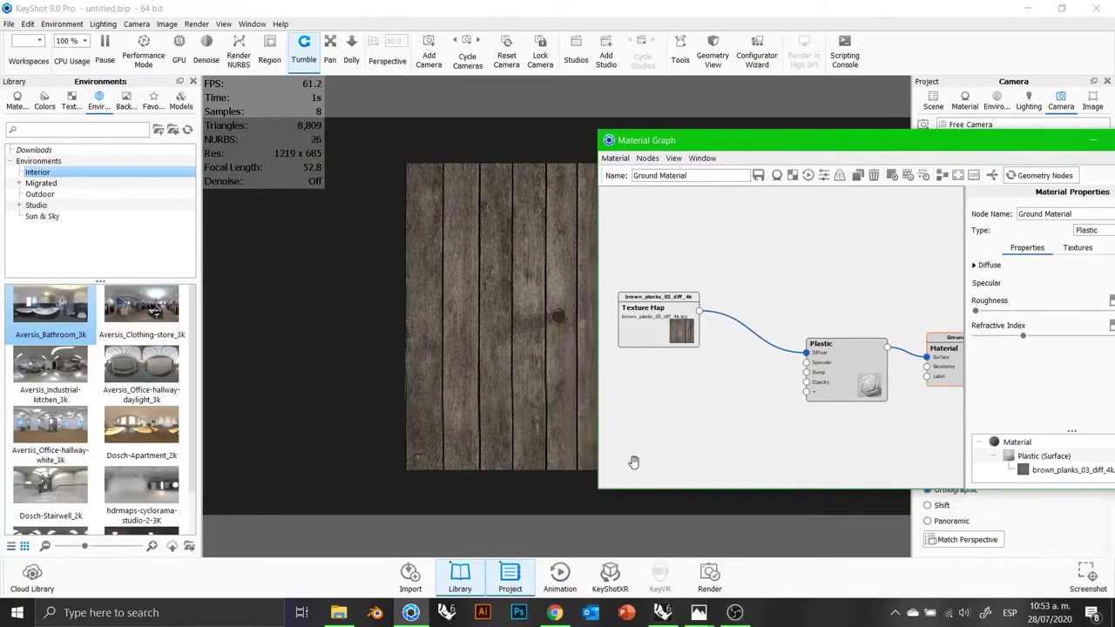
{"action": "left_click", "coordinate": [339, 612]}
{"action": "left_click_drag", "start_coordinate": [398, 416], "coordinate": [352, 158]}
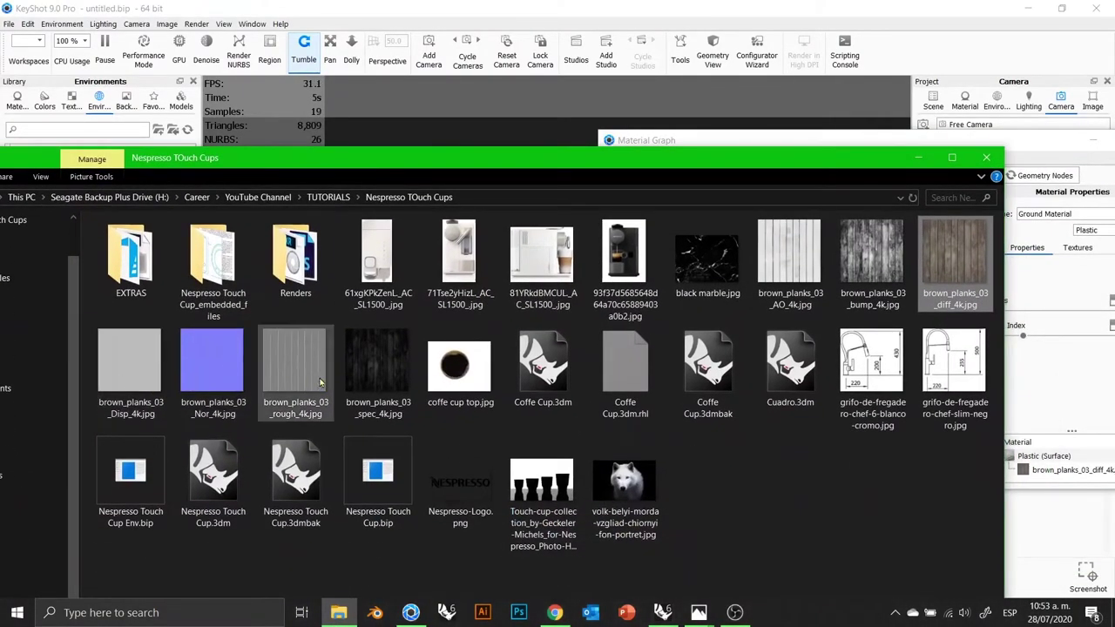
{"action": "left_click", "coordinate": [360, 375]}
{"action": "left_click_drag", "start_coordinate": [552, 165], "coordinate": [543, 253]}
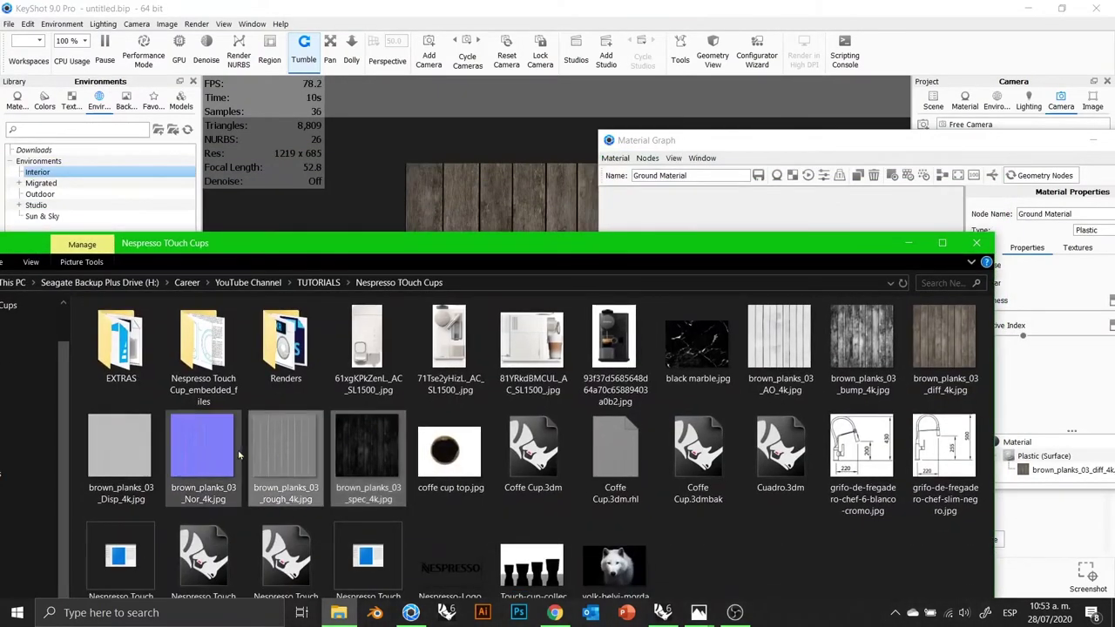
{"action": "left_click_drag", "start_coordinate": [477, 246], "coordinate": [478, 357]}
{"action": "left_click_drag", "start_coordinate": [205, 557], "coordinate": [883, 329]}
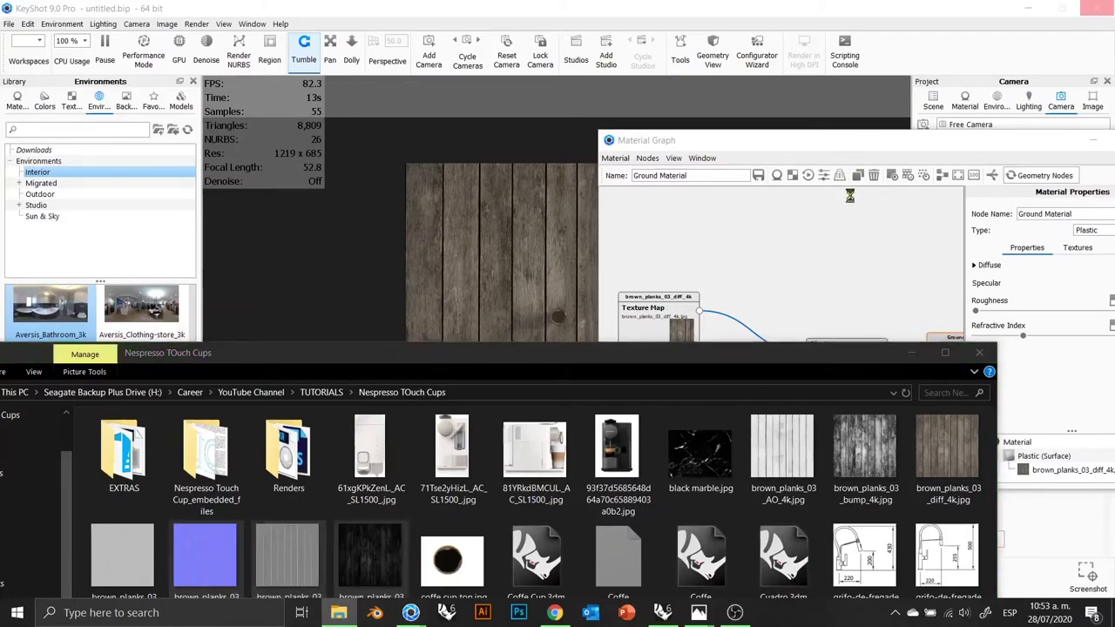
Step: Bring the Material Graph back beside the viewport and place the Nor and rough texture map nodes below the diffuse map
{"action": "left_click", "coordinate": [814, 252]}
{"action": "left_click_drag", "start_coordinate": [859, 141], "coordinate": [606, 125]}
{"action": "left_click_drag", "start_coordinate": [569, 318], "coordinate": [410, 446]}
{"action": "left_click_drag", "start_coordinate": [557, 285], "coordinate": [429, 458]}
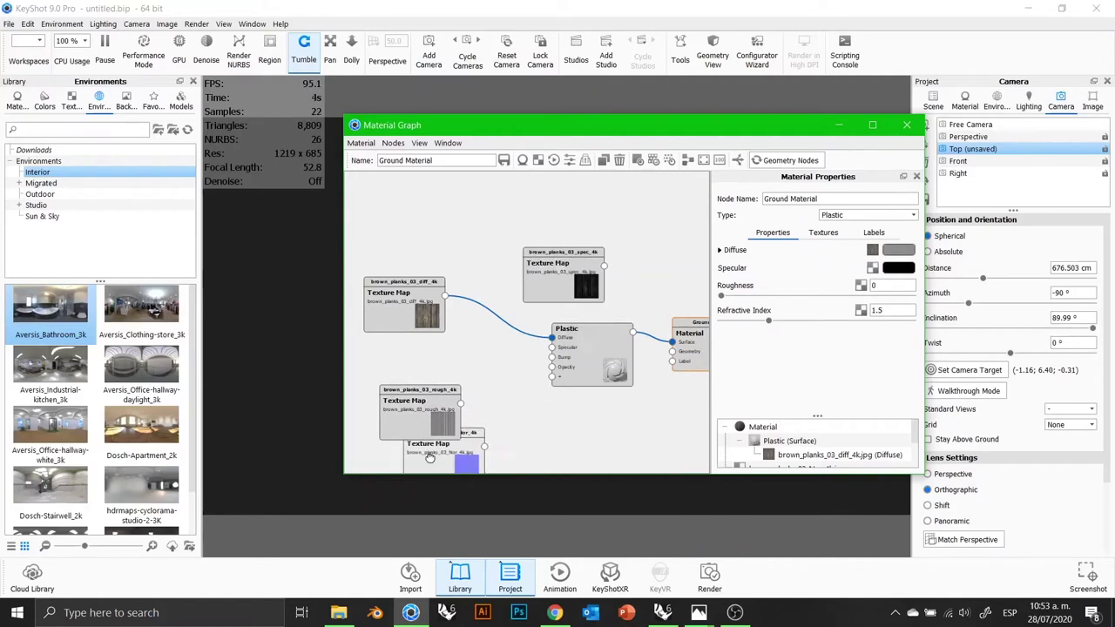
Step: Connect the brown_planks_03 spec map to the Plastic node's Specular input and the rough map to its Roughness input
{"action": "left_click_drag", "start_coordinate": [572, 258], "coordinate": [553, 349]}
{"action": "left_click_drag", "start_coordinate": [436, 418], "coordinate": [557, 382]}
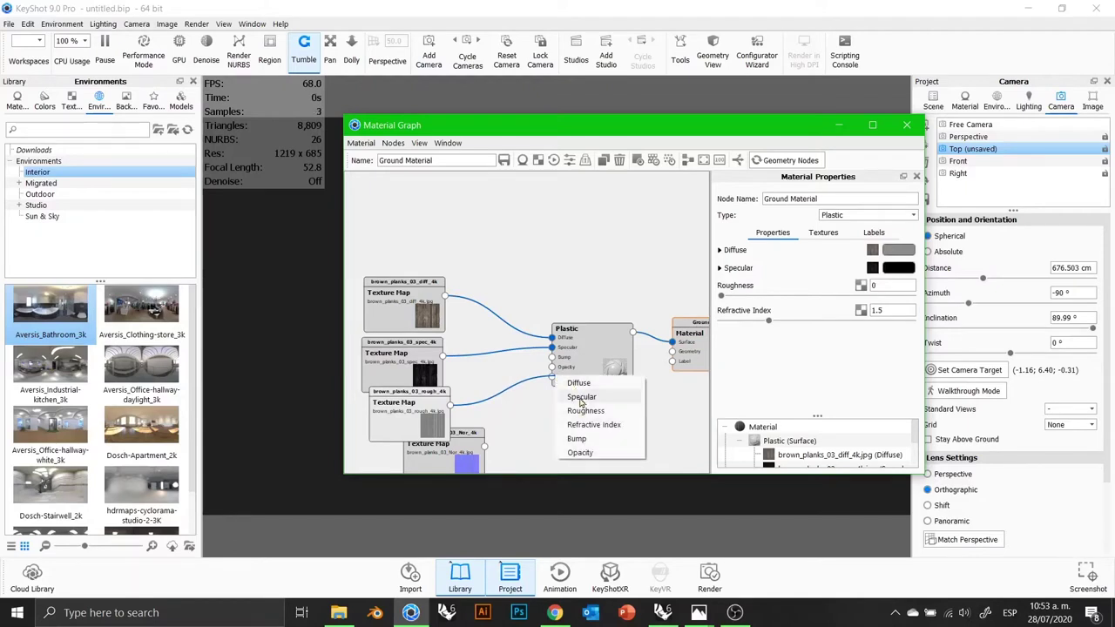
{"action": "left_click", "coordinate": [585, 410]}
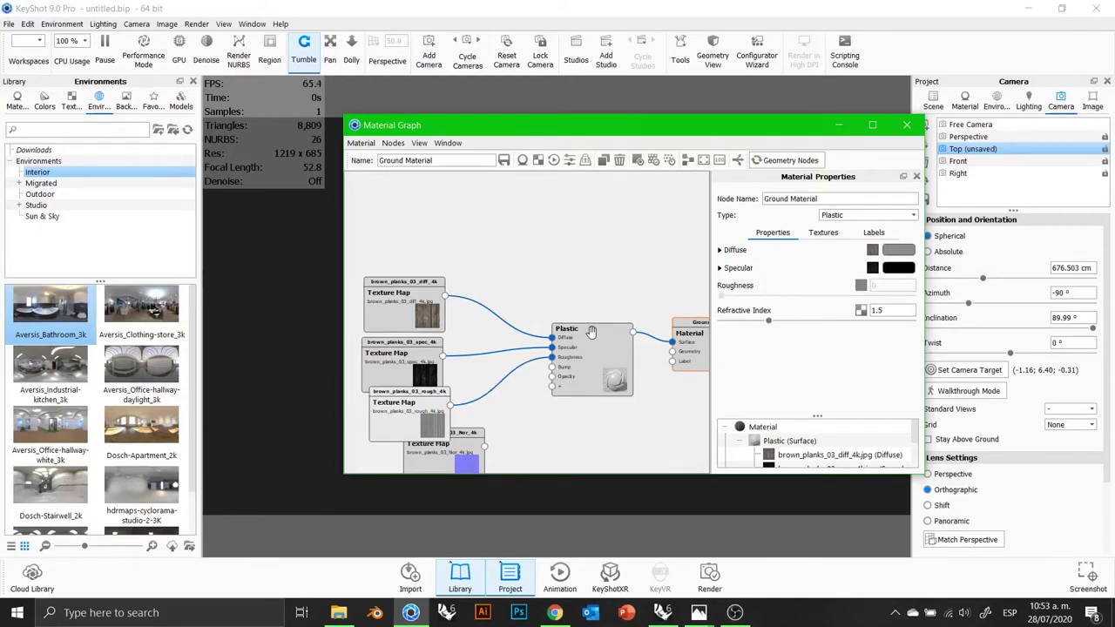
Step: Connect the brown_planks_03_Nor_4k map to the Plastic node's Bump input and bring up the map's Bump settings
{"action": "left_click_drag", "start_coordinate": [469, 450], "coordinate": [553, 372]}
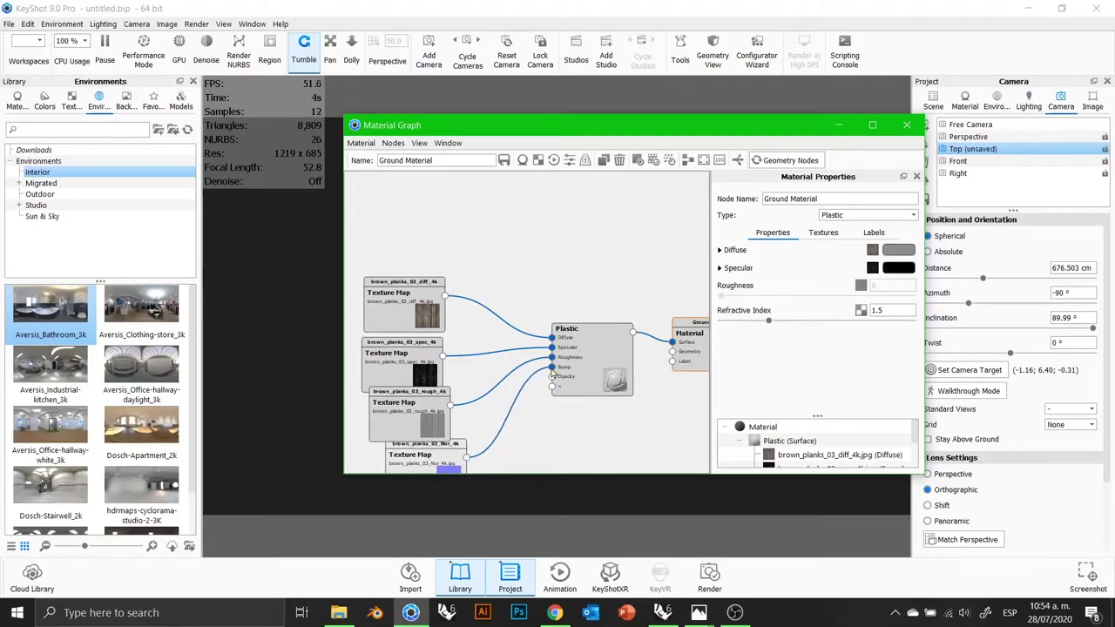
{"action": "left_click", "coordinate": [442, 466]}
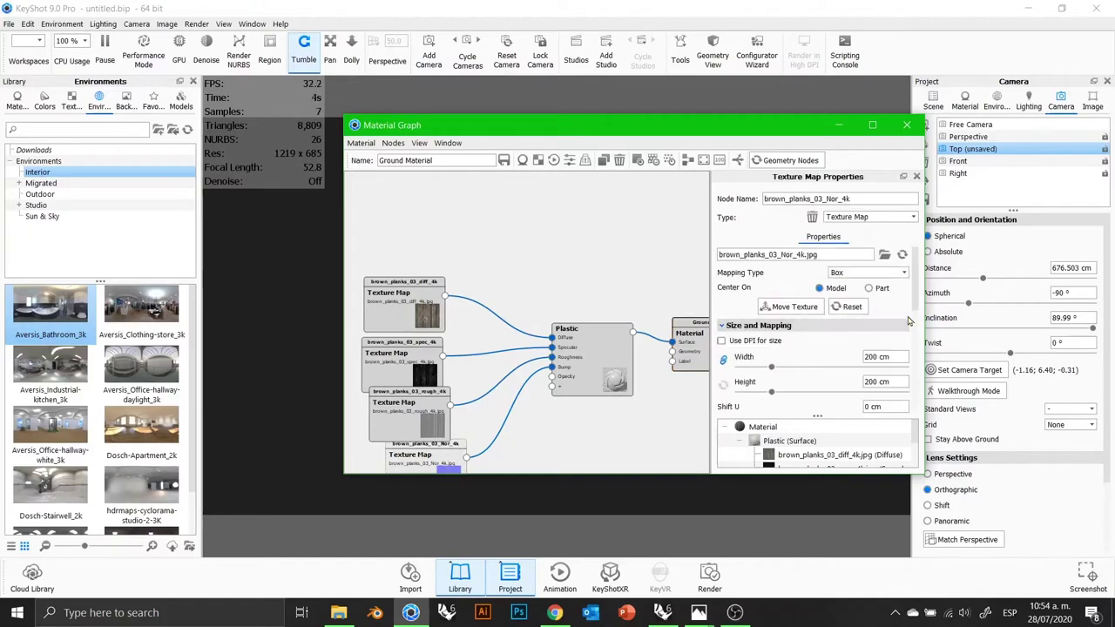
{"action": "left_click_drag", "start_coordinate": [916, 277], "coordinate": [914, 386]}
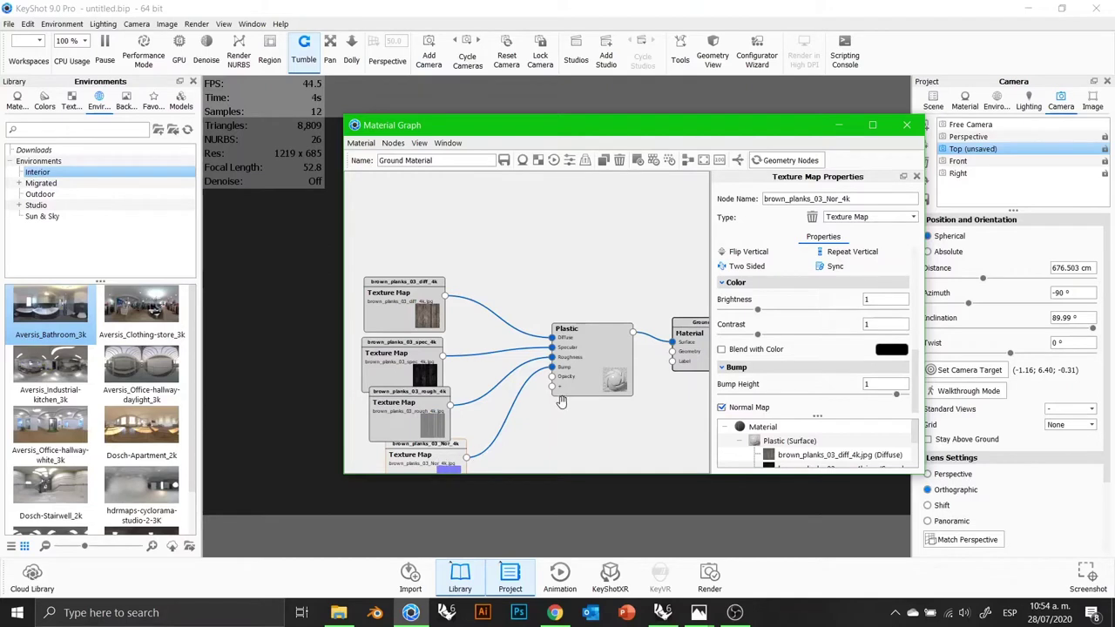
Step: Spread the four texture map nodes apart in a column and place the Plastic and Material nodes beside them
{"action": "left_click_drag", "start_coordinate": [434, 300], "coordinate": [416, 204]}
{"action": "left_click_drag", "start_coordinate": [405, 342], "coordinate": [395, 248]}
{"action": "left_click_drag", "start_coordinate": [388, 405], "coordinate": [381, 328]}
{"action": "left_click_drag", "start_coordinate": [416, 457], "coordinate": [389, 440]}
{"action": "left_click_drag", "start_coordinate": [586, 371], "coordinate": [582, 247]}
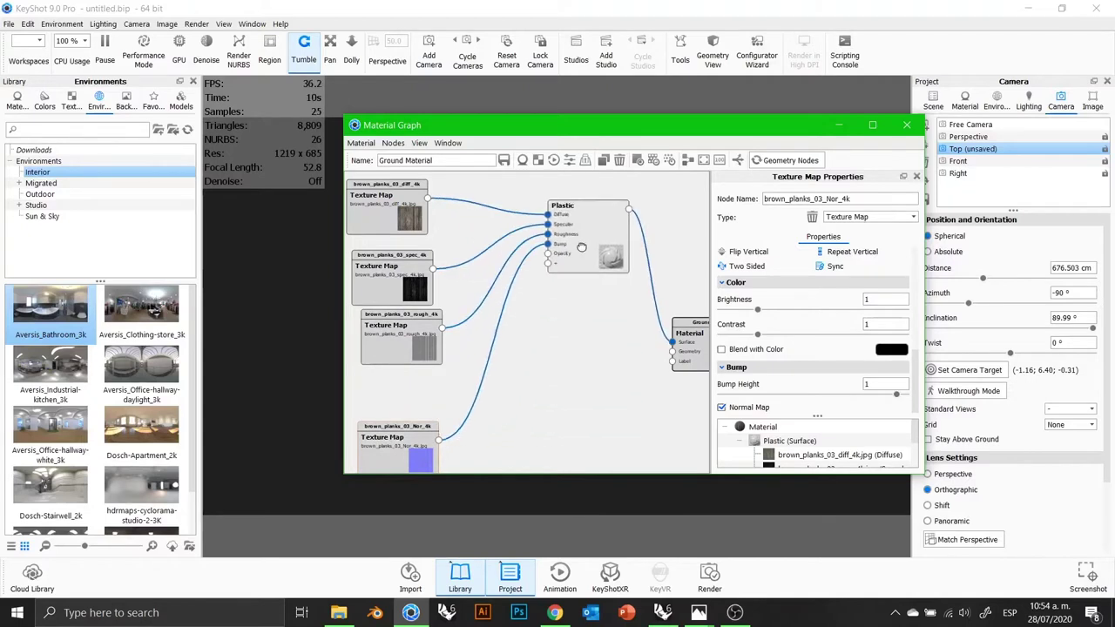
{"action": "left_click_drag", "start_coordinate": [687, 357], "coordinate": [688, 233]}
{"action": "scroll", "coordinate": [625, 313], "scroll_direction": "down", "scroll_amount": 3}
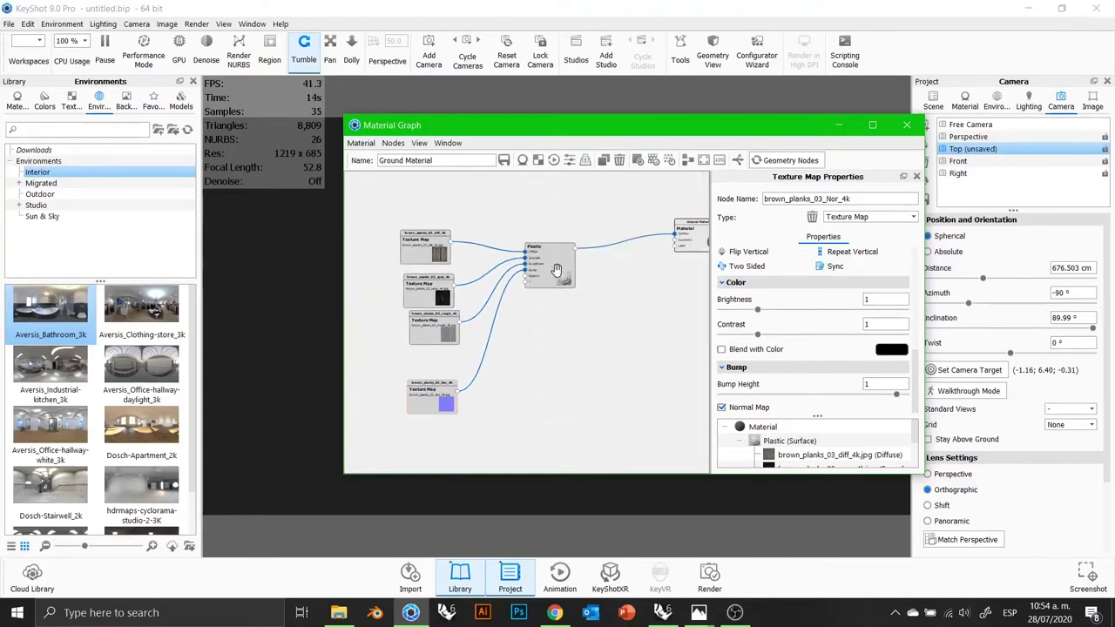
{"action": "left_click_drag", "start_coordinate": [557, 270], "coordinate": [632, 244]}
{"action": "left_click_drag", "start_coordinate": [424, 244], "coordinate": [376, 195]}
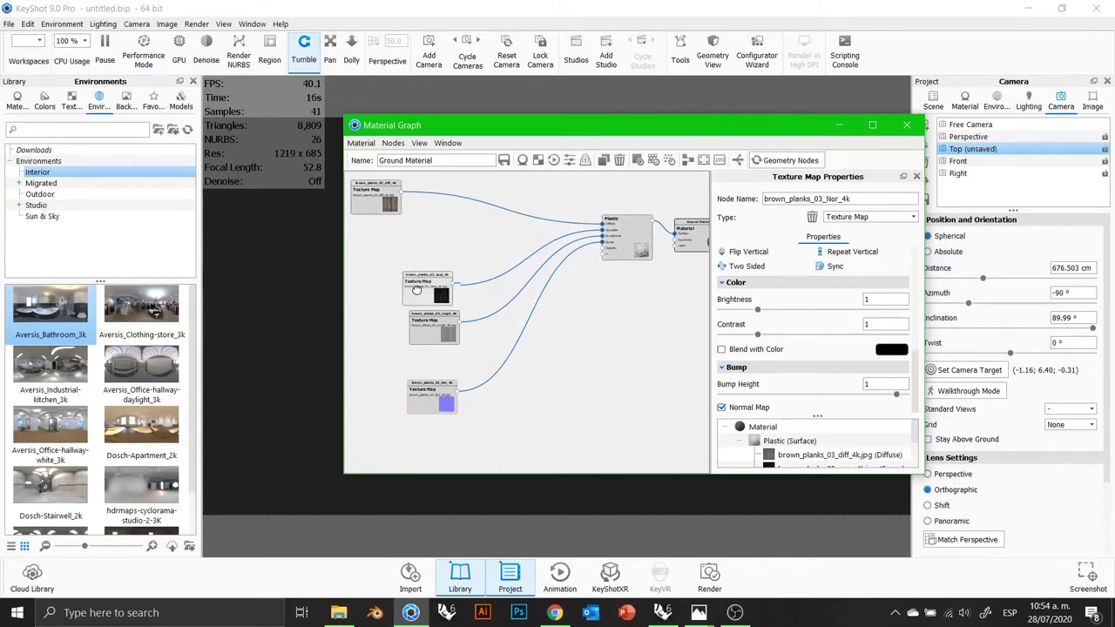
{"action": "left_click_drag", "start_coordinate": [419, 294], "coordinate": [370, 245]}
{"action": "left_click_drag", "start_coordinate": [423, 336], "coordinate": [371, 294]}
{"action": "left_click_drag", "start_coordinate": [438, 405], "coordinate": [390, 448]}
Step: Switch to the Perspective camera and frame the cup standing on the wooden planks
{"action": "left_click_drag", "start_coordinate": [612, 137], "coordinate": [467, 483]}
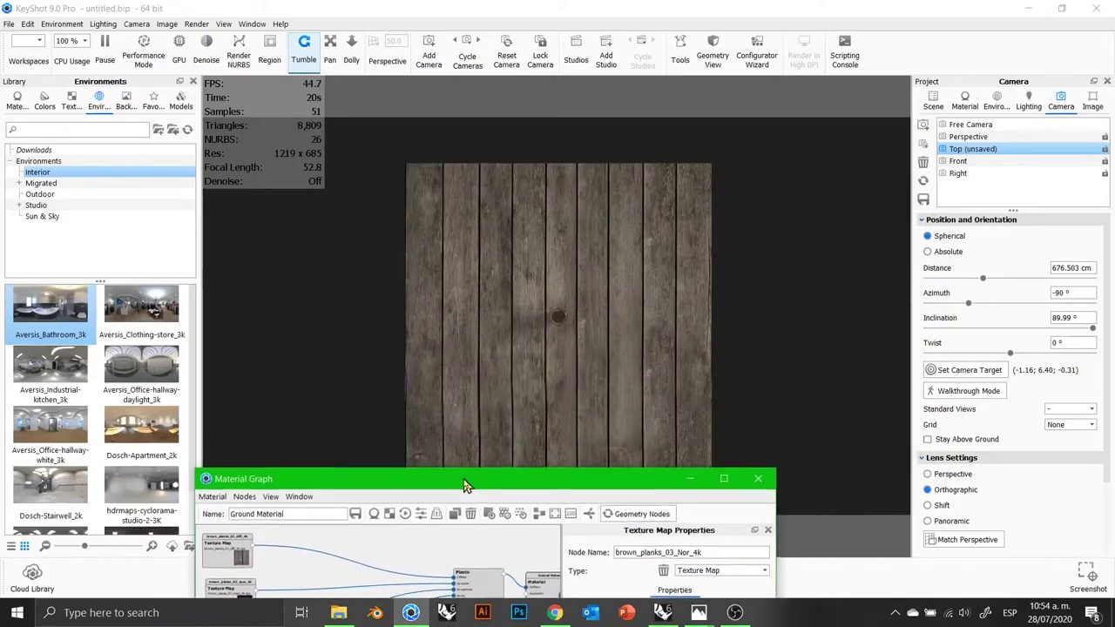
{"action": "left_click_drag", "start_coordinate": [778, 366], "coordinate": [1100, 80]}
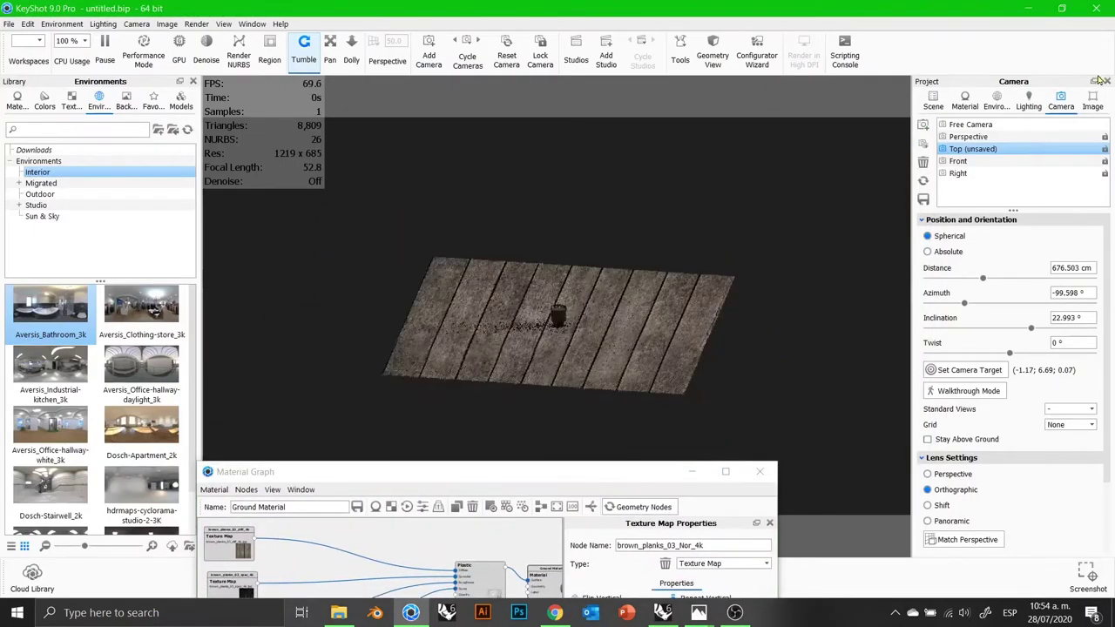
{"action": "left_click", "coordinate": [969, 137]}
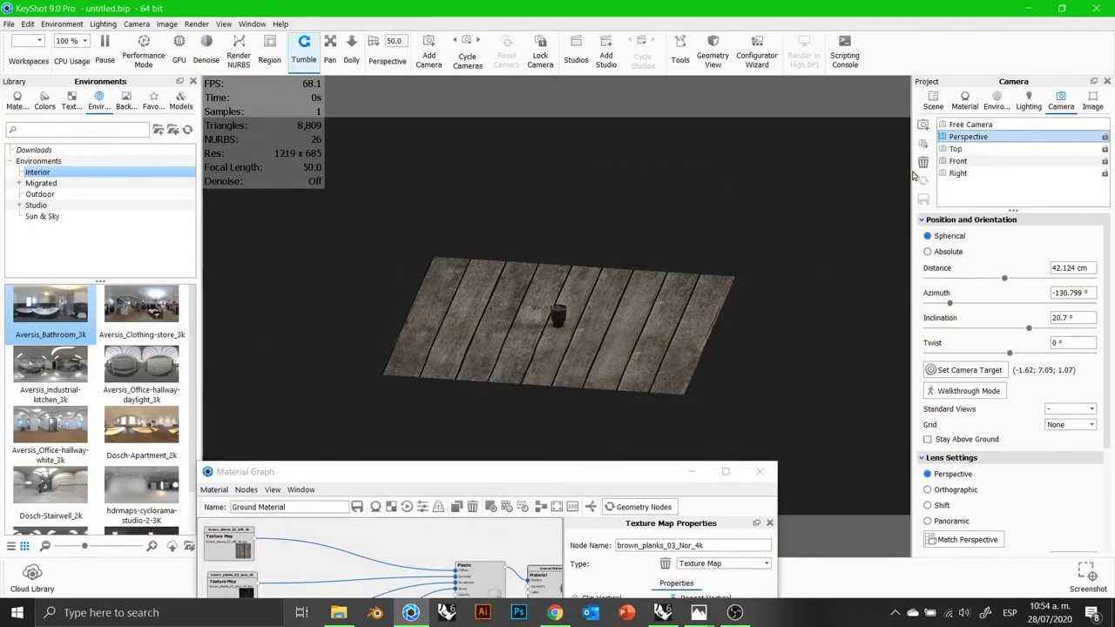
{"action": "scroll", "coordinate": [576, 297], "scroll_direction": "up", "scroll_amount": 3}
{"action": "scroll", "coordinate": [577, 298], "scroll_direction": "down", "scroll_amount": 6}
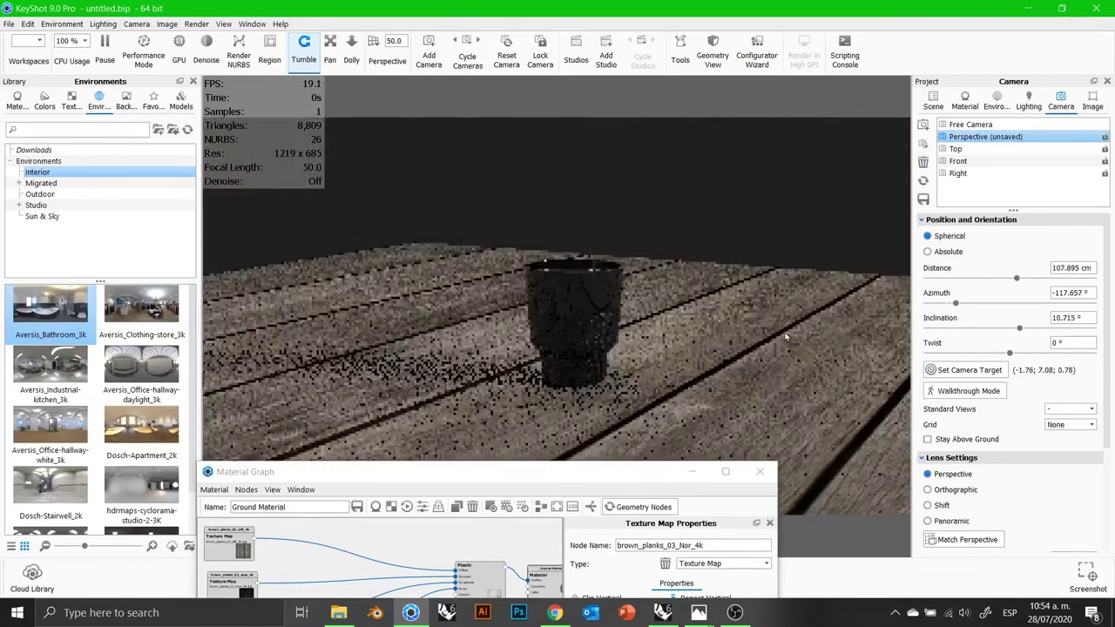
Step: Set the brown_planks_03_diff_4k texture map's width and height to 28 cm
{"action": "left_click_drag", "start_coordinate": [588, 475], "coordinate": [347, 172]}
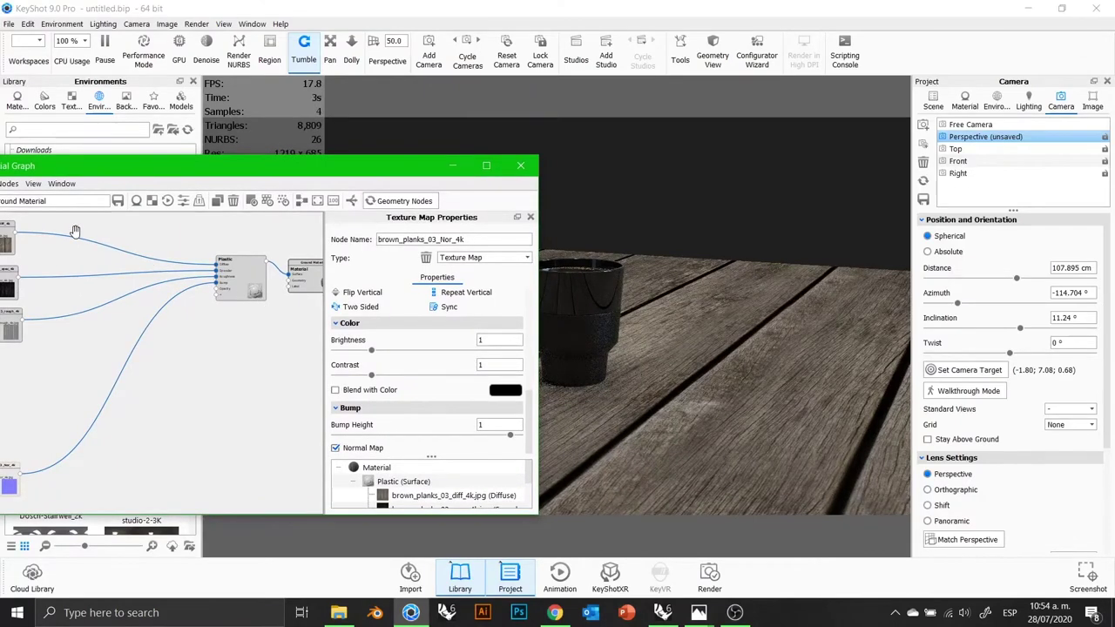
{"action": "left_click", "coordinate": [8, 236]}
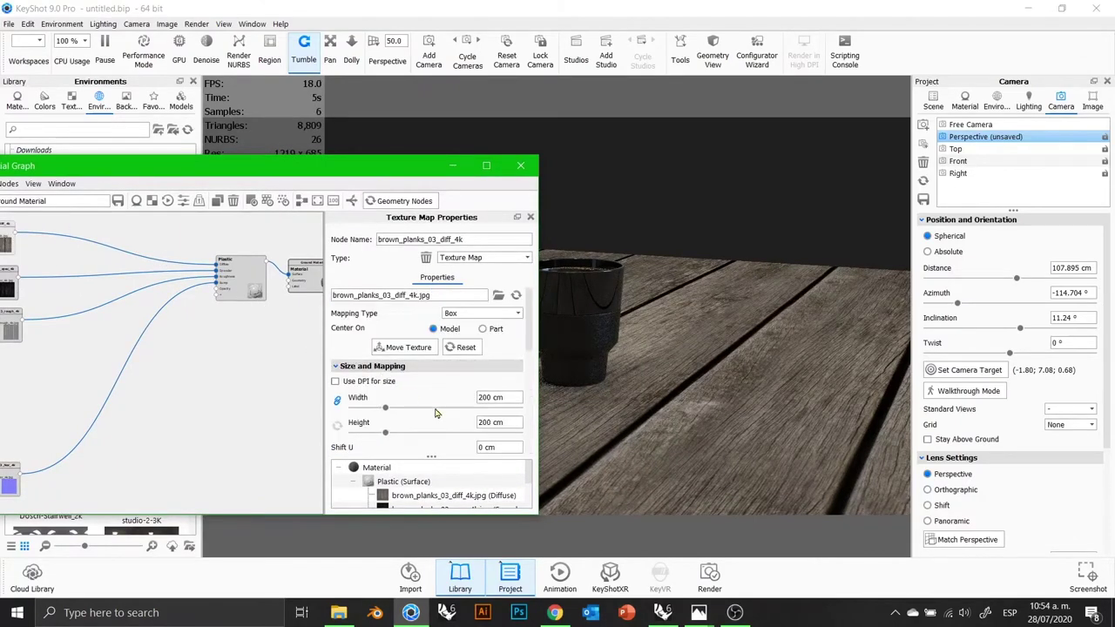
{"action": "left_click_drag", "start_coordinate": [377, 415], "coordinate": [352, 415]}
Step: Examine the scale of the plank texture around the cup from a distance and close up
{"action": "left_click_drag", "start_coordinate": [387, 168], "coordinate": [216, 253]}
{"action": "left_click_drag", "start_coordinate": [505, 377], "coordinate": [625, 383]}
{"action": "scroll", "coordinate": [587, 420], "scroll_direction": "down", "scroll_amount": 6}
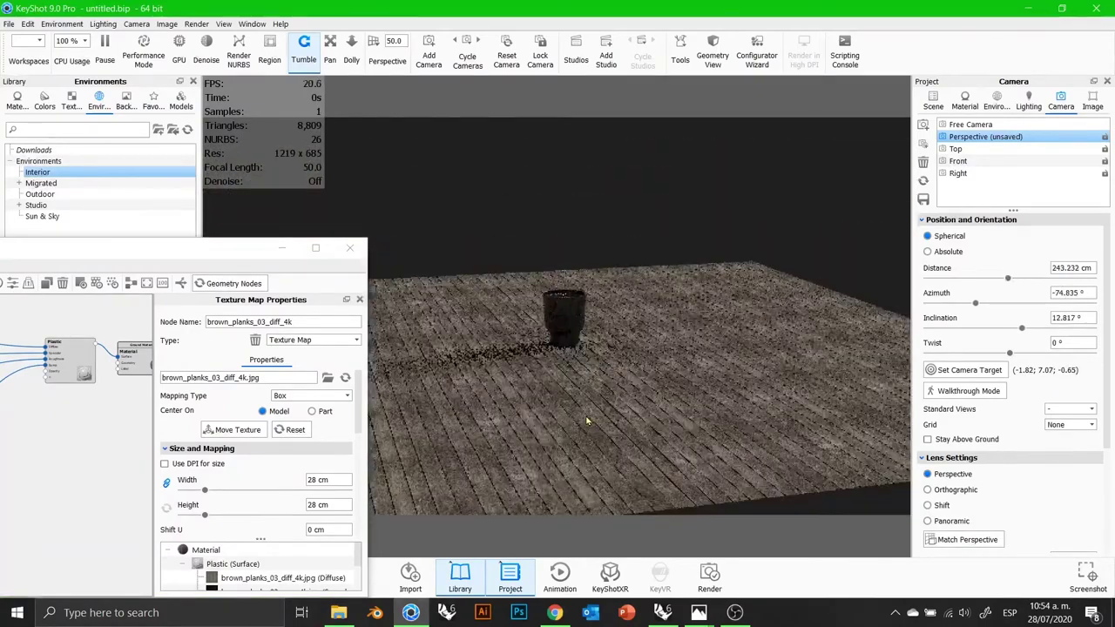
{"action": "scroll", "coordinate": [587, 420], "scroll_direction": "up", "scroll_amount": 7}
{"action": "scroll", "coordinate": [587, 420], "scroll_direction": "up", "scroll_amount": 1}
{"action": "mouse_move", "coordinate": [587, 466]}
{"action": "left_mouse_down"}
{"action": "mouse_move", "coordinate": [570, 420]}
{"action": "mouse_move", "coordinate": [581, 468]}
{"action": "left_mouse_up"}
{"action": "scroll", "coordinate": [570, 421], "scroll_direction": "up", "scroll_amount": 5}
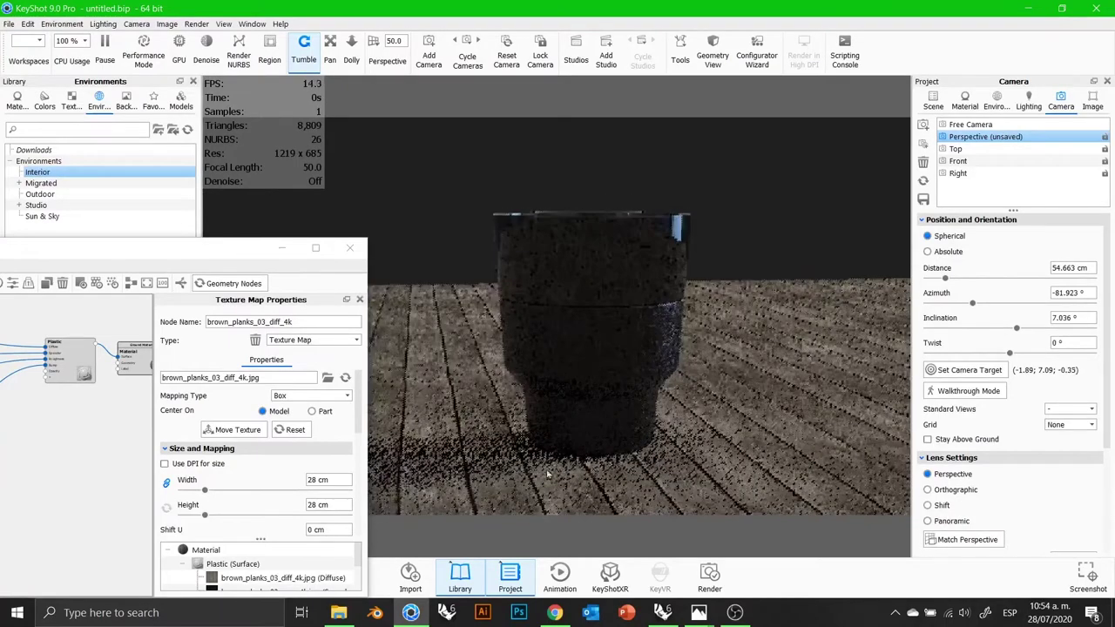
{"action": "middle_click_drag", "start_coordinate": [582, 461], "coordinate": [603, 275]}
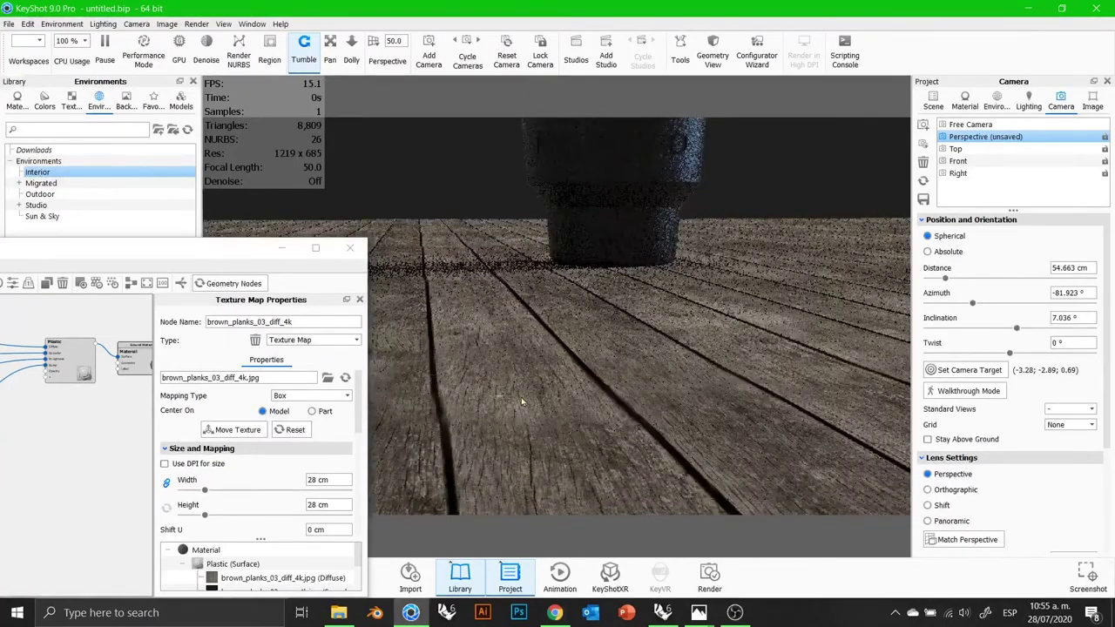
Step: Set the brown_planks_03_Nor_4k texture map's bump height to 2
{"action": "left_click_drag", "start_coordinate": [207, 246], "coordinate": [422, 136]}
{"action": "left_click", "coordinate": [49, 433]}
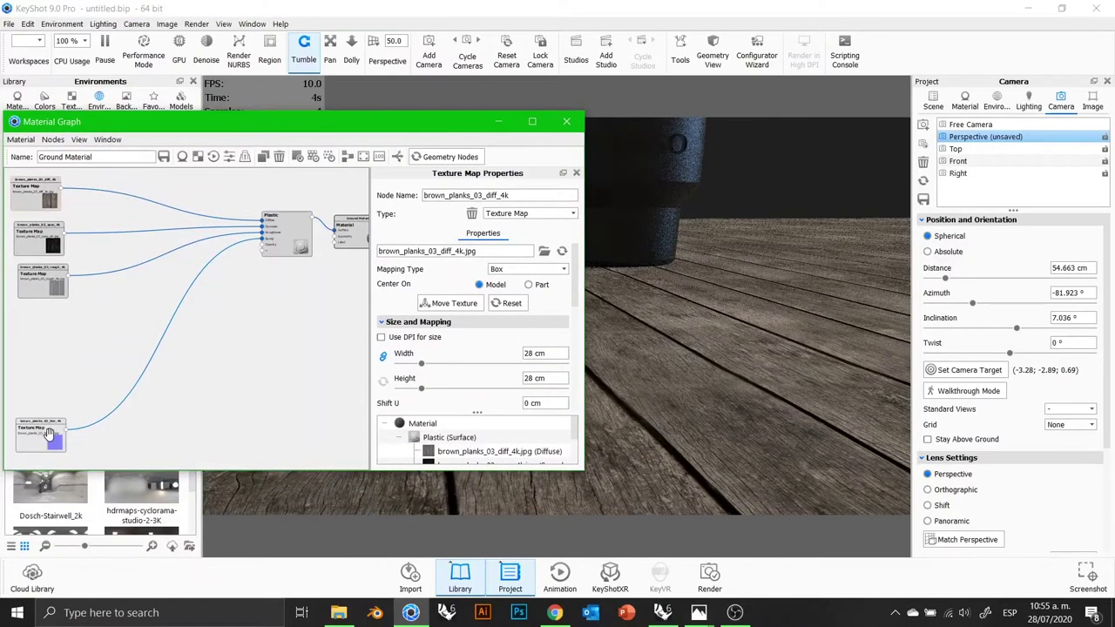
{"action": "left_click_drag", "start_coordinate": [575, 298], "coordinate": [575, 398]}
{"action": "left_click", "coordinate": [539, 381]}
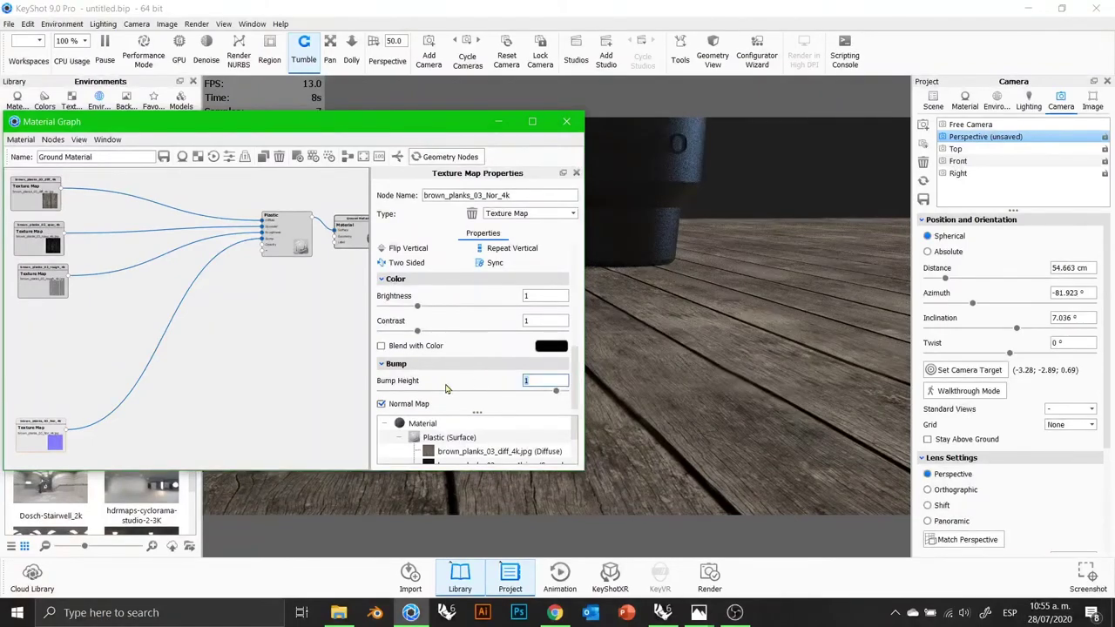
{"action": "type", "text": "2"}
{"action": "key", "text": "Return"}
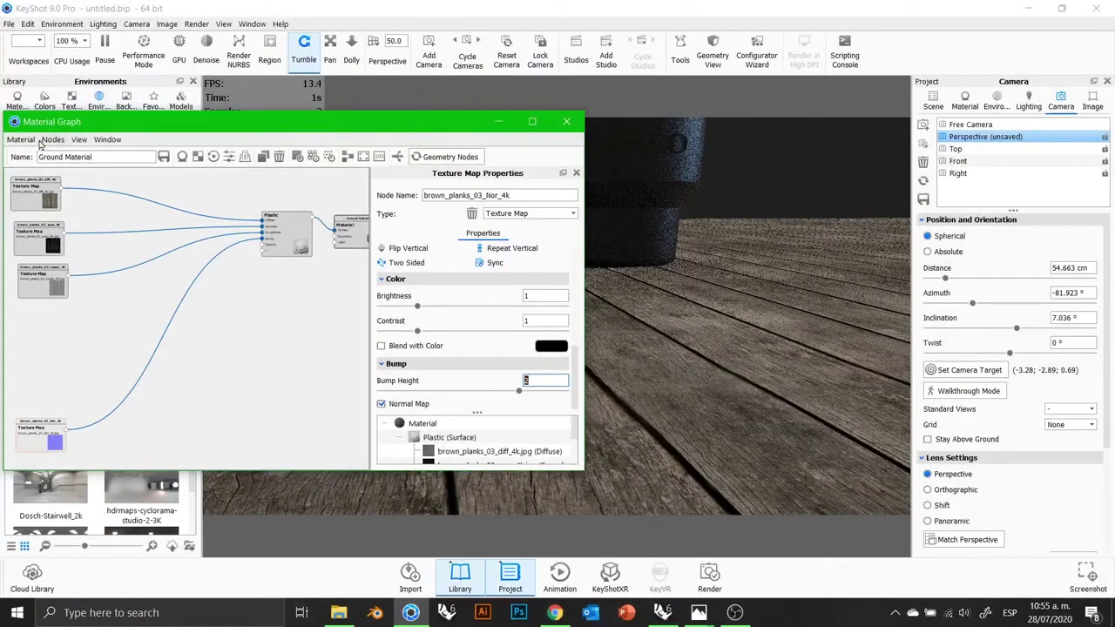
Step: Insert a Color Invert utility on the connection between the rough texture map and the Plastic node
{"action": "mouse_move", "coordinate": [40, 292]}
{"action": "left_mouse_down"}
{"action": "mouse_move", "coordinate": [33, 299]}
{"action": "mouse_move", "coordinate": [41, 267]}
{"action": "mouse_move", "coordinate": [43, 282]}
{"action": "left_mouse_up"}
{"action": "left_click", "coordinate": [42, 246]}
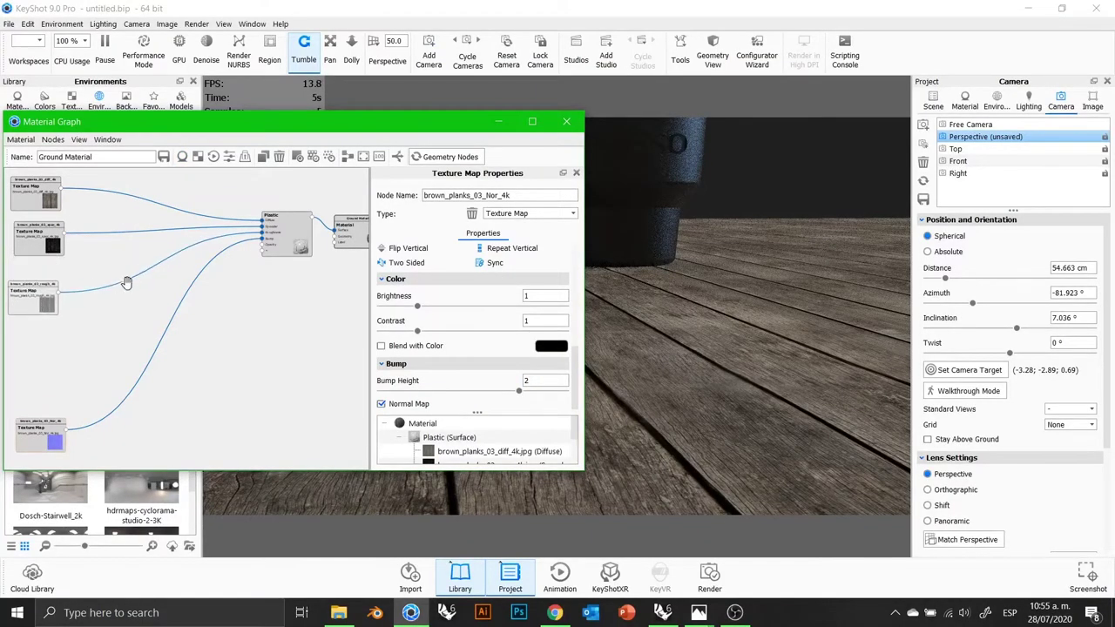
{"action": "left_click", "coordinate": [128, 281]}
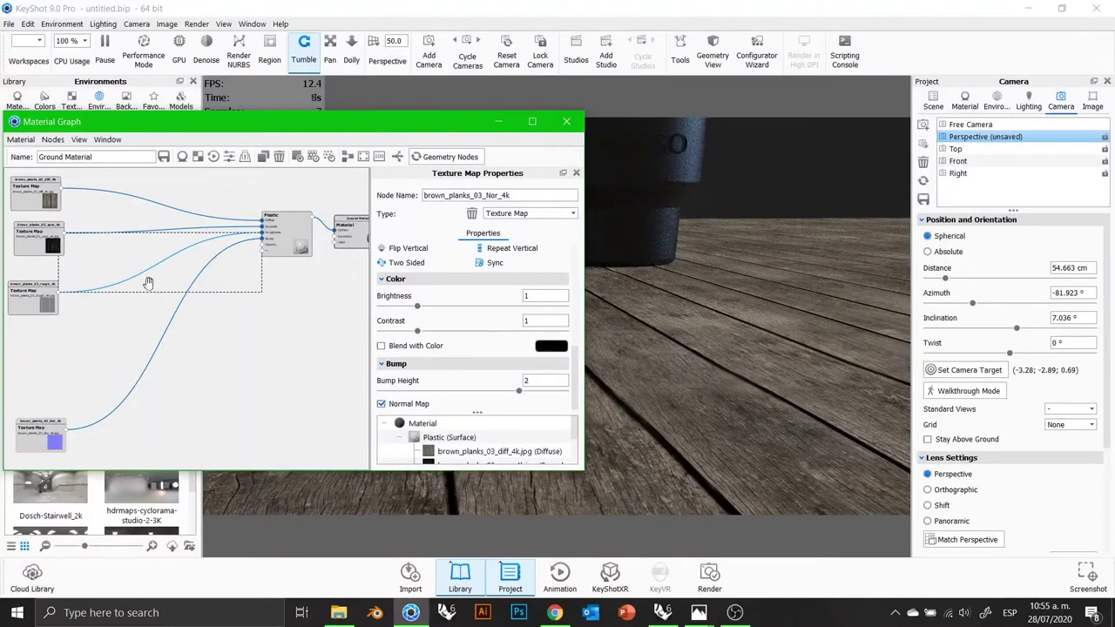
{"action": "right_click", "coordinate": [147, 270]}
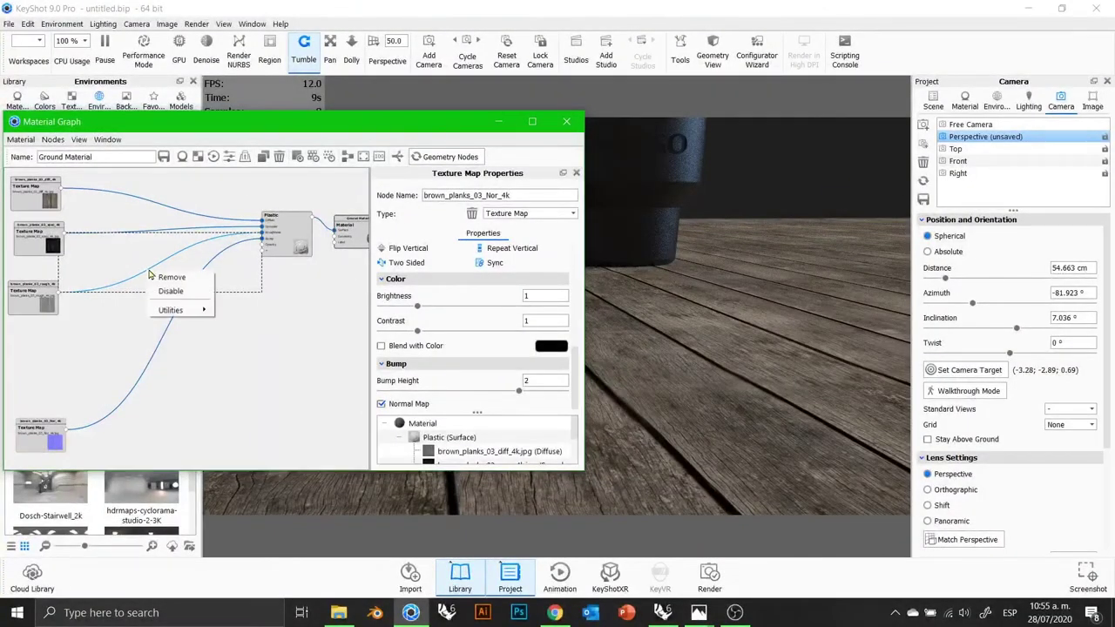
{"action": "mouse_move", "coordinate": [168, 315]}
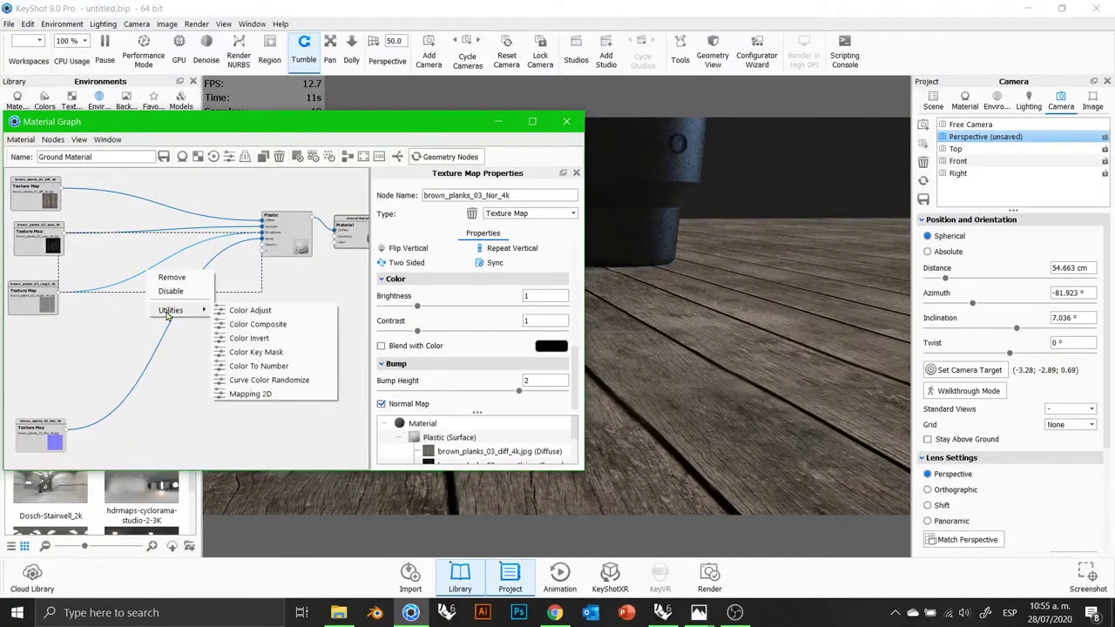
{"action": "left_click", "coordinate": [286, 339]}
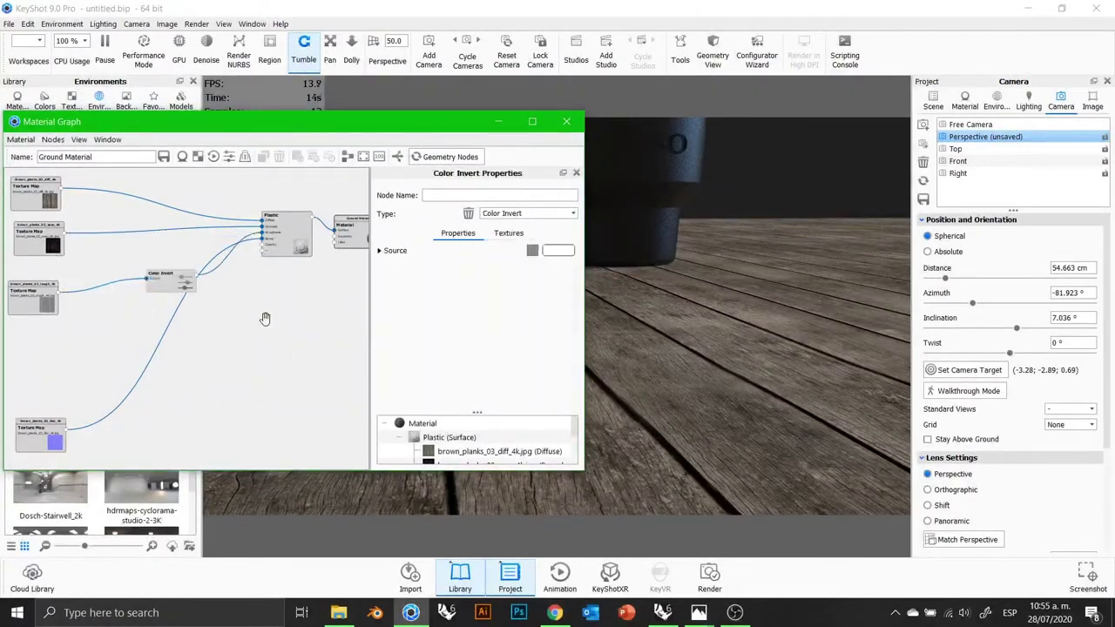
Step: Insert a Color Invert utility between the spec texture map and the Plastic node, and arrange both Color Invert nodes
{"action": "right_click", "coordinate": [138, 231]}
{"action": "mouse_move", "coordinate": [161, 276]}
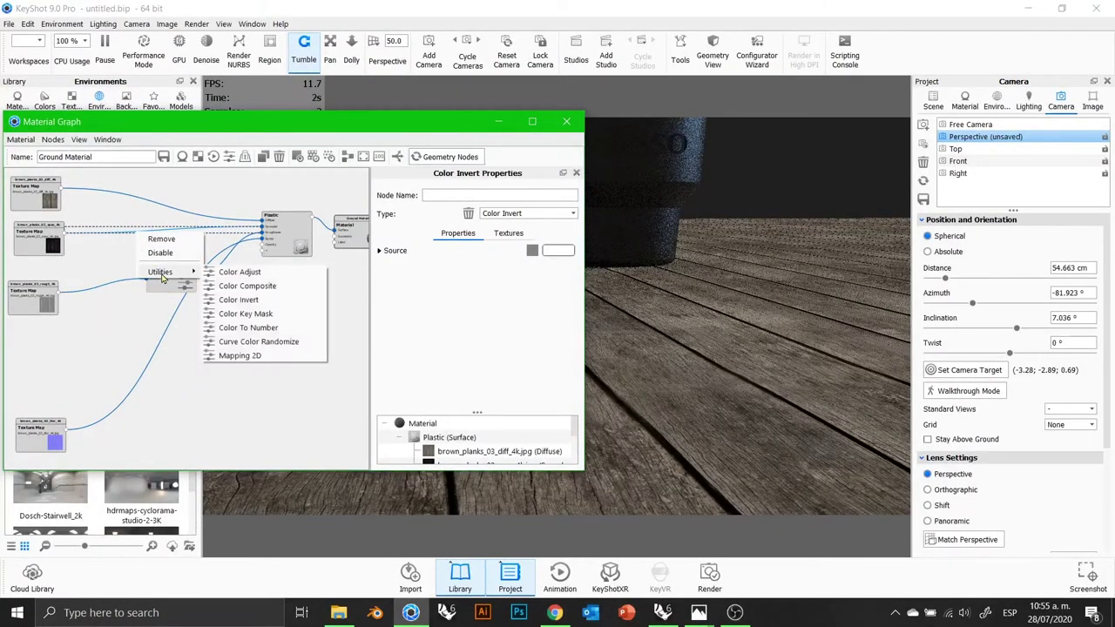
{"action": "left_click", "coordinate": [237, 300]}
{"action": "left_click_drag", "start_coordinate": [168, 277], "coordinate": [122, 290]}
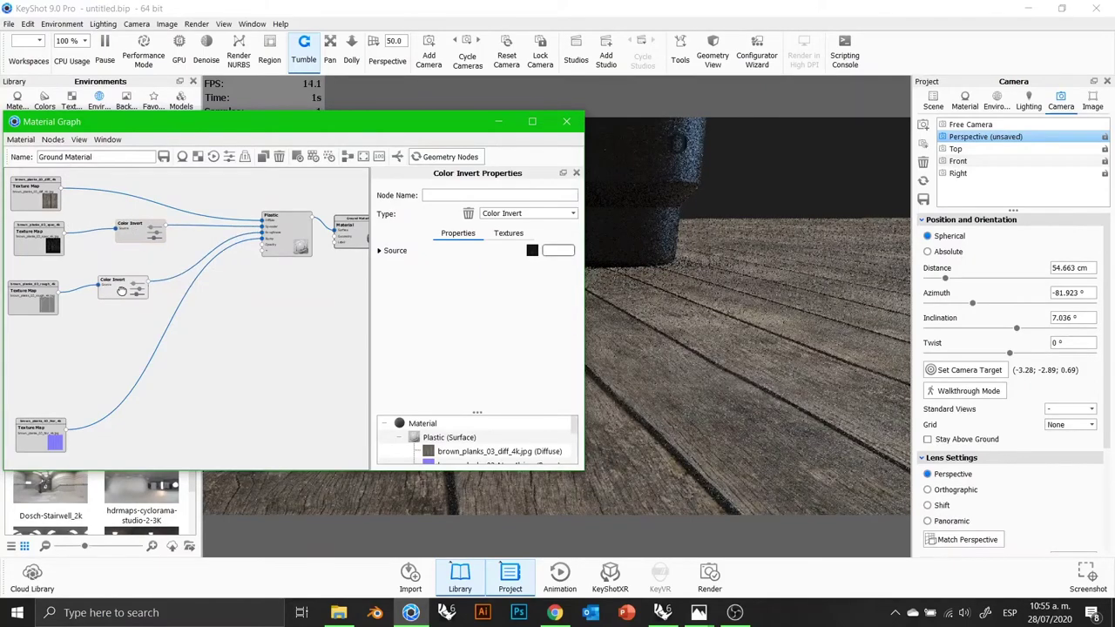
{"action": "left_click_drag", "start_coordinate": [128, 242], "coordinate": [114, 243]}
{"action": "left_click_drag", "start_coordinate": [273, 126], "coordinate": [258, 385]}
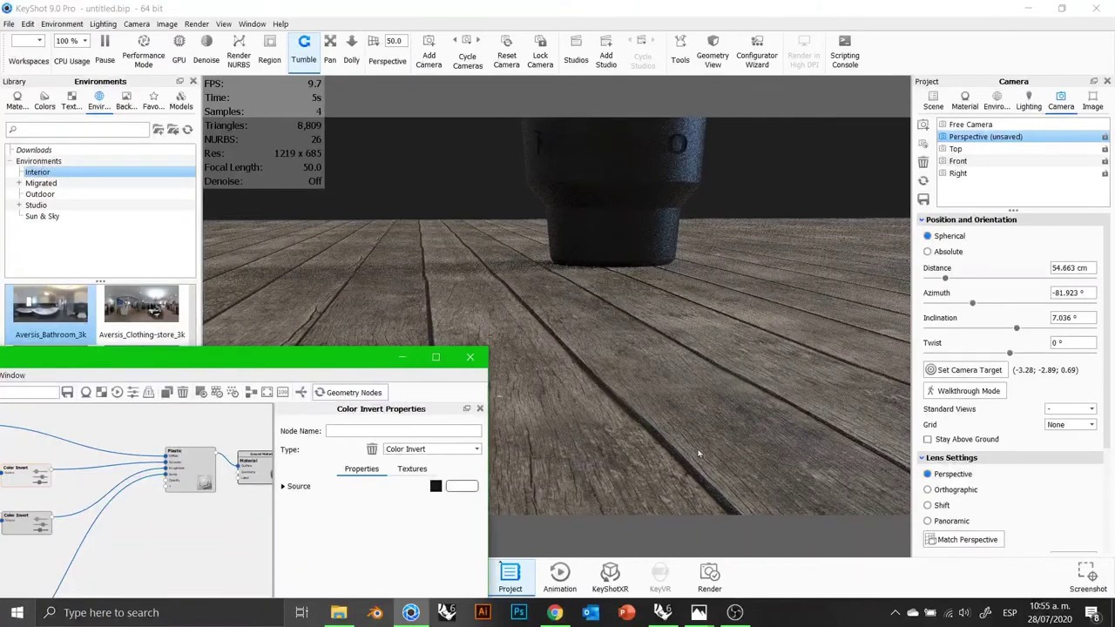
Step: Set the brown_planks_03_rough_4k texture map's brightness to 3 and check the planks around the cup
{"action": "left_click_drag", "start_coordinate": [311, 359], "coordinate": [428, 198]}
{"action": "left_click", "coordinate": [79, 366]}
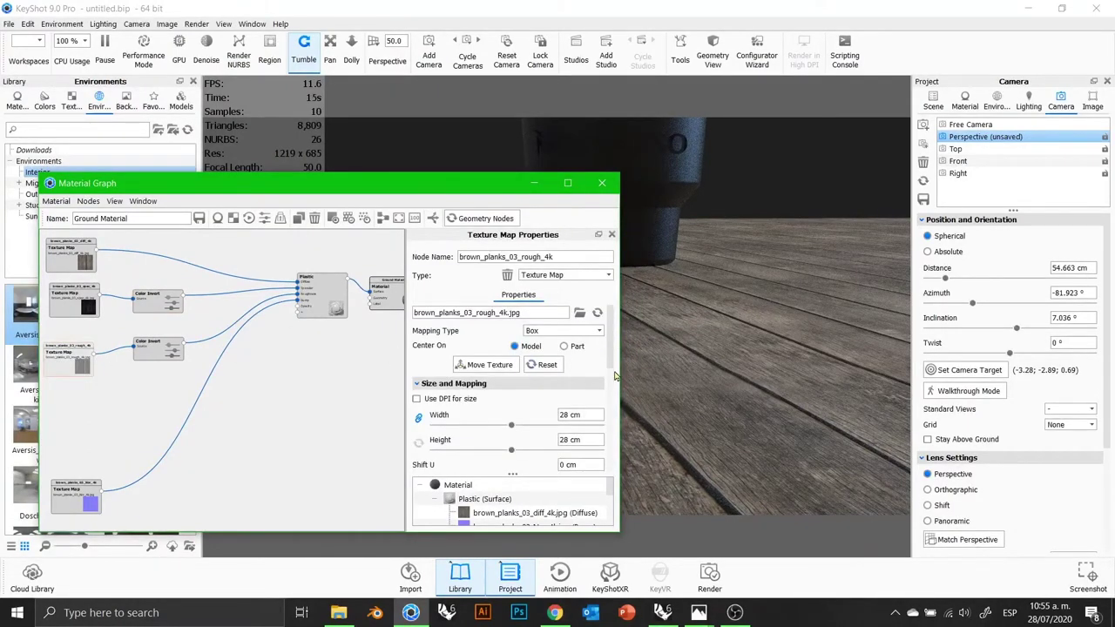
{"action": "left_click_drag", "start_coordinate": [615, 376], "coordinate": [612, 447]}
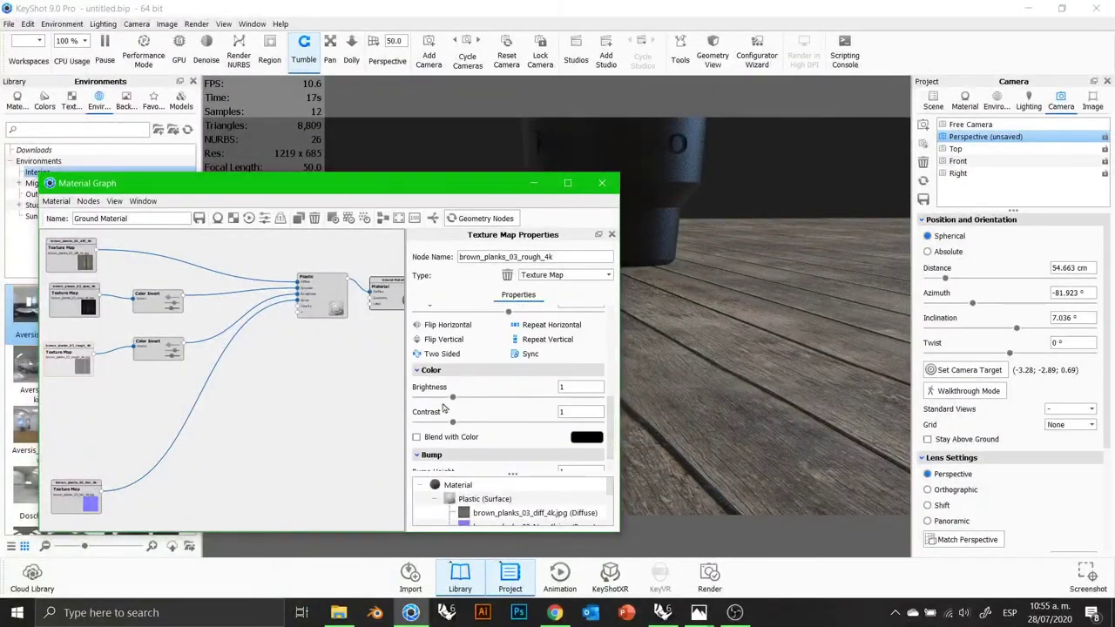
{"action": "left_click_drag", "start_coordinate": [461, 184], "coordinate": [124, 187]}
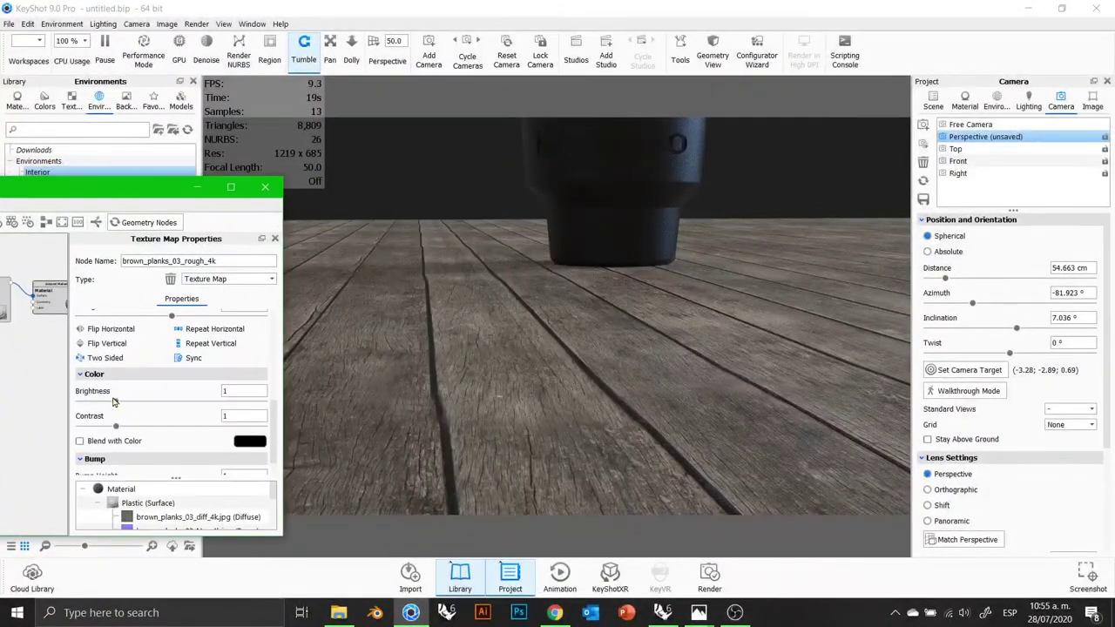
{"action": "left_click_drag", "start_coordinate": [137, 408], "coordinate": [144, 402]}
{"action": "double_click", "coordinate": [234, 391]}
{"action": "type", "text": "3"}
{"action": "key", "text": "Return"}
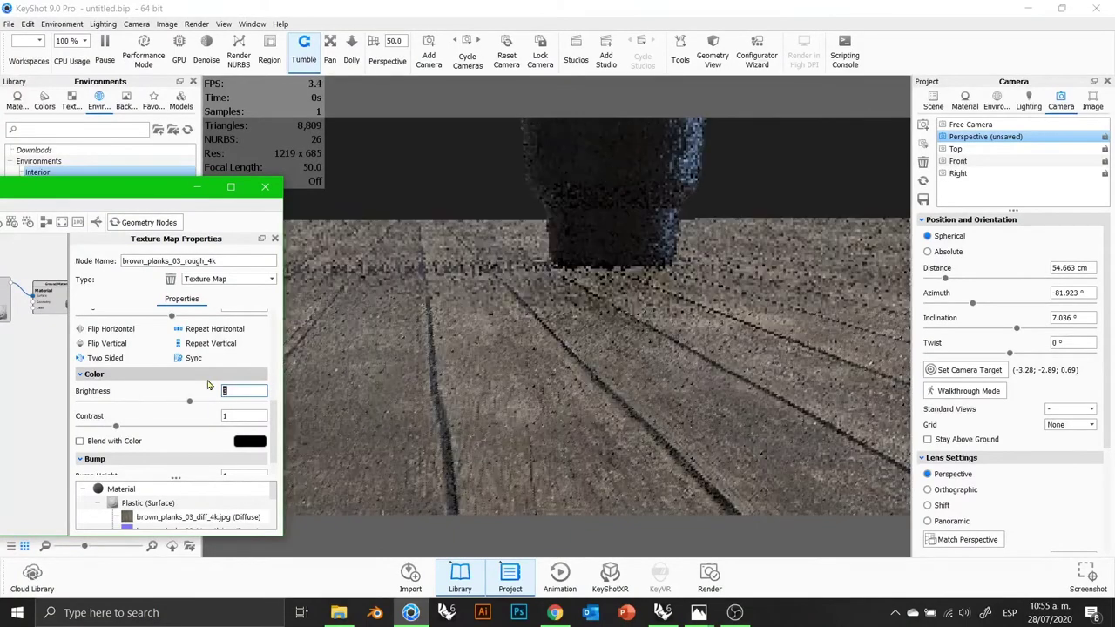
{"action": "left_click_drag", "start_coordinate": [452, 331], "coordinate": [450, 348]}
{"action": "scroll", "coordinate": [451, 349], "scroll_direction": "down", "scroll_amount": 3}
{"action": "scroll", "coordinate": [452, 346], "scroll_direction": "up", "scroll_amount": 5}
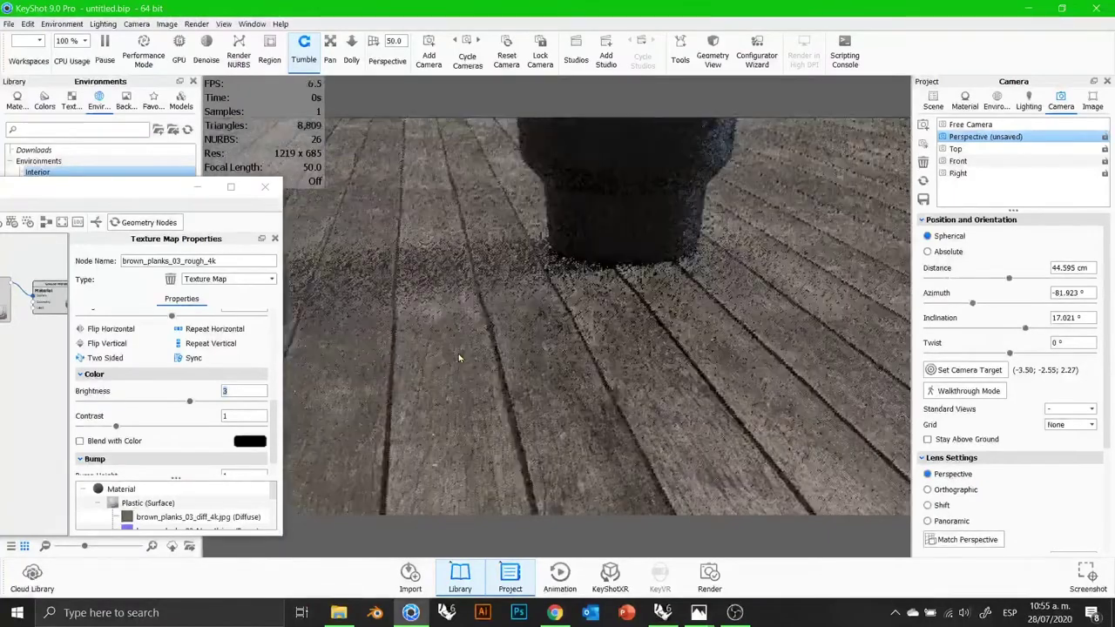
{"action": "scroll", "coordinate": [517, 380], "scroll_direction": "down", "scroll_amount": 15}
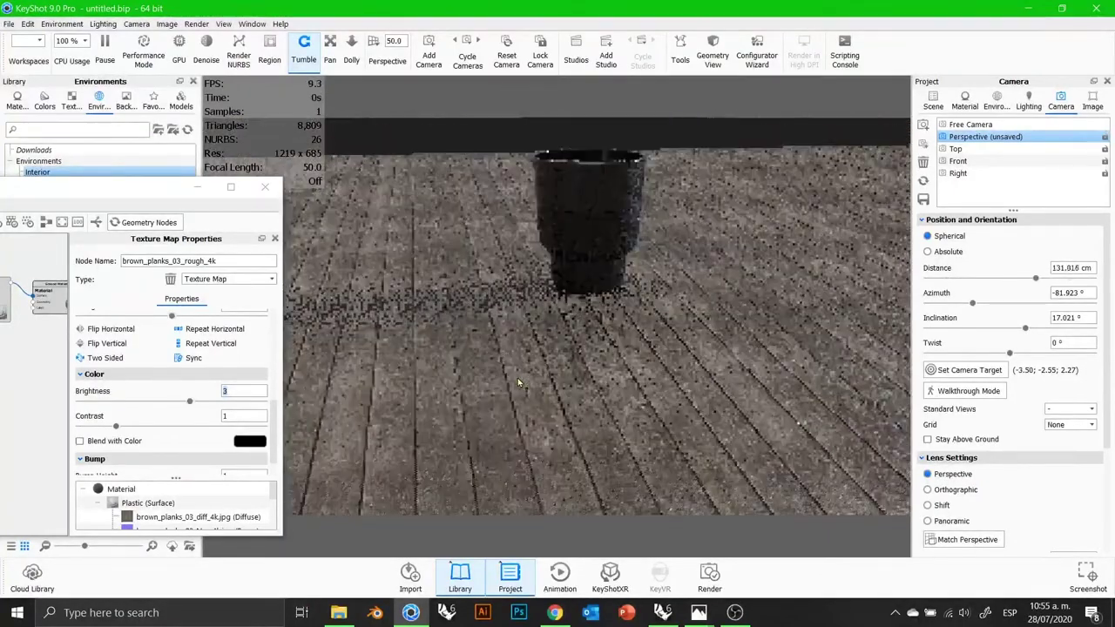
Step: Try a brightness of 6 on the brown_planks_03_rough_4k texture map, and undo it
{"action": "left_click_drag", "start_coordinate": [697, 360], "coordinate": [558, 345]}
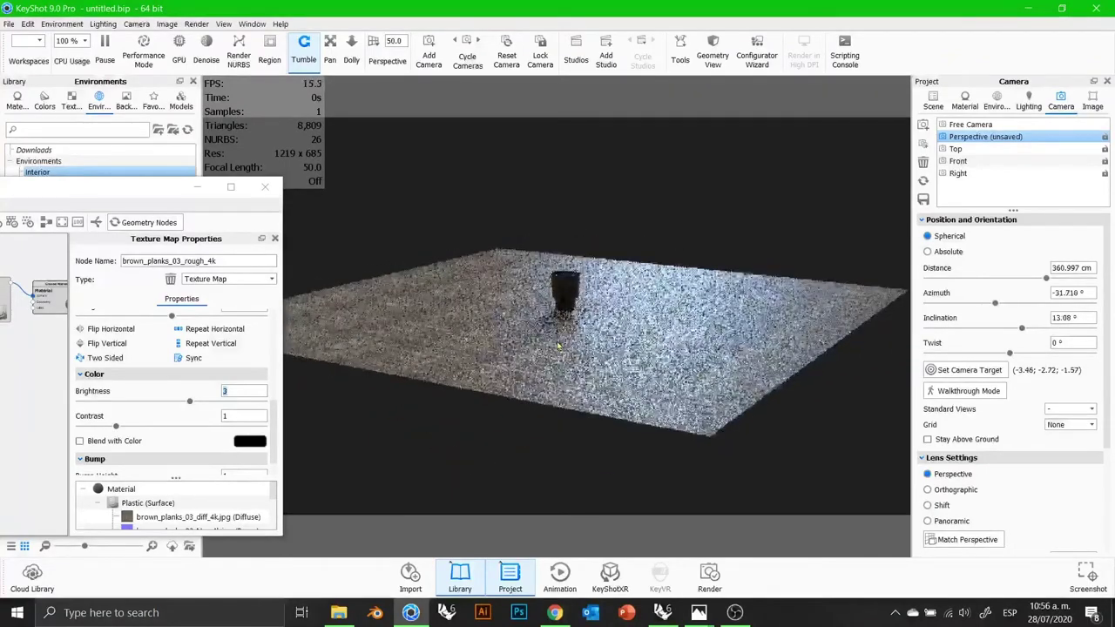
{"action": "scroll", "coordinate": [558, 346], "scroll_direction": "up", "scroll_amount": 12}
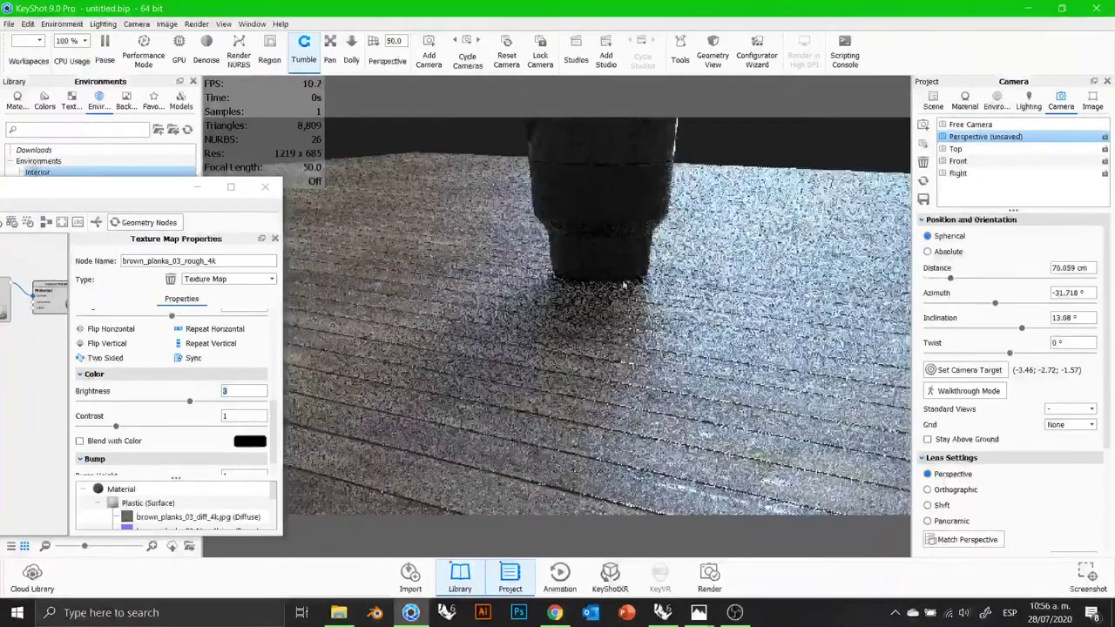
{"action": "left_click_drag", "start_coordinate": [236, 391], "coordinate": [181, 400]}
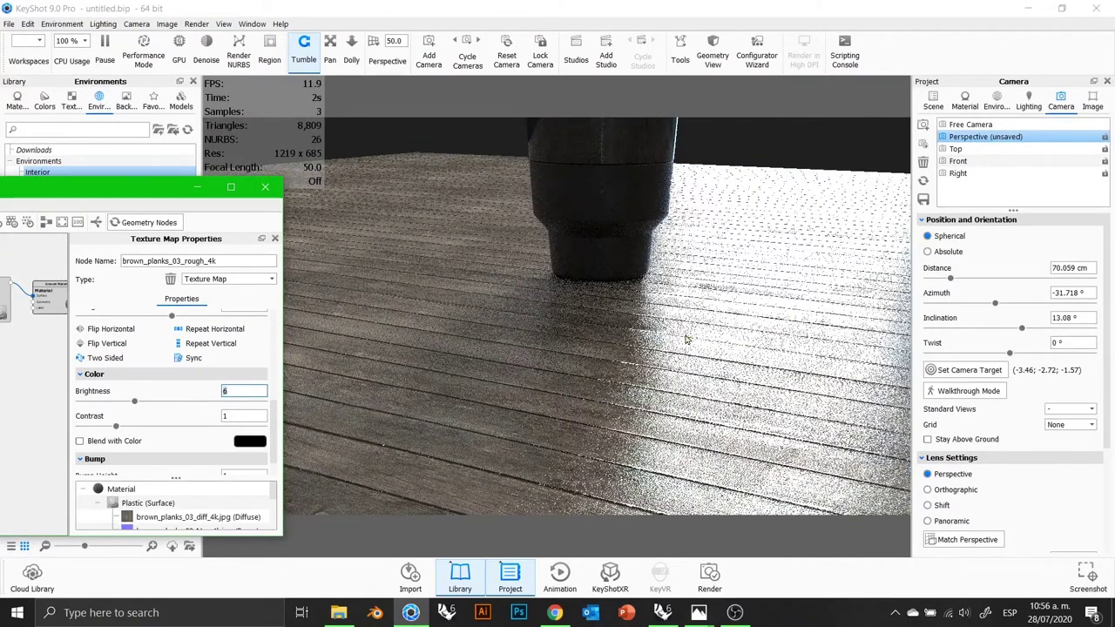
{"action": "scroll", "coordinate": [594, 304], "scroll_direction": "down", "scroll_amount": 2}
{"action": "key", "text": "ctrl+z"}
{"action": "key", "text": "ctrl+z"}
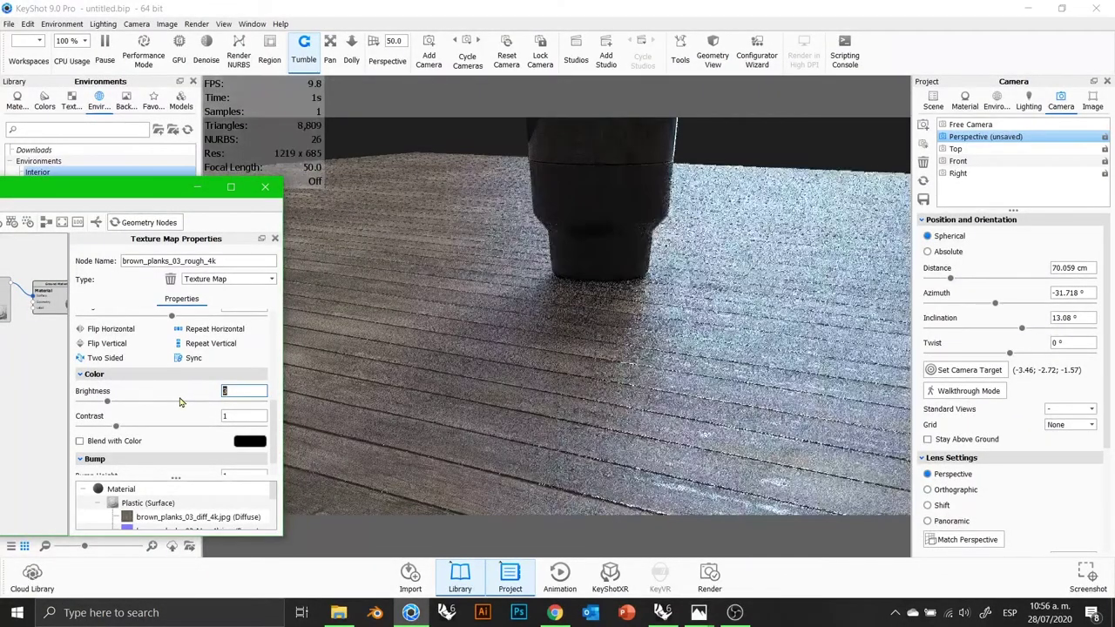
Step: Set the brown_planks_03_spec_4k texture map's brightness to about 1.64 and minimize the Material Graph
{"action": "left_click_drag", "start_coordinate": [154, 189], "coordinate": [531, 199]}
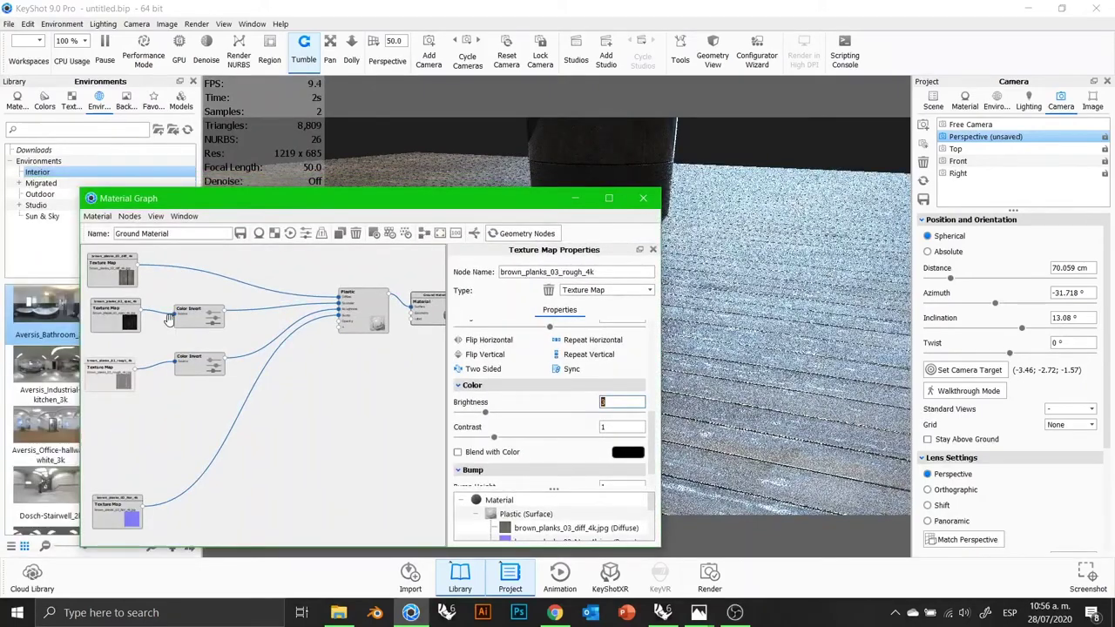
{"action": "left_click", "coordinate": [129, 320]}
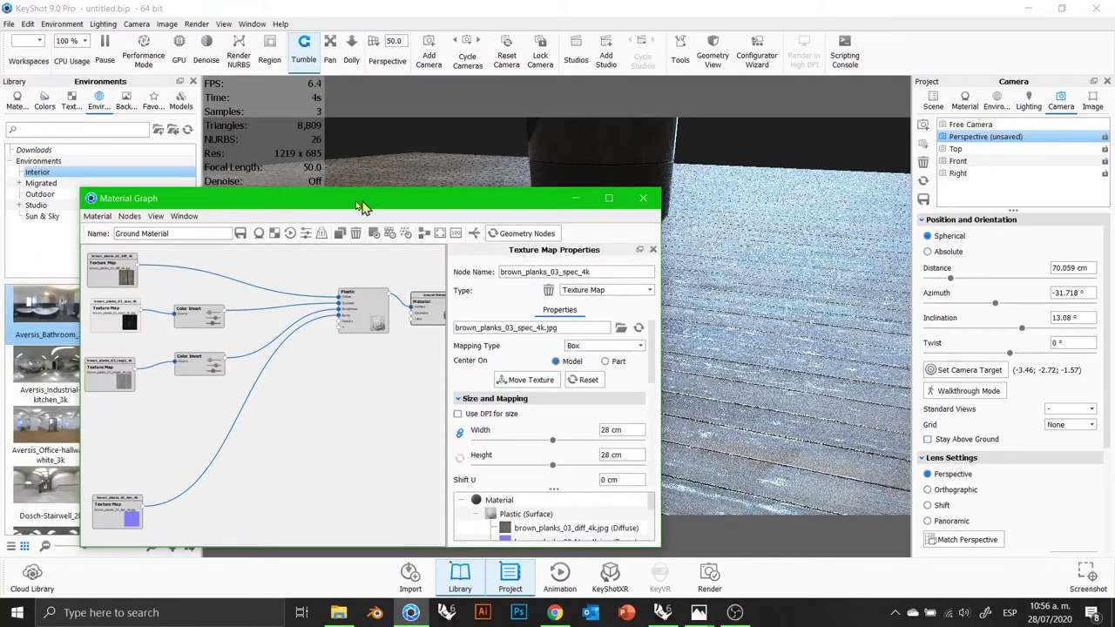
{"action": "left_click_drag", "start_coordinate": [391, 204], "coordinate": [193, 211]}
{"action": "left_click_drag", "start_coordinate": [429, 343], "coordinate": [437, 445]}
{"action": "left_click_drag", "start_coordinate": [274, 395], "coordinate": [297, 396]}
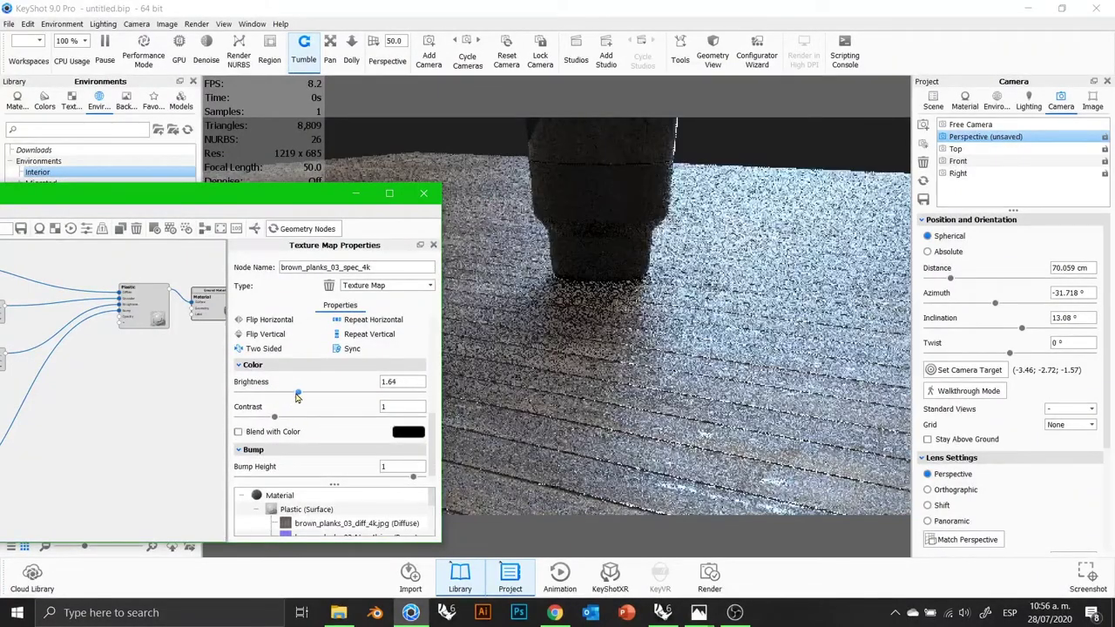
{"action": "left_click", "coordinate": [358, 195]}
Step: Inspect the plank ground and frame the cup close up at a camera distance of about 58 cm and inclination of about 11°
{"action": "left_click_drag", "start_coordinate": [533, 366], "coordinate": [574, 355]}
{"action": "scroll", "coordinate": [574, 356], "scroll_direction": "down", "scroll_amount": 3}
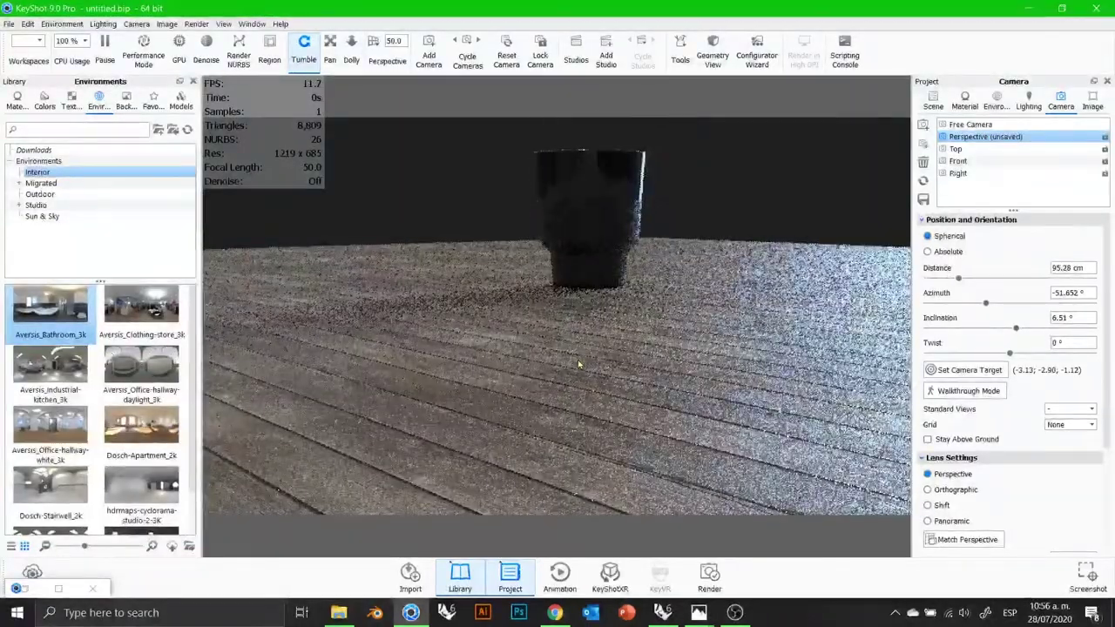
{"action": "scroll", "coordinate": [576, 367], "scroll_direction": "down", "scroll_amount": 3}
{"action": "scroll", "coordinate": [610, 318], "scroll_direction": "down", "scroll_amount": 2}
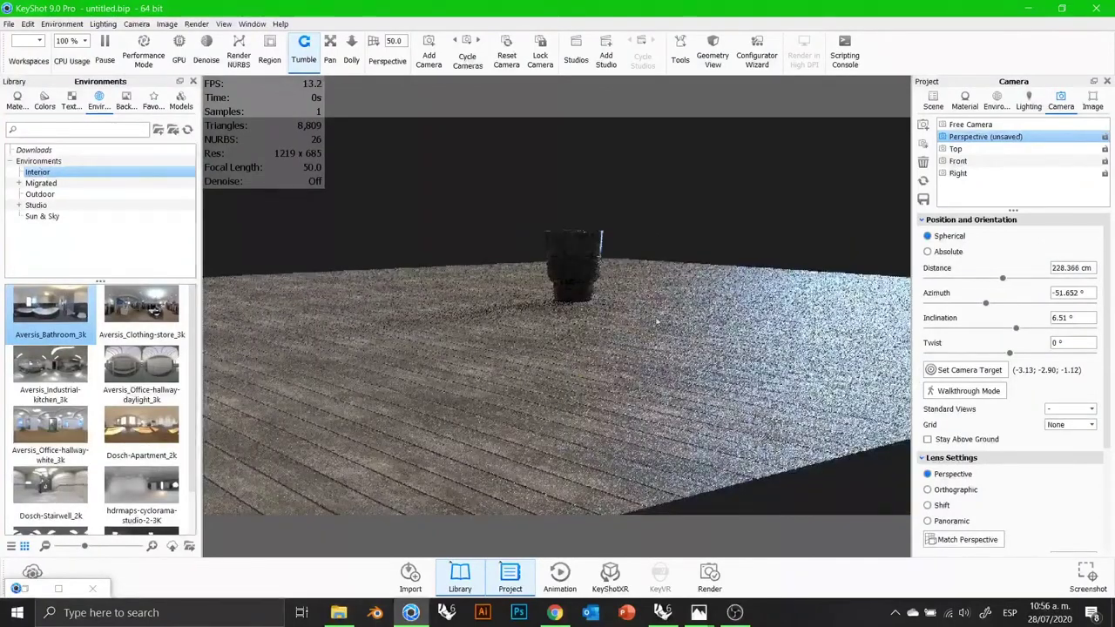
{"action": "left_click_drag", "start_coordinate": [602, 347], "coordinate": [528, 415]}
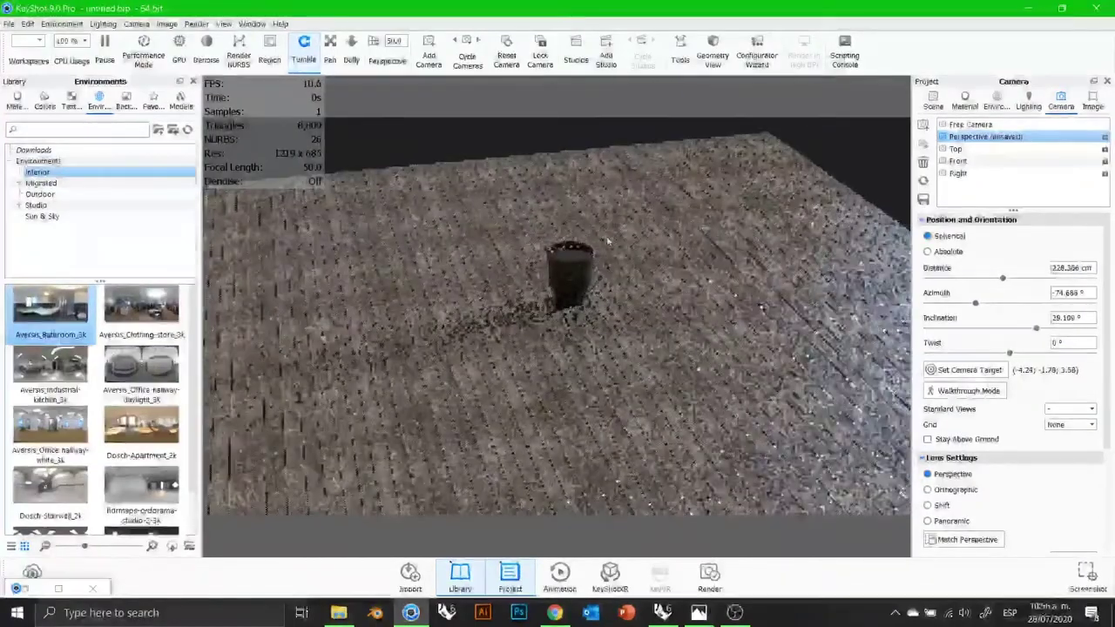
{"action": "scroll", "coordinate": [586, 263], "scroll_direction": "down", "scroll_amount": 5}
{"action": "scroll", "coordinate": [586, 263], "scroll_direction": "up", "scroll_amount": 10}
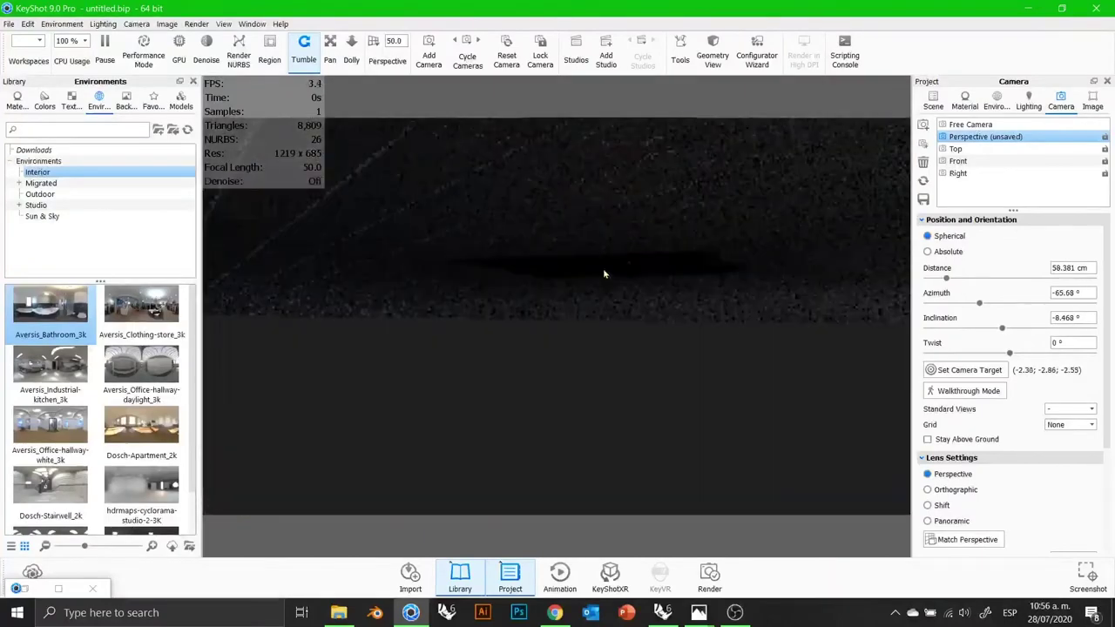
{"action": "middle_click_drag", "start_coordinate": [603, 270], "coordinate": [410, 454]}
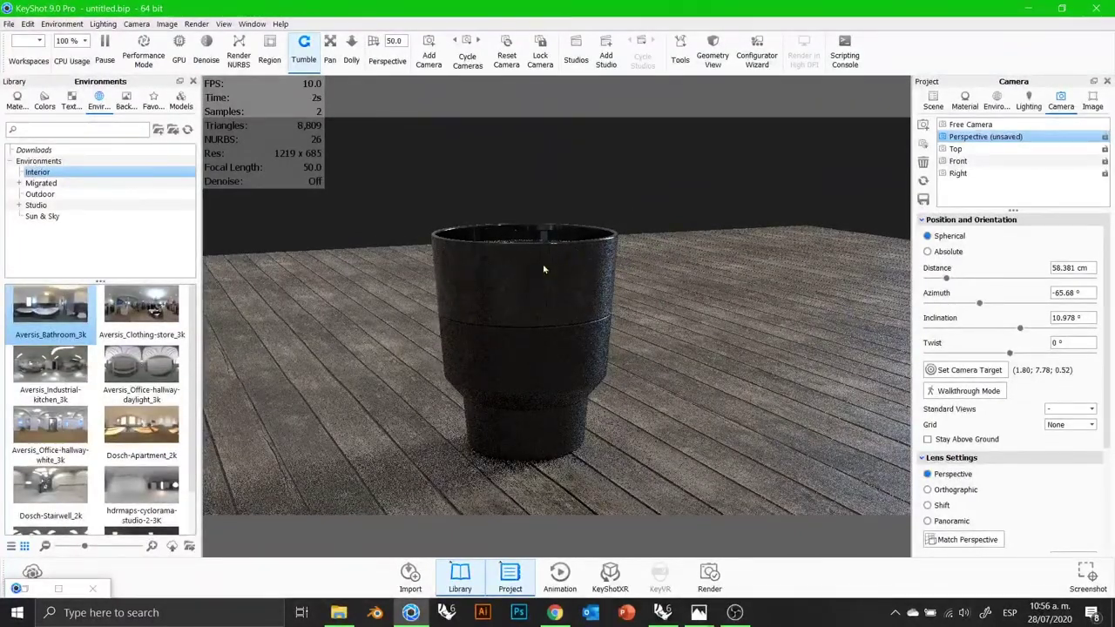
Step: Lower the brightness of the environment's Aversis_Bathroom_3k background image to about 0.145 in the HDRI Editor
{"action": "left_click", "coordinate": [998, 103]}
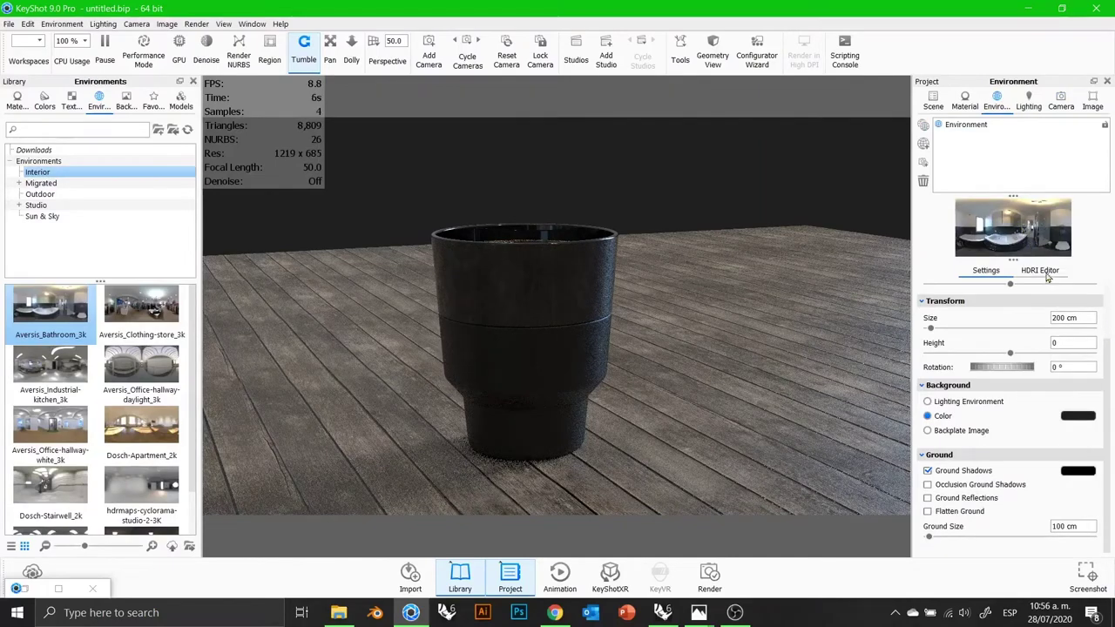
{"action": "left_click", "coordinate": [1047, 274]}
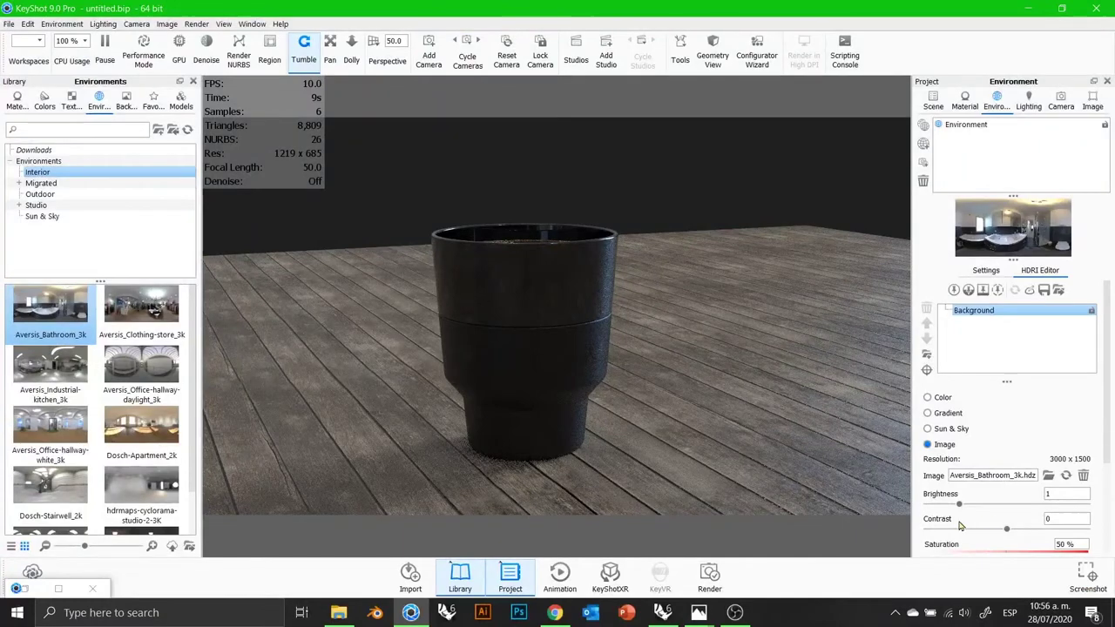
{"action": "scroll", "coordinate": [958, 507], "scroll_direction": "down", "scroll_amount": 2}
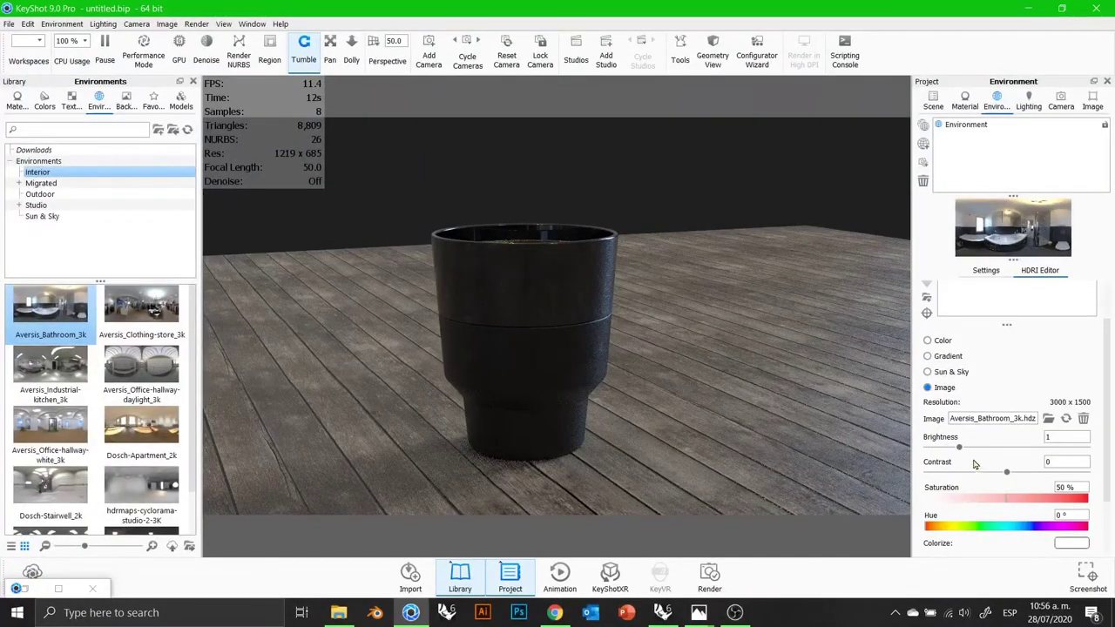
{"action": "left_click_drag", "start_coordinate": [958, 448], "coordinate": [932, 454]}
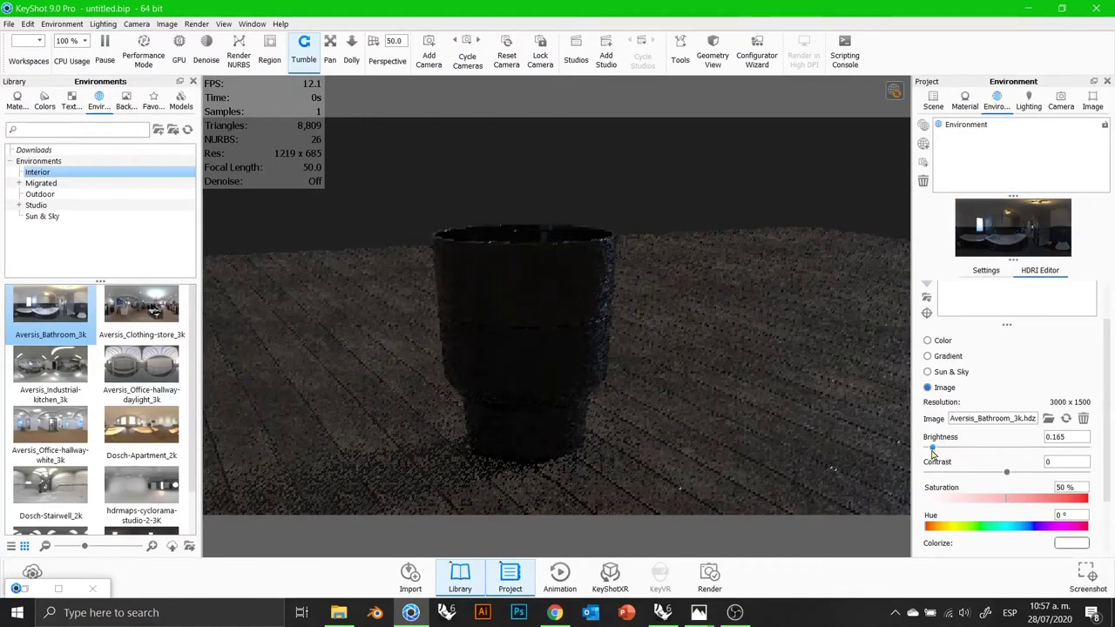
{"action": "left_click_drag", "start_coordinate": [931, 452], "coordinate": [932, 452]}
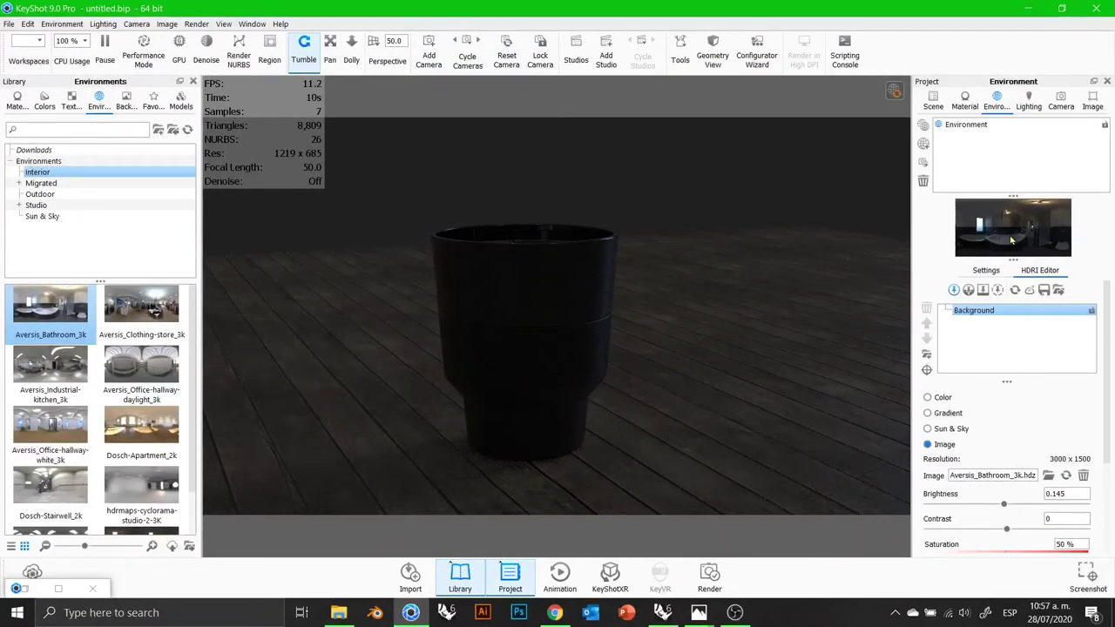
Step: Add a circular light pin highlighting the cup's right edge, with a falloff of about 0.409 and a brightness of about 1.725
{"action": "left_click", "coordinate": [1012, 227], "text": "ctrl"}
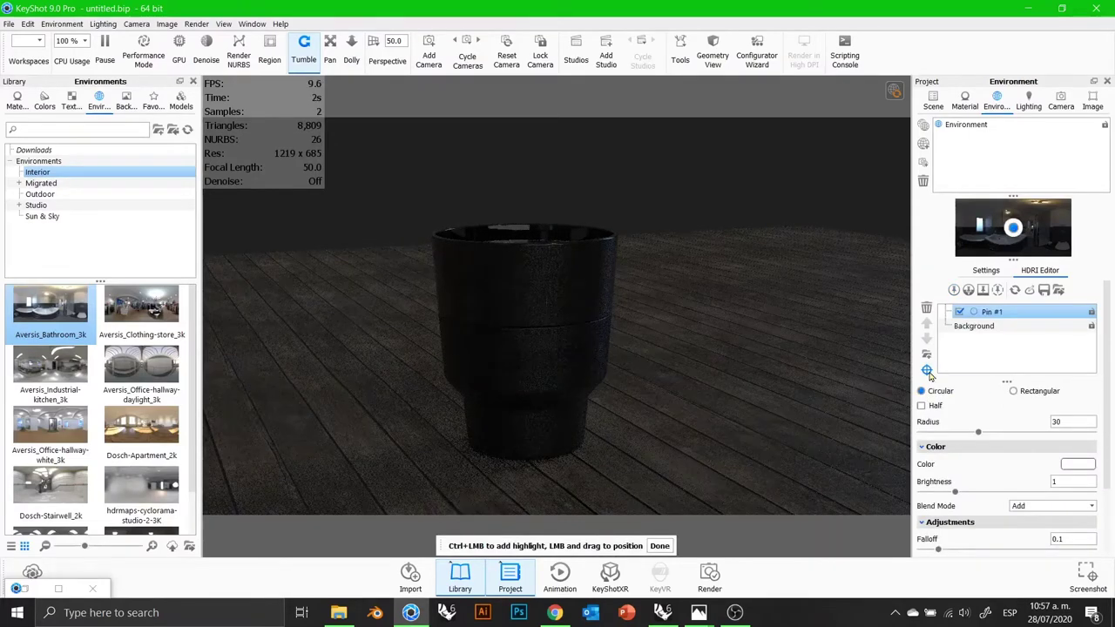
{"action": "left_click", "coordinate": [608, 290]}
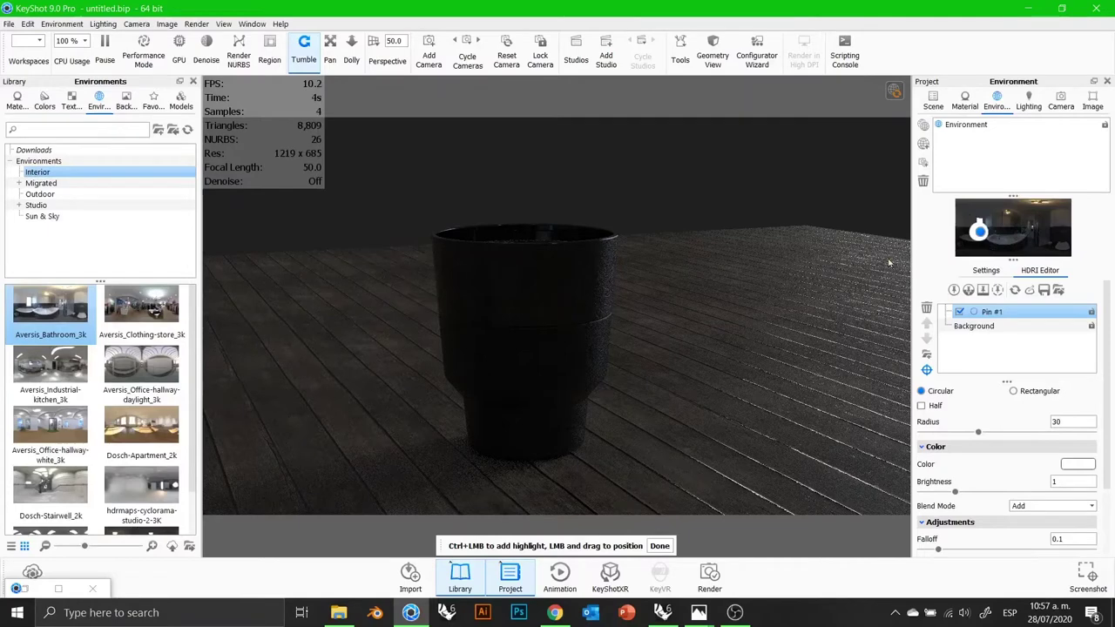
{"action": "left_click_drag", "start_coordinate": [1106, 382], "coordinate": [1112, 406]}
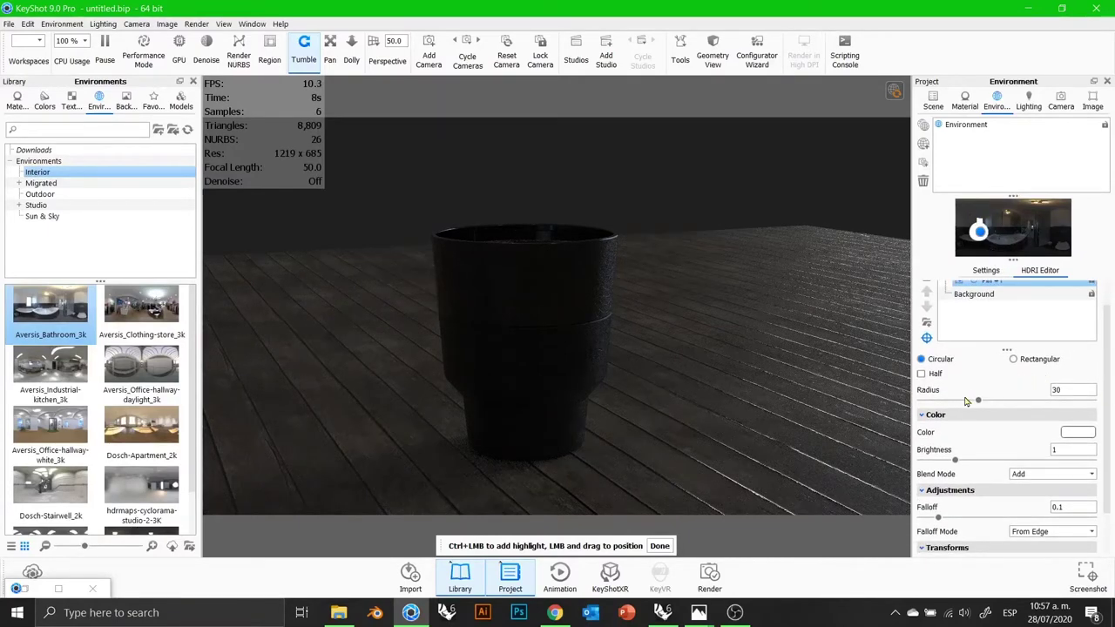
{"action": "scroll", "coordinate": [1106, 422], "scroll_direction": "down", "scroll_amount": 2}
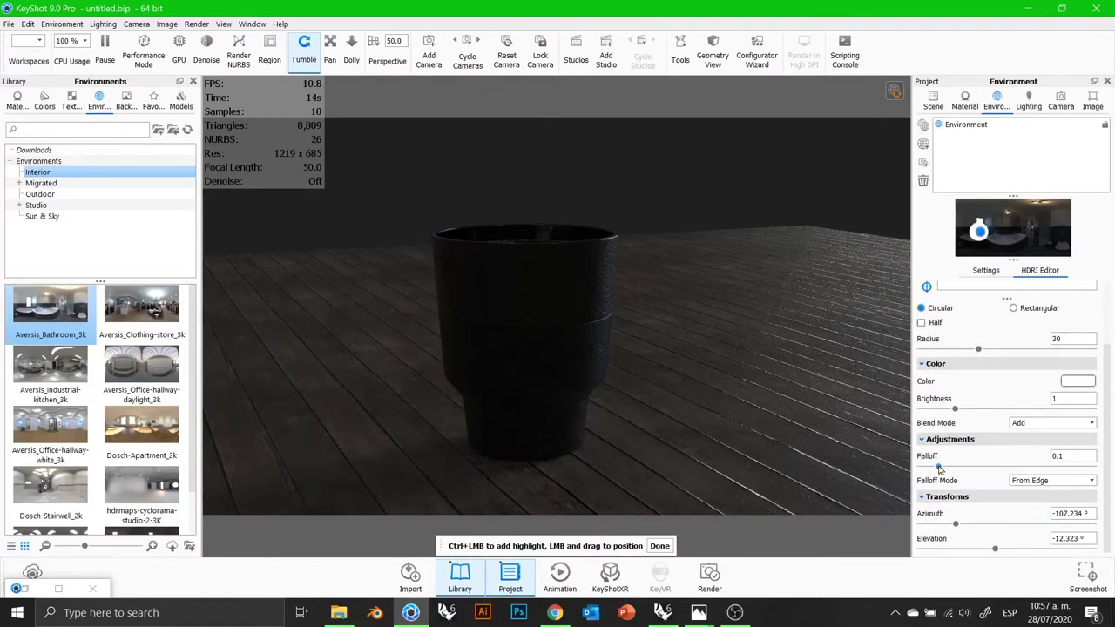
{"action": "left_click_drag", "start_coordinate": [956, 470], "coordinate": [989, 469]}
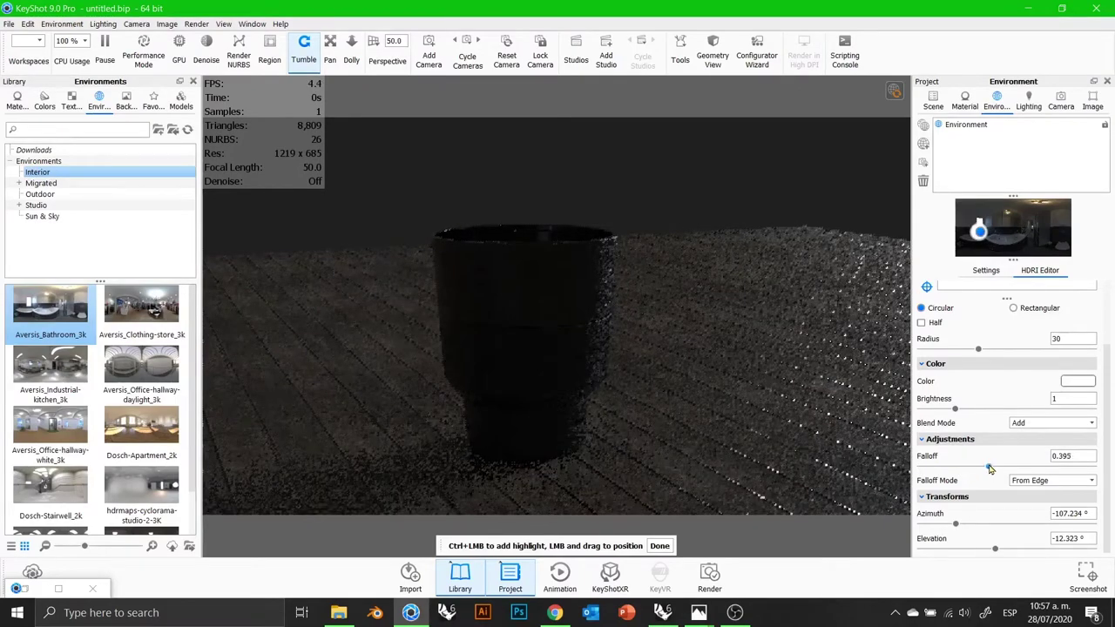
{"action": "left_click_drag", "start_coordinate": [955, 408], "coordinate": [979, 411]}
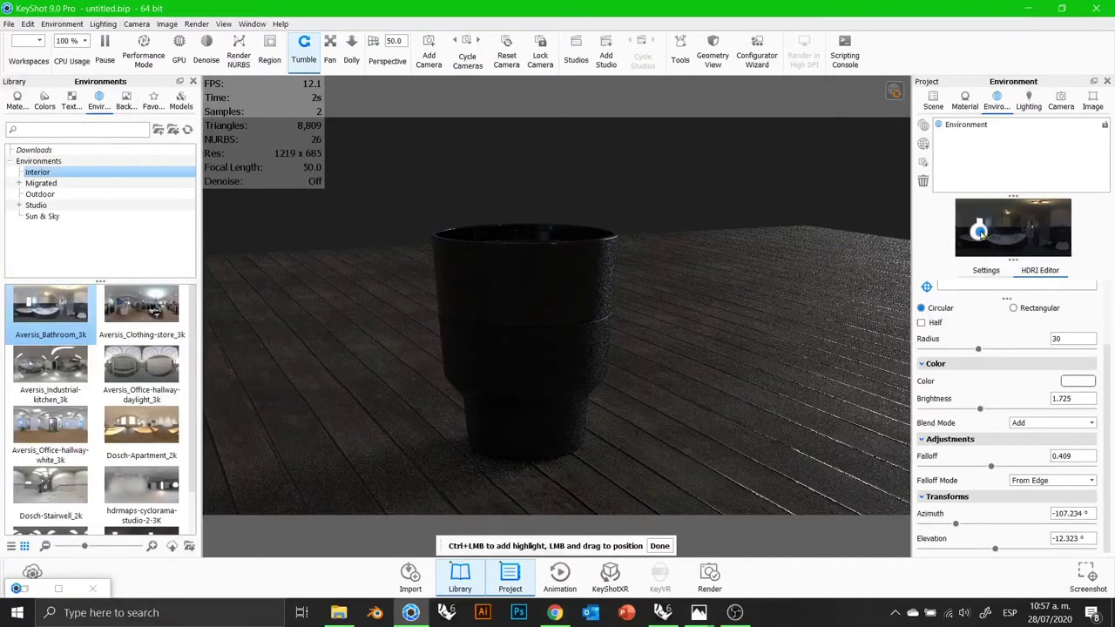
Step: Reposition the first light pin to an azimuth of about -142° and an elevation of about 8° to light the planks behind the cup
{"action": "left_click_drag", "start_coordinate": [977, 233], "coordinate": [972, 233]}
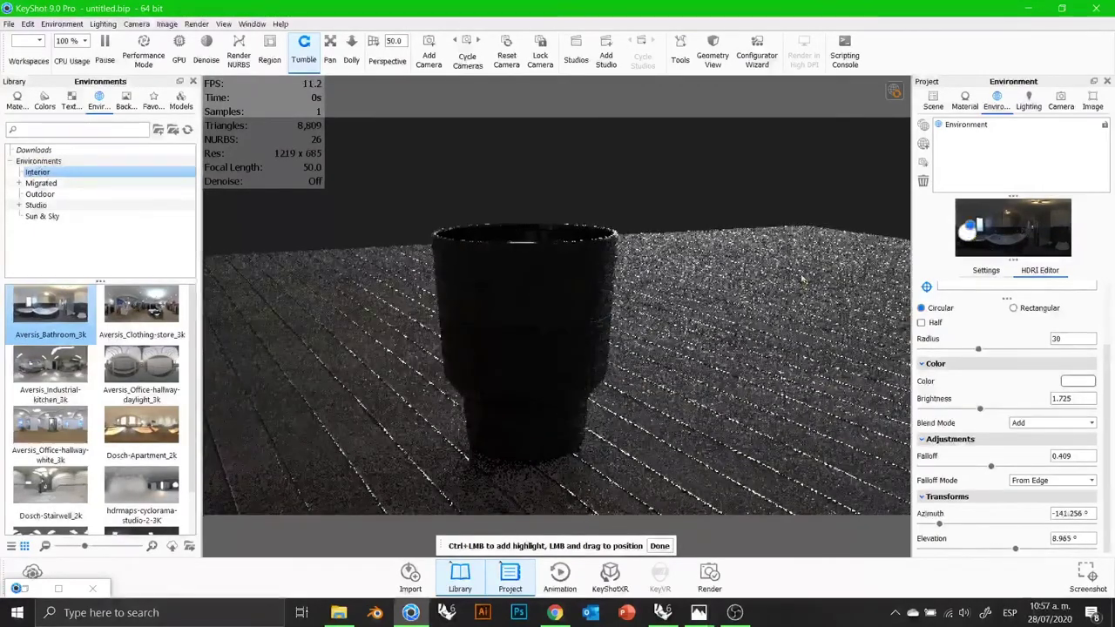
{"action": "left_click", "coordinate": [801, 277]}
{"action": "left_click", "coordinate": [801, 274]}
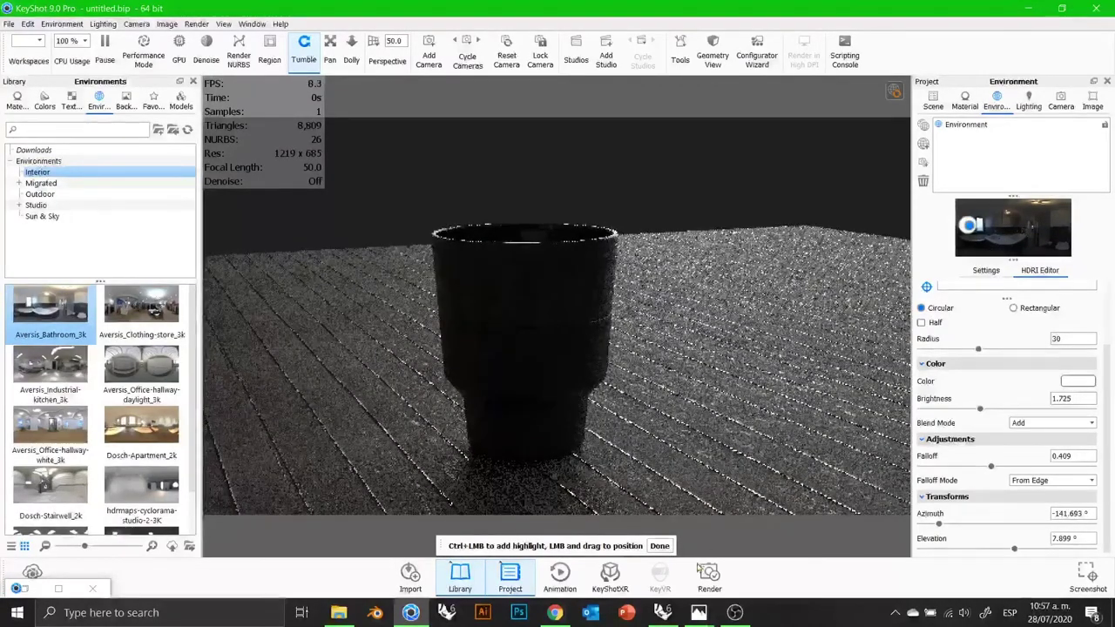
{"action": "left_click", "coordinate": [663, 548]}
Step: Lower the camera toward ground level and add a second circular pin at azimuth 120° and elevation 9.375°
{"action": "left_click_drag", "start_coordinate": [645, 461], "coordinate": [621, 306]}
{"action": "left_click_drag", "start_coordinate": [617, 269], "coordinate": [584, 234]}
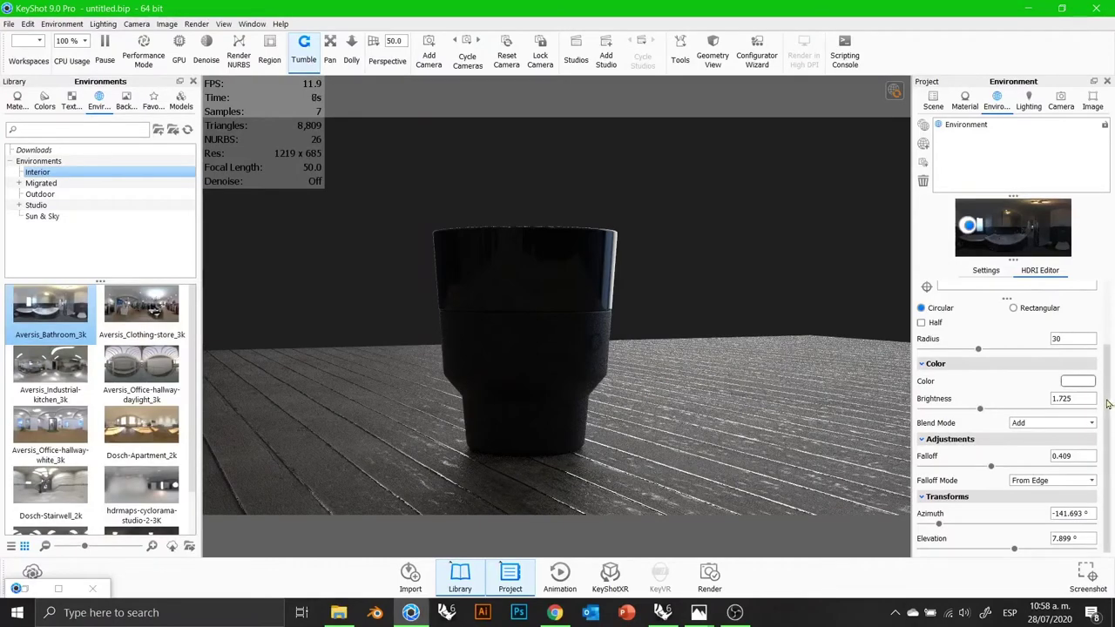
{"action": "scroll", "coordinate": [1108, 403], "scroll_direction": "up", "scroll_amount": 2}
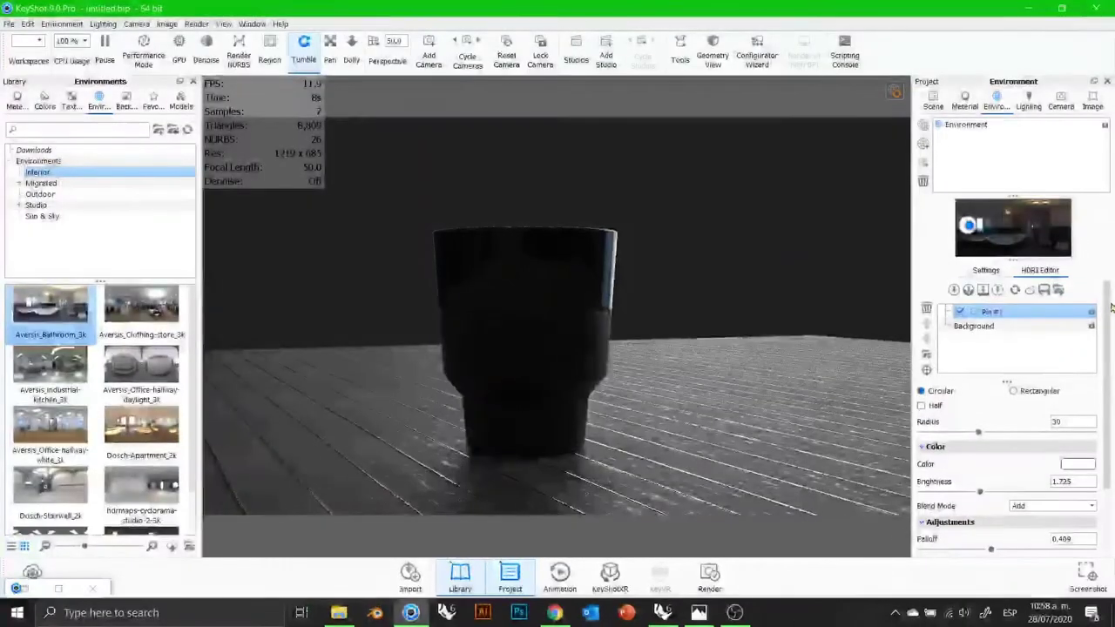
{"action": "left_click", "coordinate": [953, 290]}
{"action": "left_click_drag", "start_coordinate": [1044, 227], "coordinate": [1051, 228]}
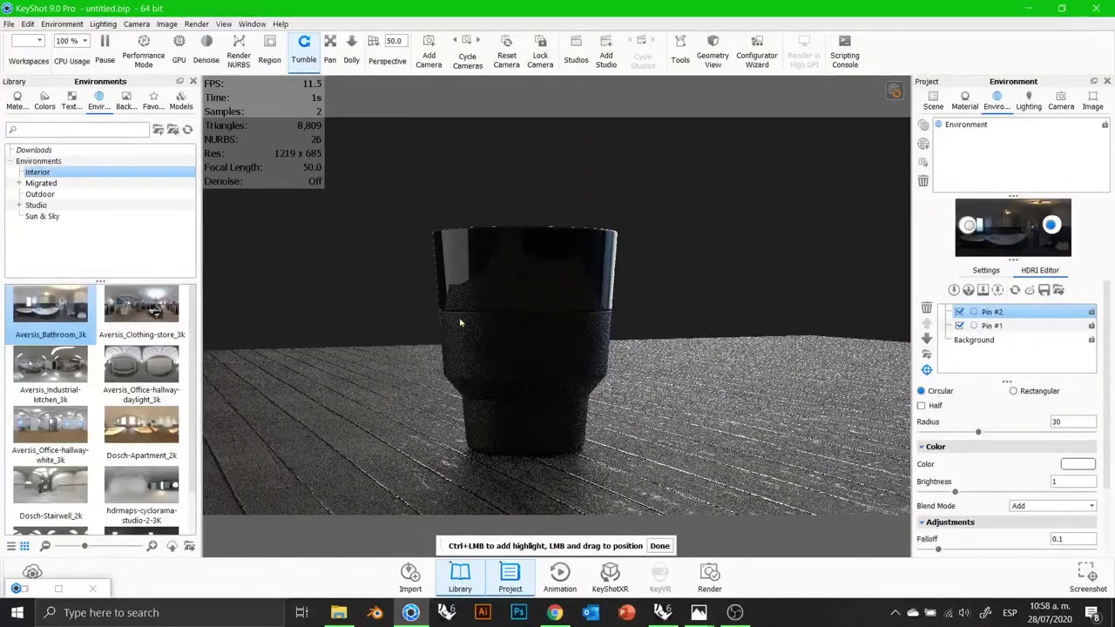
Step: Set the second pin's falloff to about 0.338 and its brightness to about 3.275
{"action": "left_click_drag", "start_coordinate": [1112, 336], "coordinate": [1103, 426]}
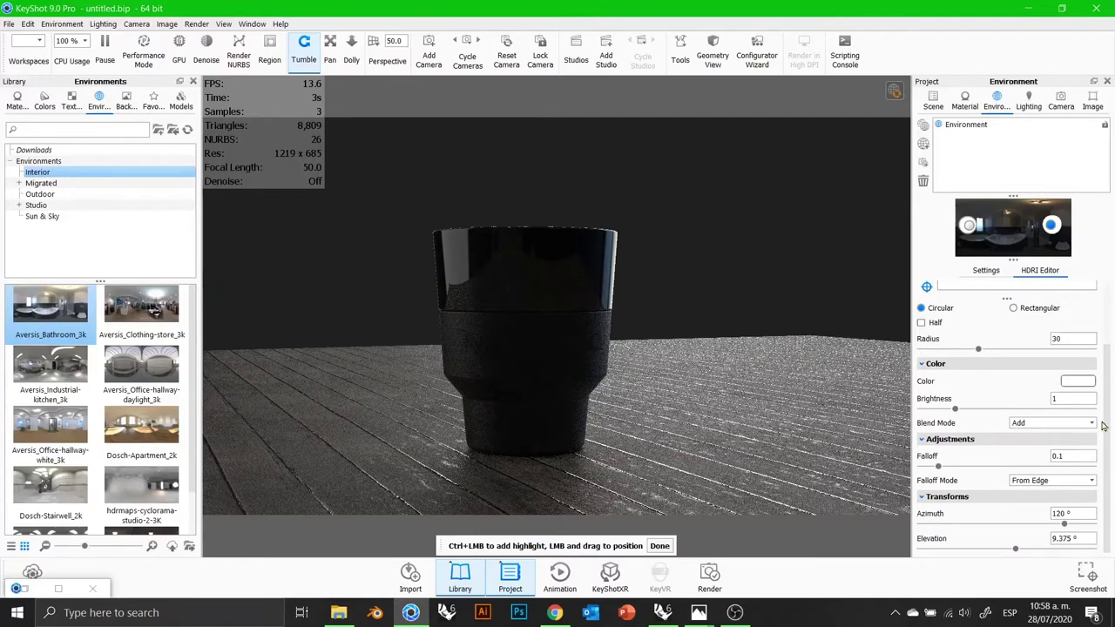
{"action": "left_click_drag", "start_coordinate": [964, 467], "coordinate": [980, 467]}
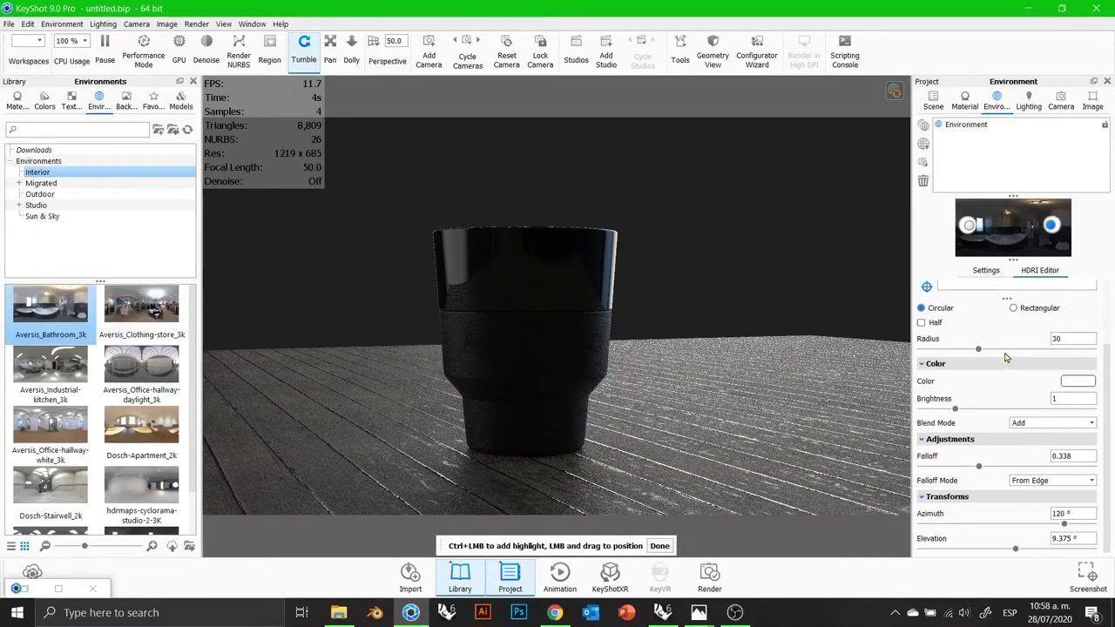
{"action": "left_click_drag", "start_coordinate": [963, 411], "coordinate": [1035, 414]}
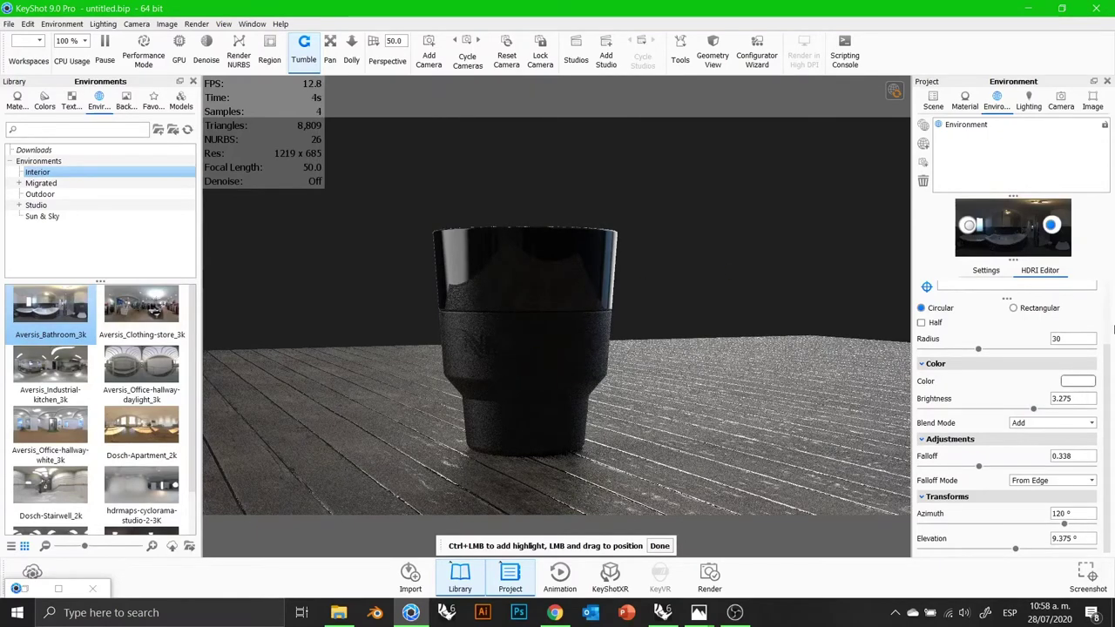
Step: Add a third circular pin and place its highlight on the lettering at the middle of the cup's front
{"action": "left_click_drag", "start_coordinate": [1108, 349], "coordinate": [1104, 283]}
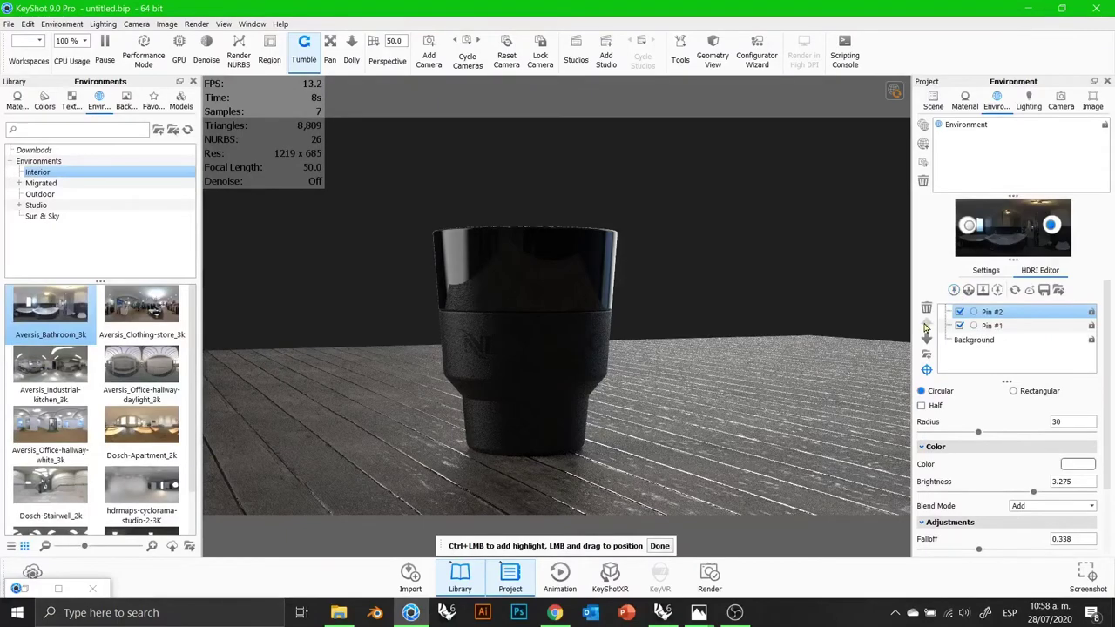
{"action": "left_click", "coordinate": [953, 291]}
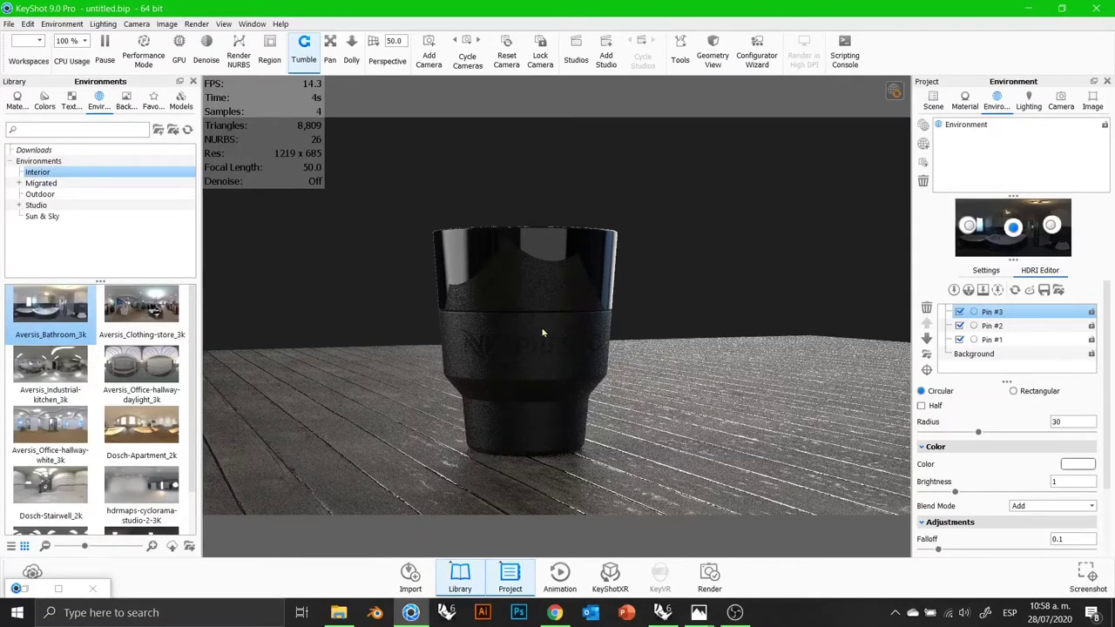
{"action": "left_click", "coordinate": [926, 371]}
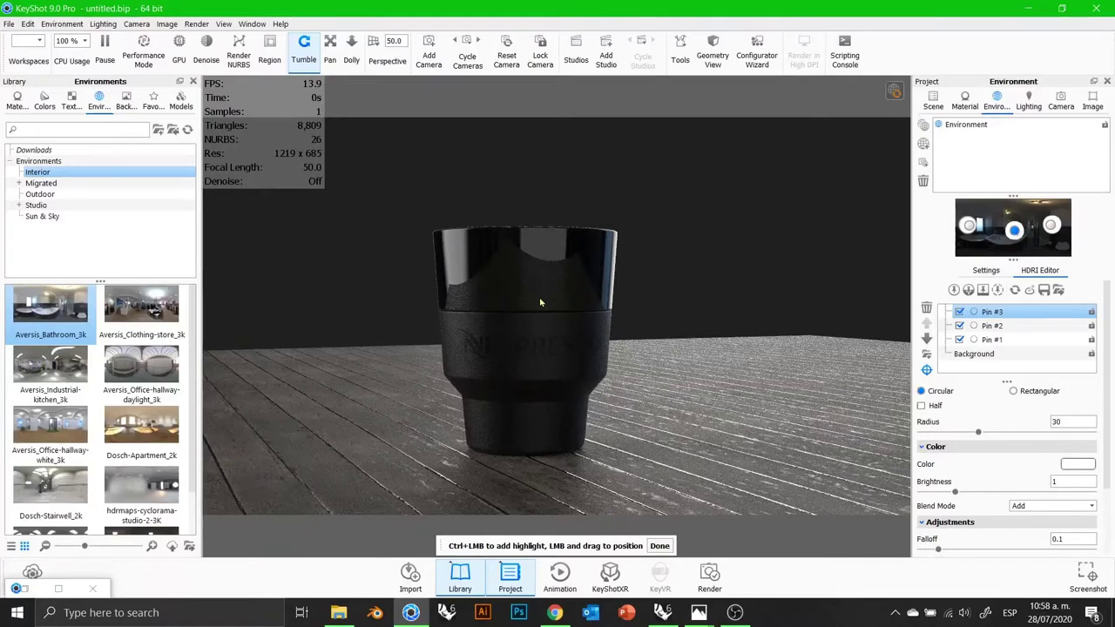
{"action": "left_click_drag", "start_coordinate": [540, 302], "coordinate": [538, 335]}
{"action": "left_click", "coordinate": [543, 354]}
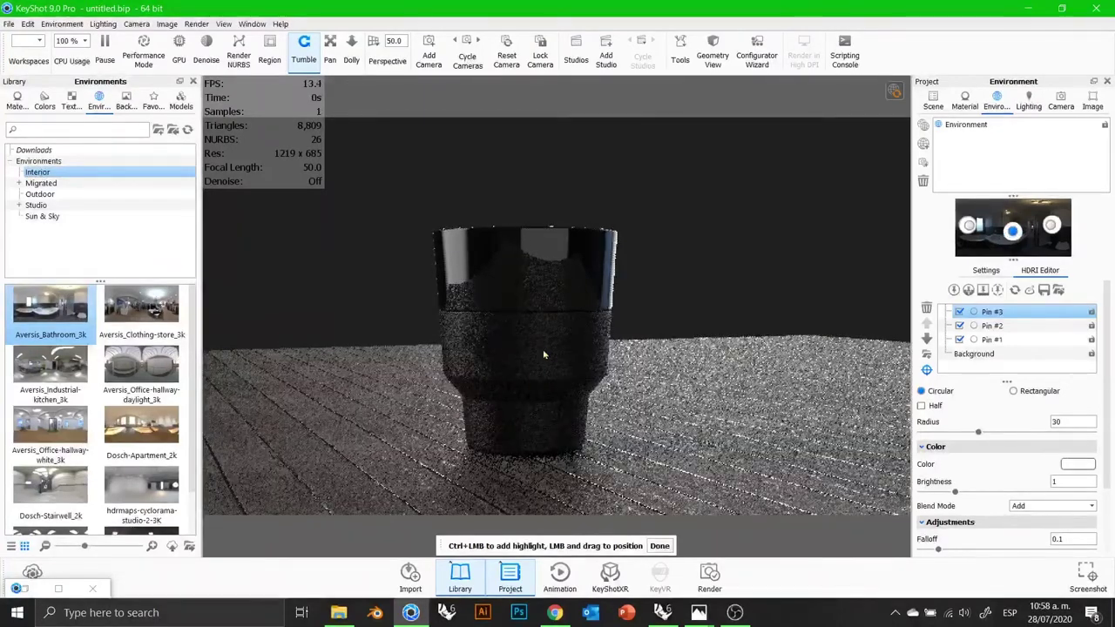
Step: Set the third pin's falloff to about 0.264 and its brightness to about 2.38, and finish the highlight placement
{"action": "scroll", "coordinate": [1099, 490], "scroll_direction": "down", "scroll_amount": 3}
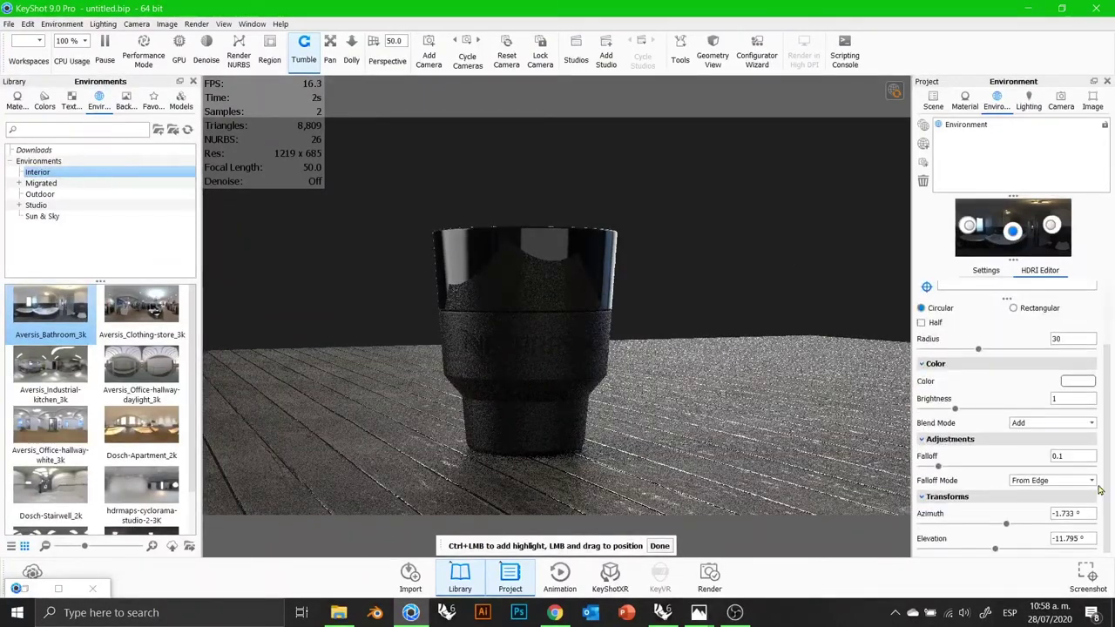
{"action": "left_click_drag", "start_coordinate": [946, 468], "coordinate": [965, 467]}
{"action": "left_click_drag", "start_coordinate": [958, 410], "coordinate": [1003, 415]}
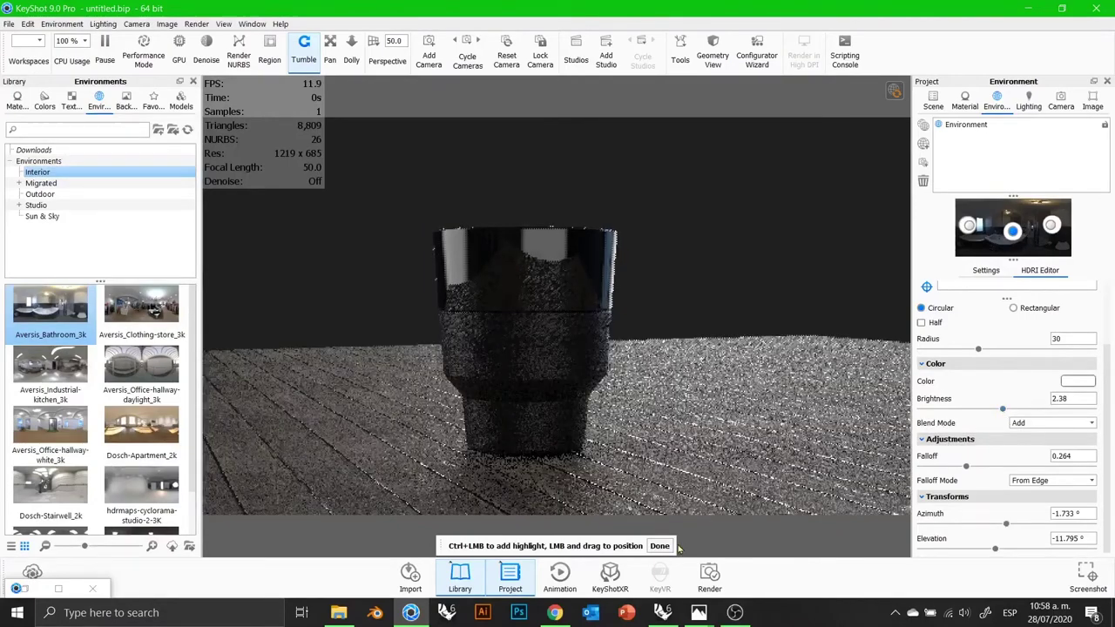
{"action": "left_click", "coordinate": [660, 546]}
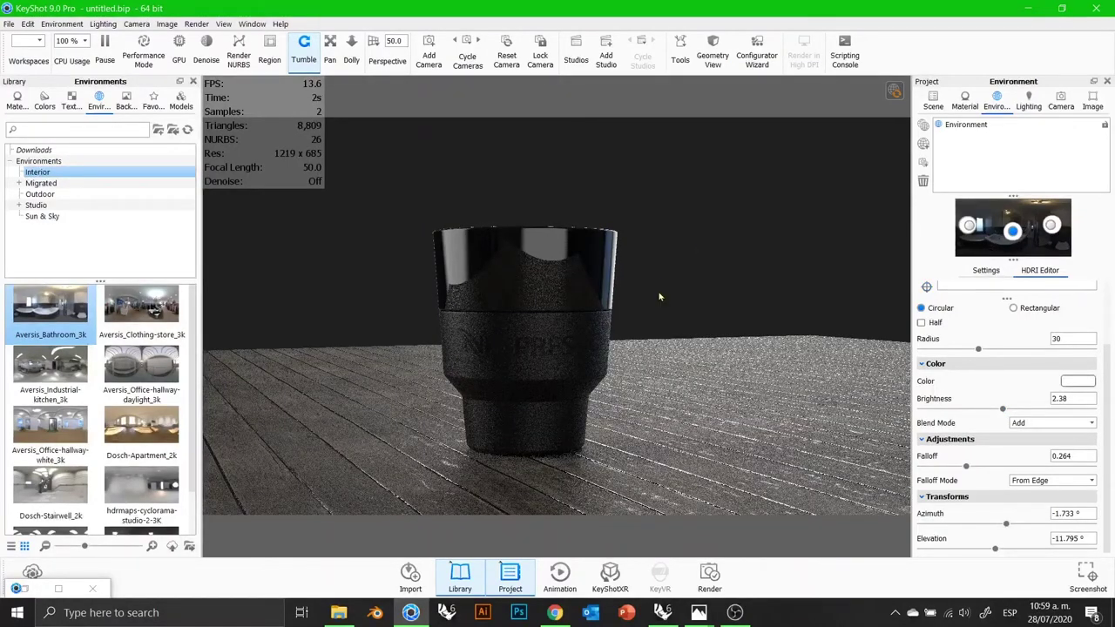
{"action": "mouse_move", "coordinate": [706, 265]}
{"action": "left_mouse_down"}
{"action": "mouse_move", "coordinate": [683, 303]}
{"action": "mouse_move", "coordinate": [683, 331]}
{"action": "mouse_move", "coordinate": [682, 253]}
{"action": "mouse_move", "coordinate": [698, 269]}
{"action": "left_mouse_up"}
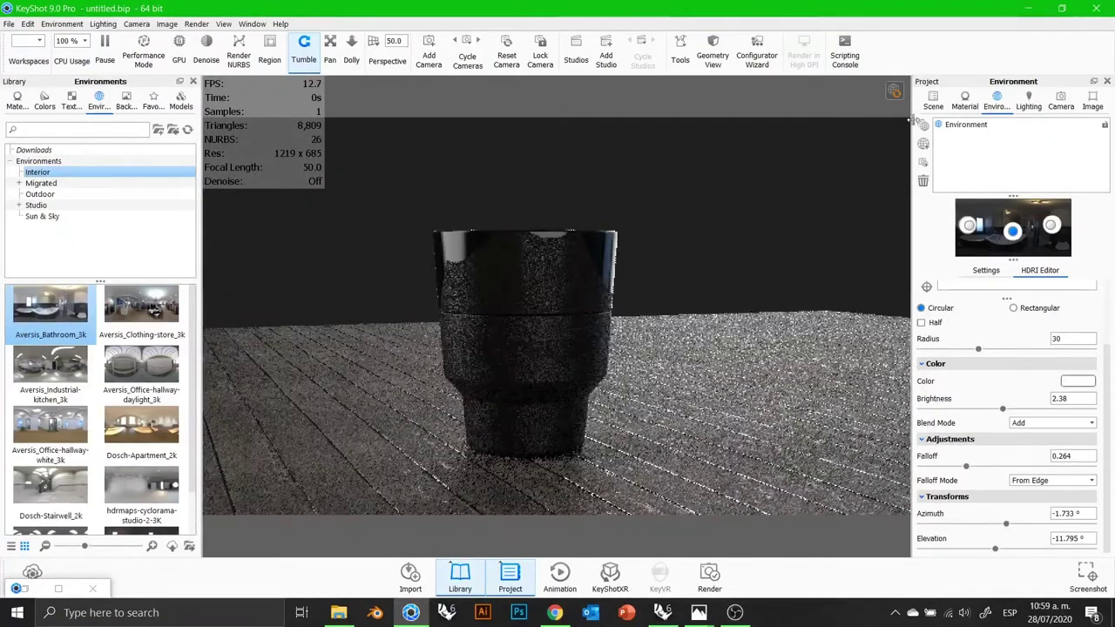
Step: Duplicate the Coffe Cup model group in the scene tree
{"action": "left_click", "coordinate": [933, 102]}
{"action": "left_click", "coordinate": [937, 160]}
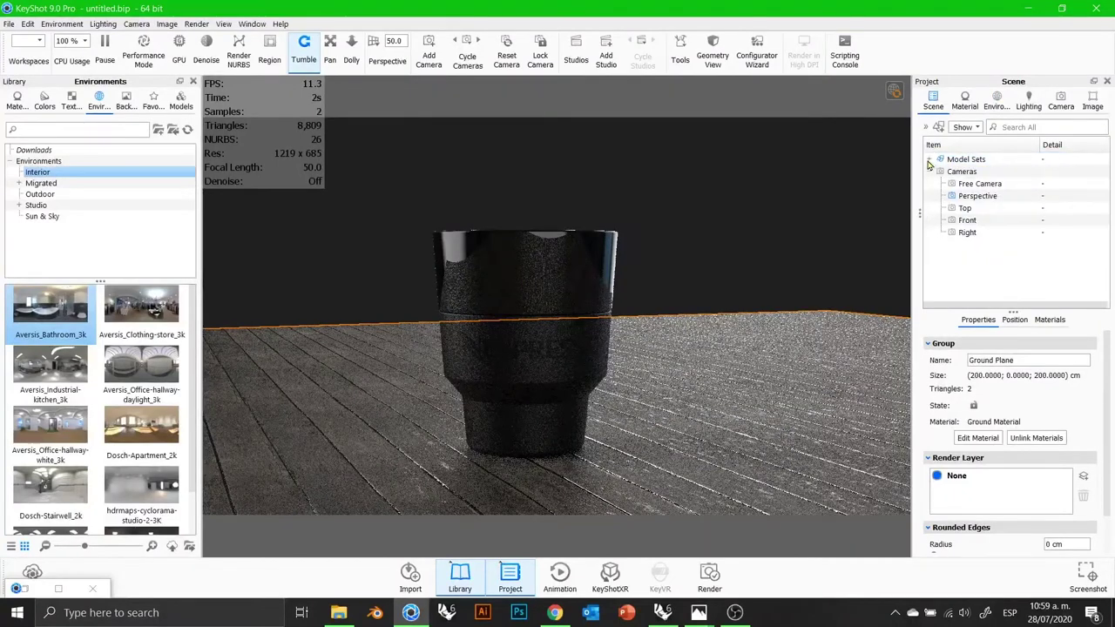
{"action": "left_click", "coordinate": [951, 164]}
{"action": "left_click", "coordinate": [940, 159]}
{"action": "left_click", "coordinate": [940, 172]}
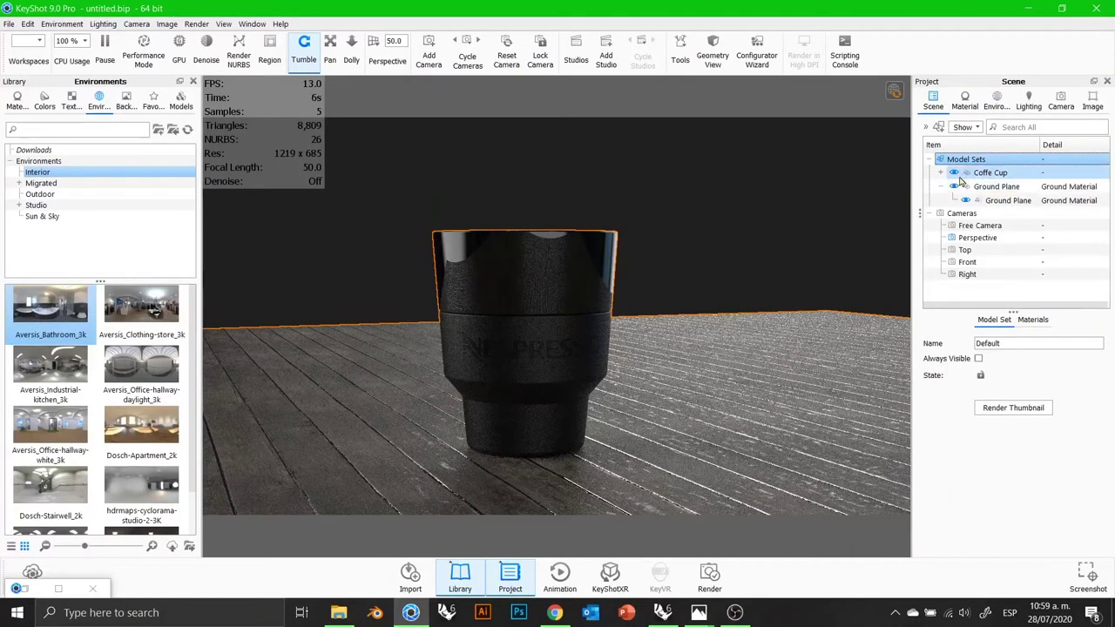
{"action": "left_click", "coordinate": [941, 186]}
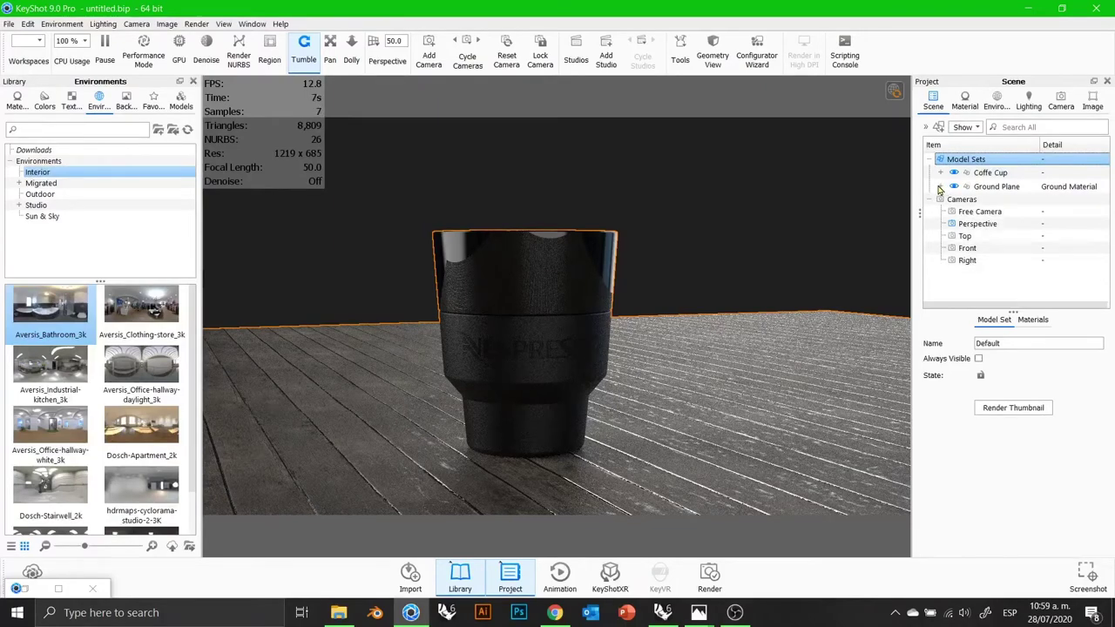
{"action": "left_click", "coordinate": [997, 174]}
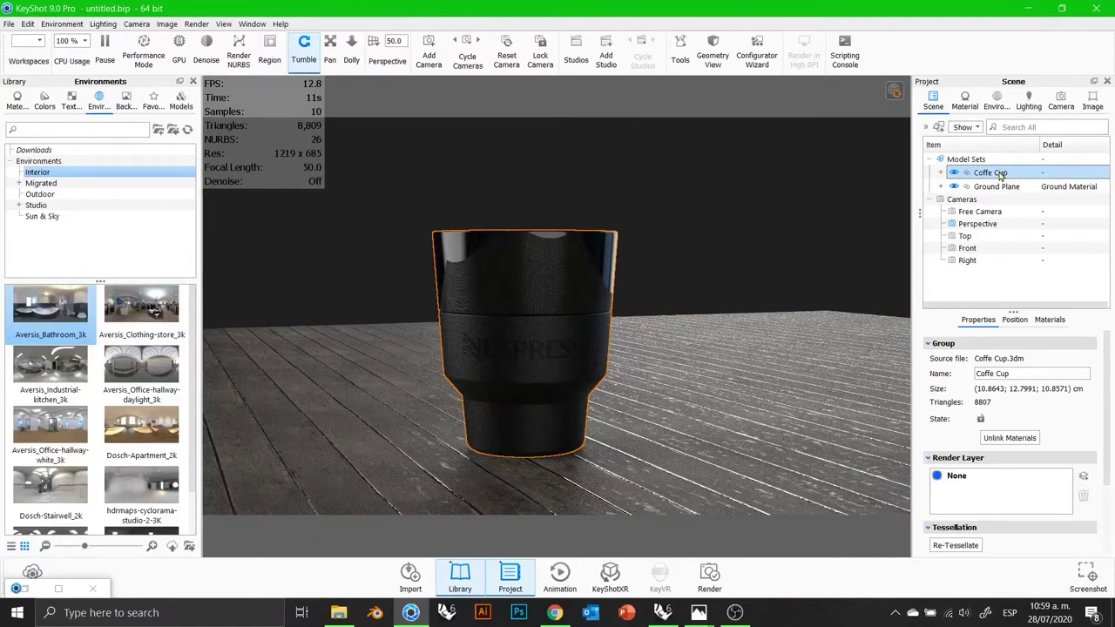
{"action": "right_click", "coordinate": [1002, 175]}
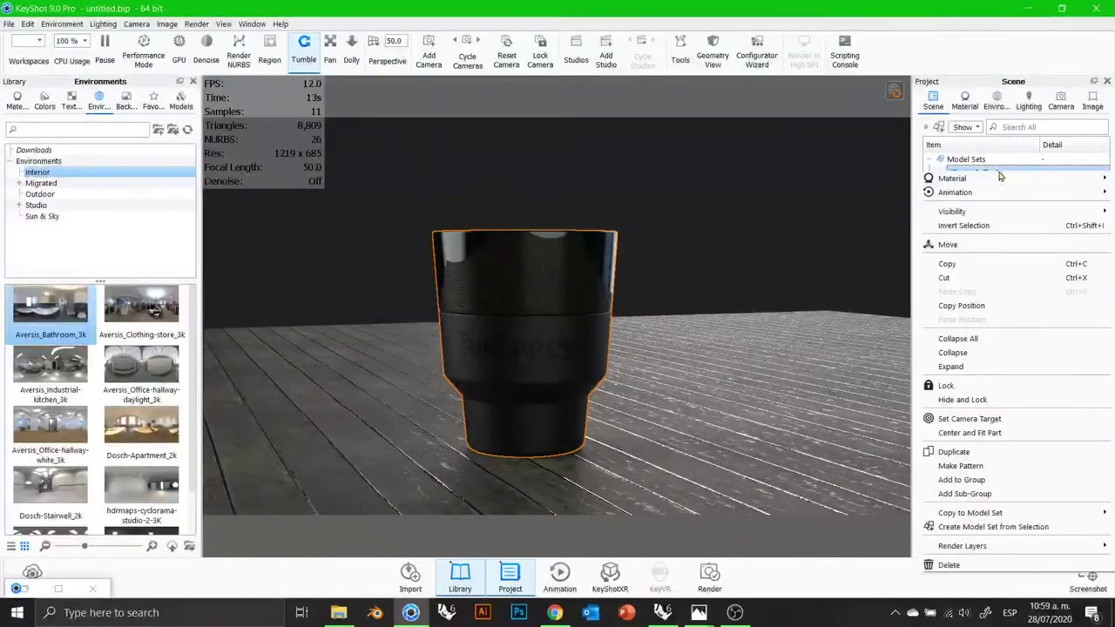
{"action": "left_click", "coordinate": [985, 455]}
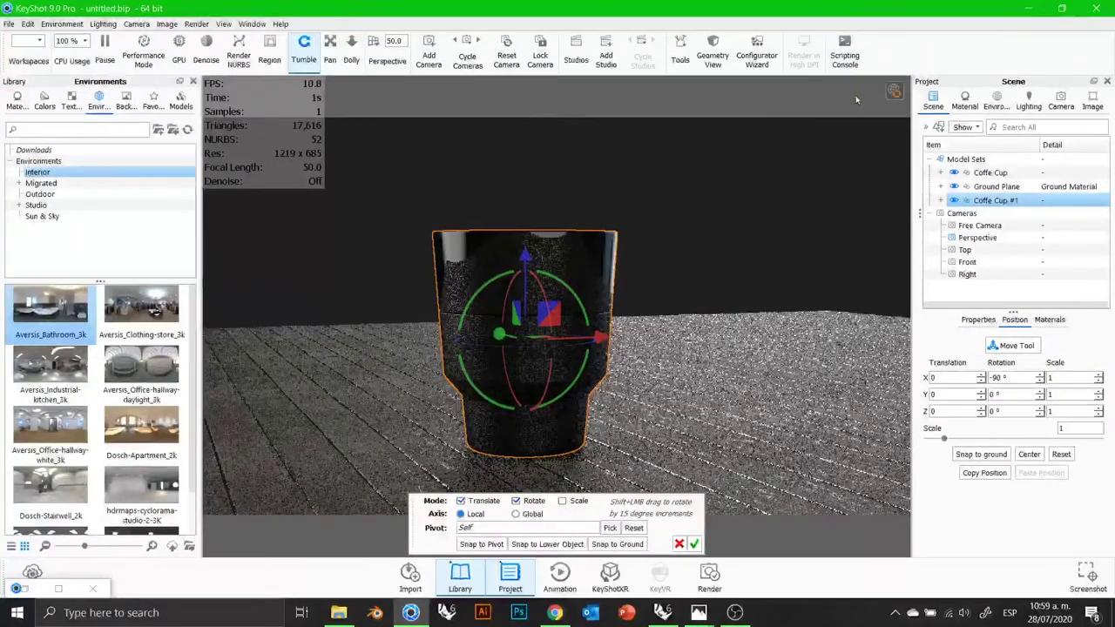
Step: Using the Top camera, move the duplicate cup diagonally behind the original to about X -8.29 and Z -11.14
{"action": "left_click", "coordinate": [1064, 102]}
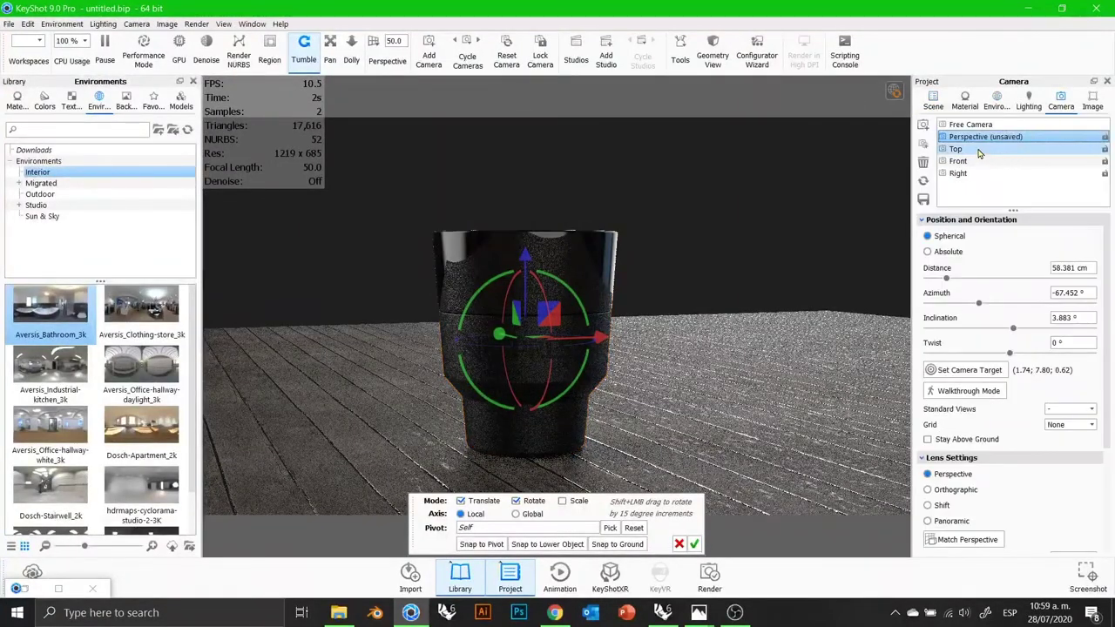
{"action": "left_click", "coordinate": [978, 150]}
{"action": "left_click_drag", "start_coordinate": [573, 248], "coordinate": [578, 92]}
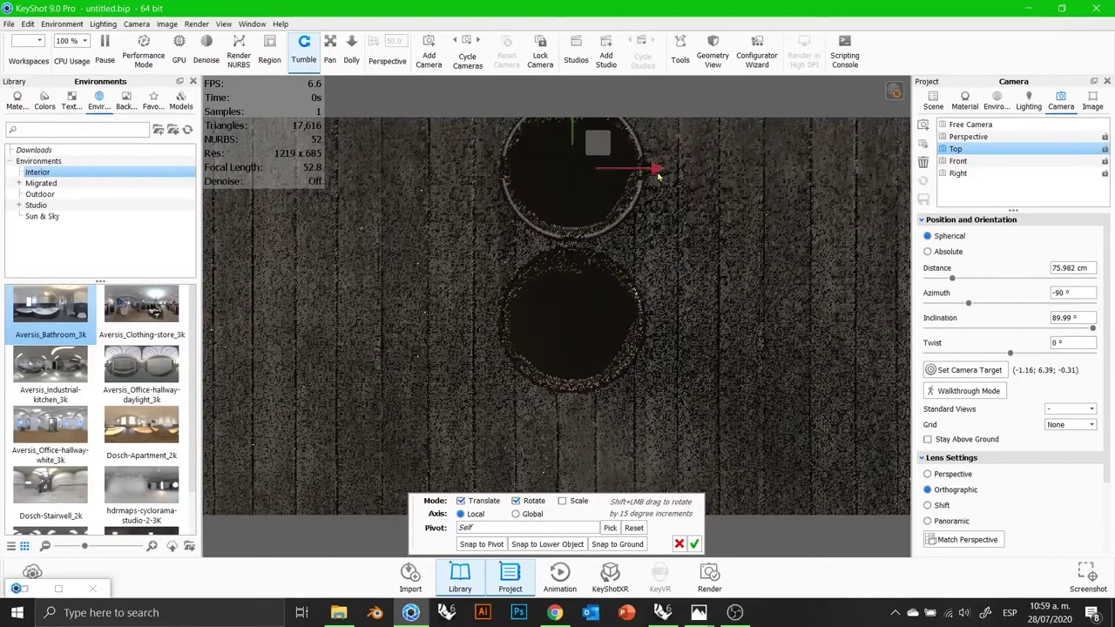
{"action": "left_click_drag", "start_coordinate": [652, 171], "coordinate": [545, 175]}
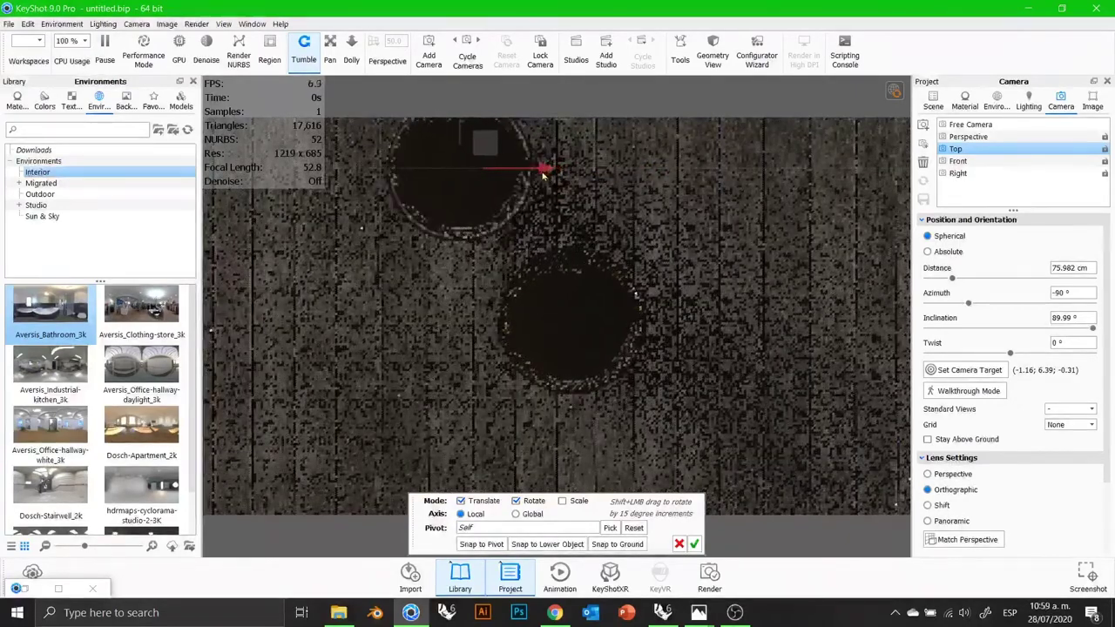
{"action": "left_click", "coordinate": [697, 545]}
Step: Return to the Perspective camera and shift the duplicate cup along X to about -5.93, partly behind the original cup
{"action": "left_click", "coordinate": [967, 136]}
{"action": "left_click_drag", "start_coordinate": [853, 282], "coordinate": [779, 304]}
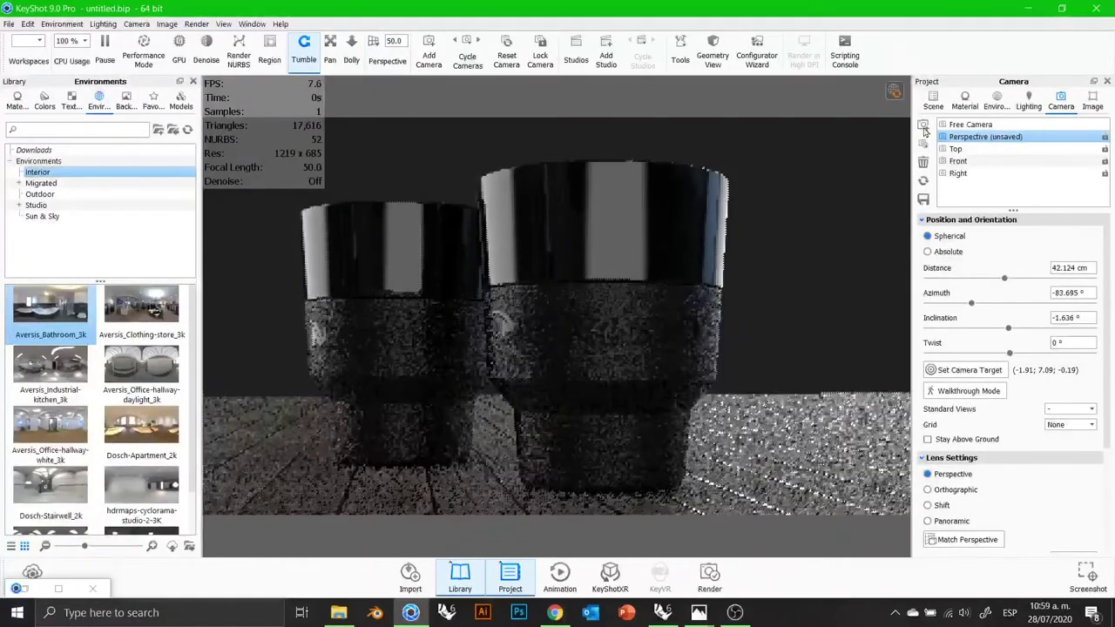
{"action": "left_click", "coordinate": [933, 100]}
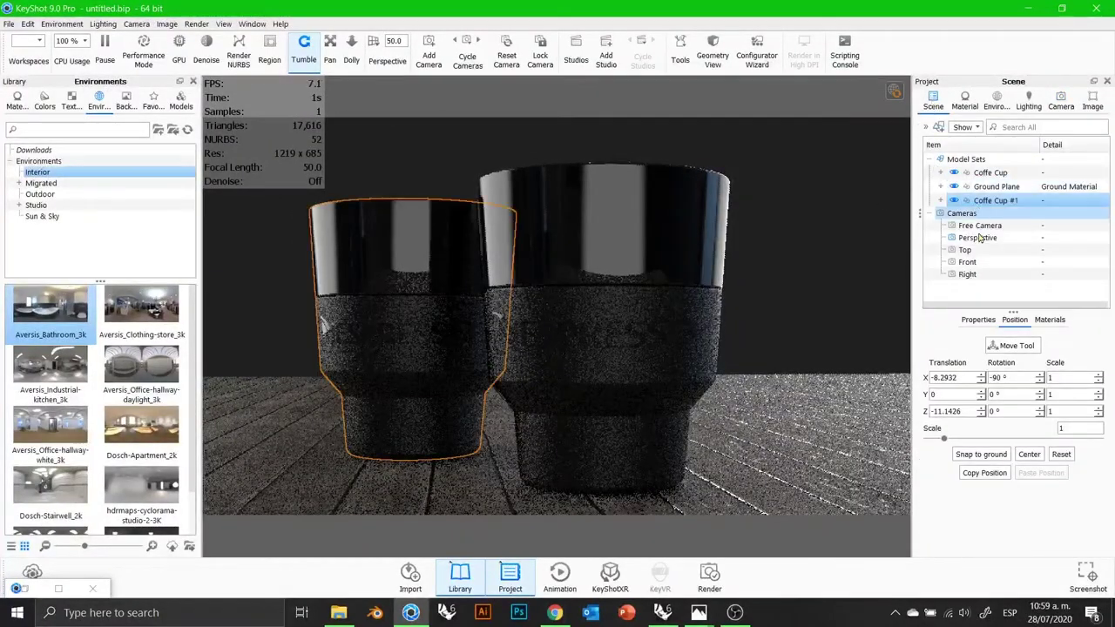
{"action": "left_click", "coordinate": [1010, 346]}
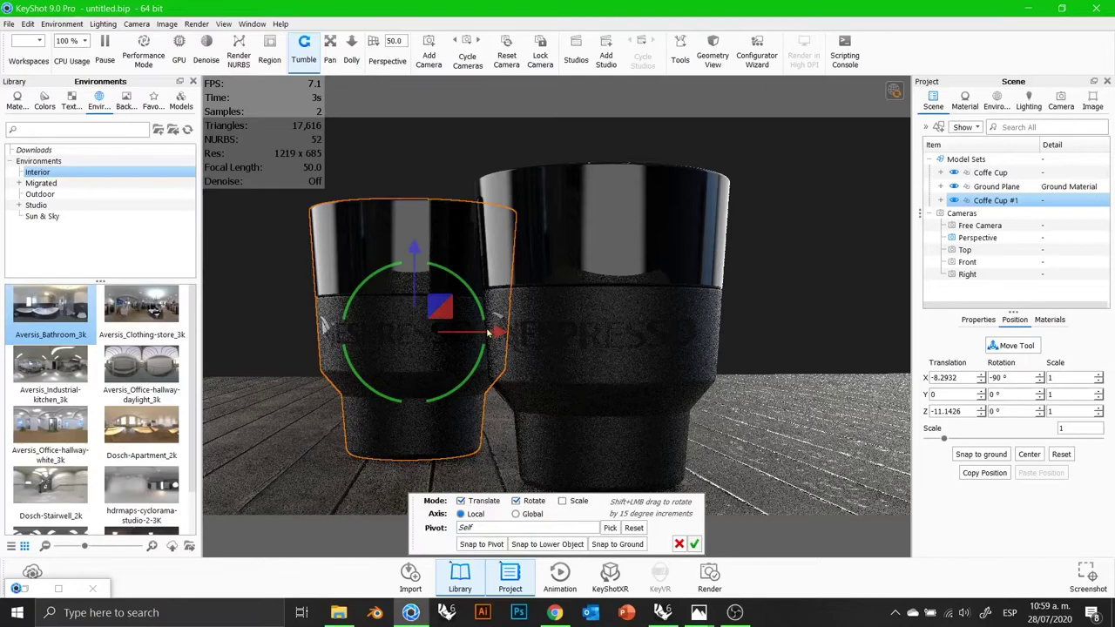
{"action": "left_click_drag", "start_coordinate": [488, 332], "coordinate": [531, 337]}
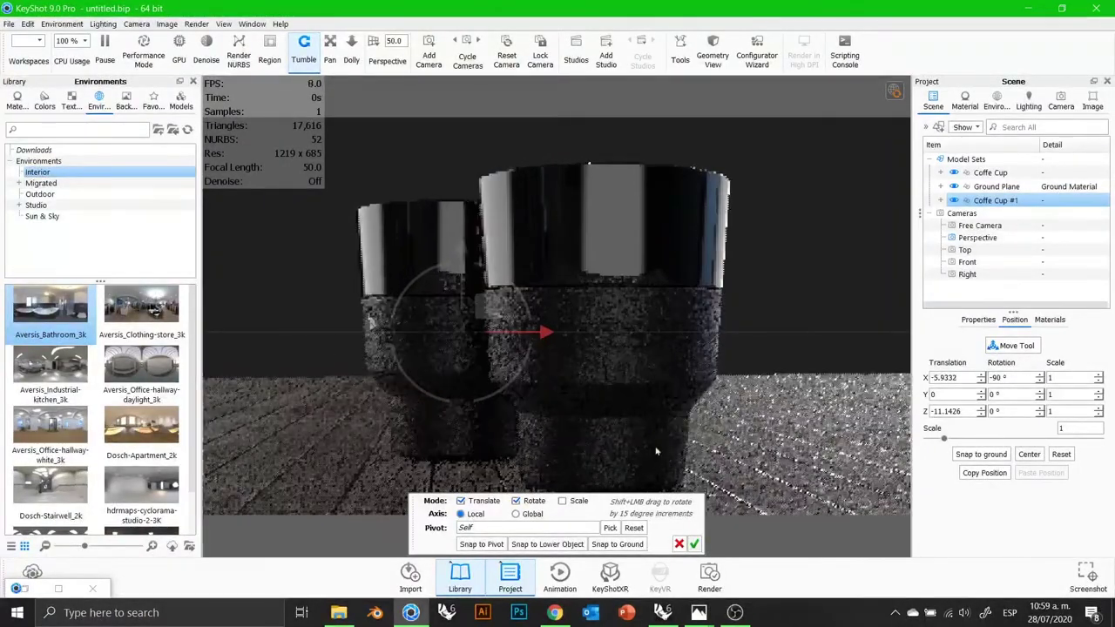
{"action": "left_click", "coordinate": [694, 544]}
{"action": "scroll", "coordinate": [725, 186], "scroll_direction": "up", "scroll_amount": 3}
{"action": "scroll", "coordinate": [717, 197], "scroll_direction": "down", "scroll_amount": 6}
{"action": "left_click_drag", "start_coordinate": [691, 188], "coordinate": [625, 306]}
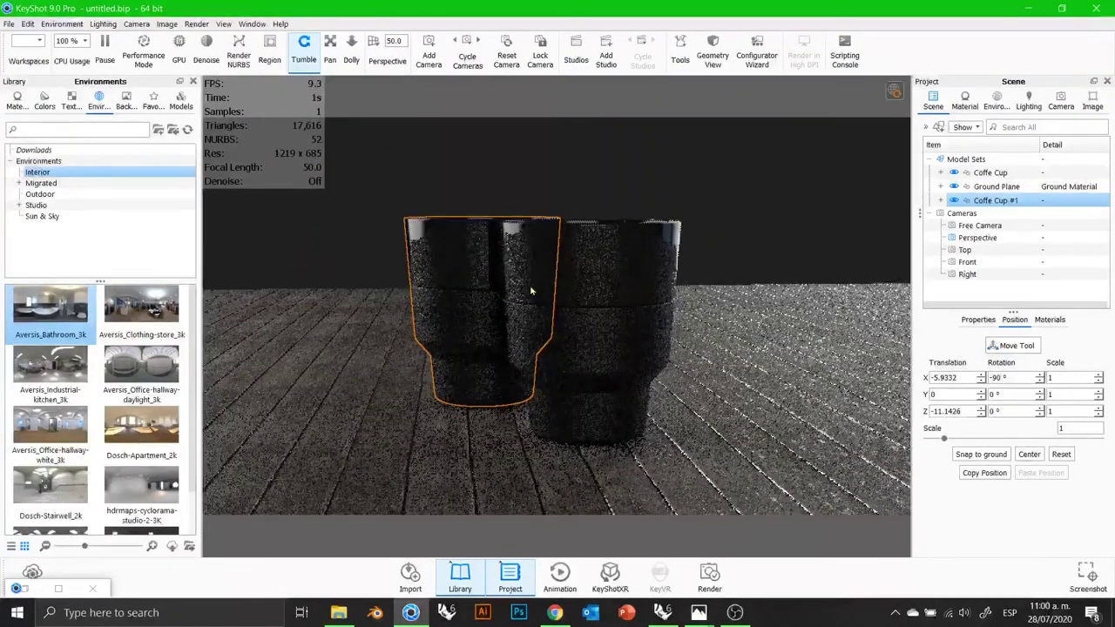
{"action": "scroll", "coordinate": [530, 290], "scroll_direction": "up", "scroll_amount": 2}
{"action": "middle_click_drag", "start_coordinate": [766, 229], "coordinate": [775, 213]}
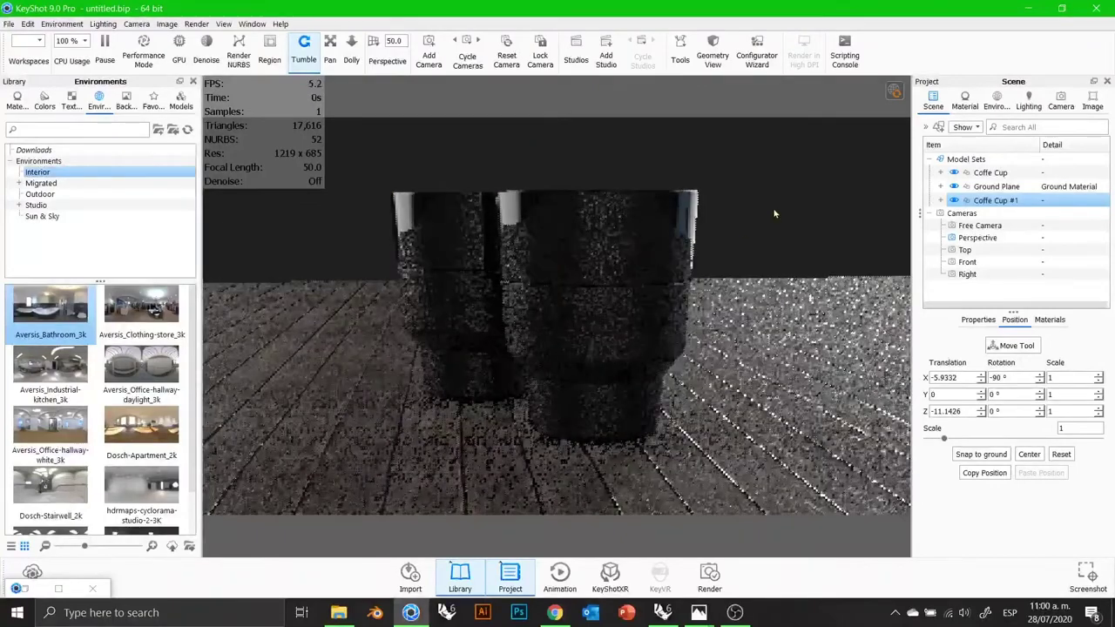
{"action": "left_click_drag", "start_coordinate": [773, 213], "coordinate": [763, 216]}
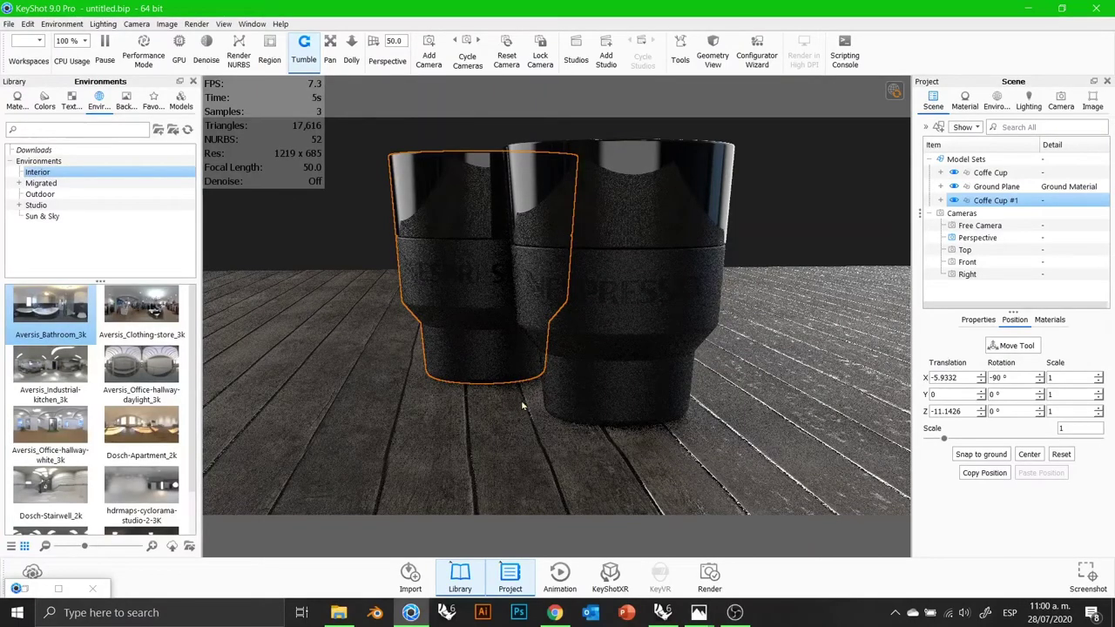
Step: Add a sphere primitive and raise it high above the cups to a Y translation of about 72.26
{"action": "left_click", "coordinate": [27, 25]}
{"action": "mouse_move", "coordinate": [52, 71]}
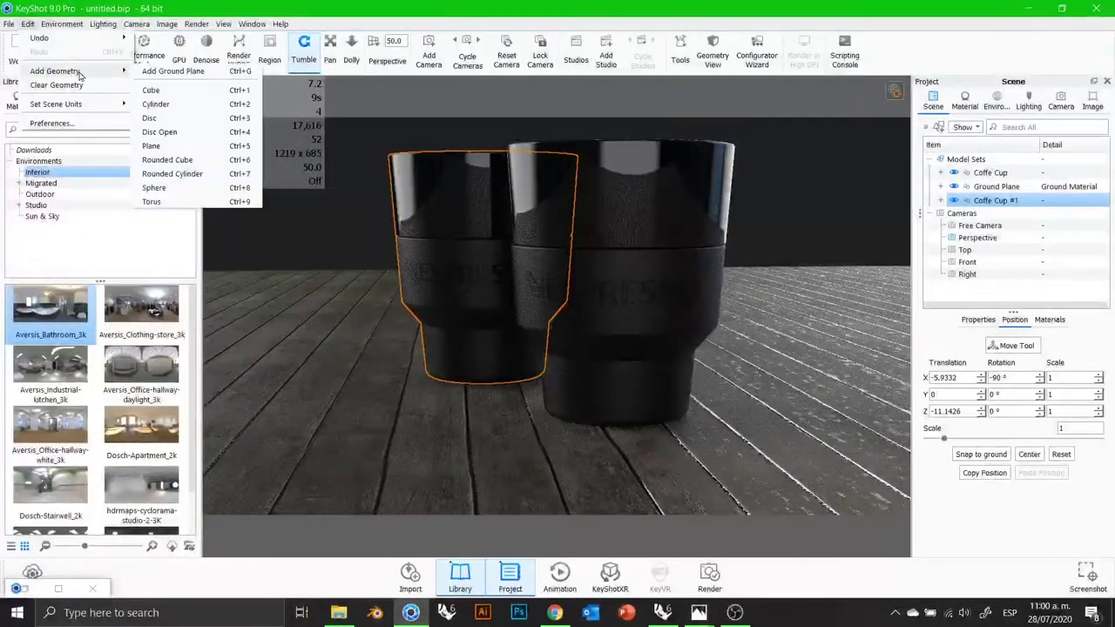
{"action": "left_click", "coordinate": [165, 188]}
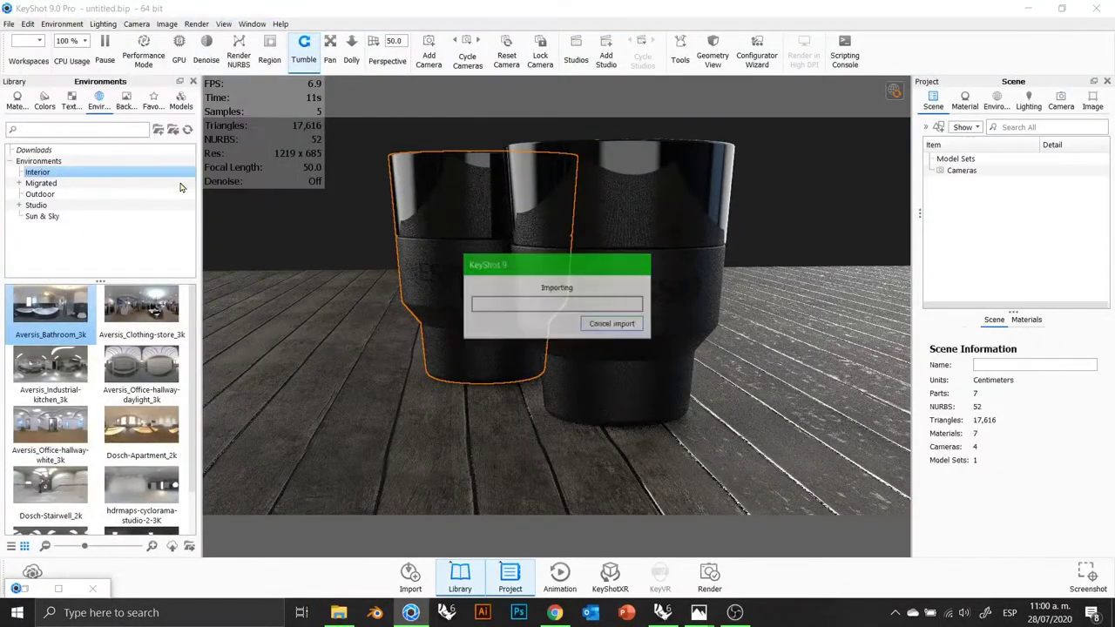
{"action": "scroll", "coordinate": [540, 444], "scroll_direction": "down", "scroll_amount": 5}
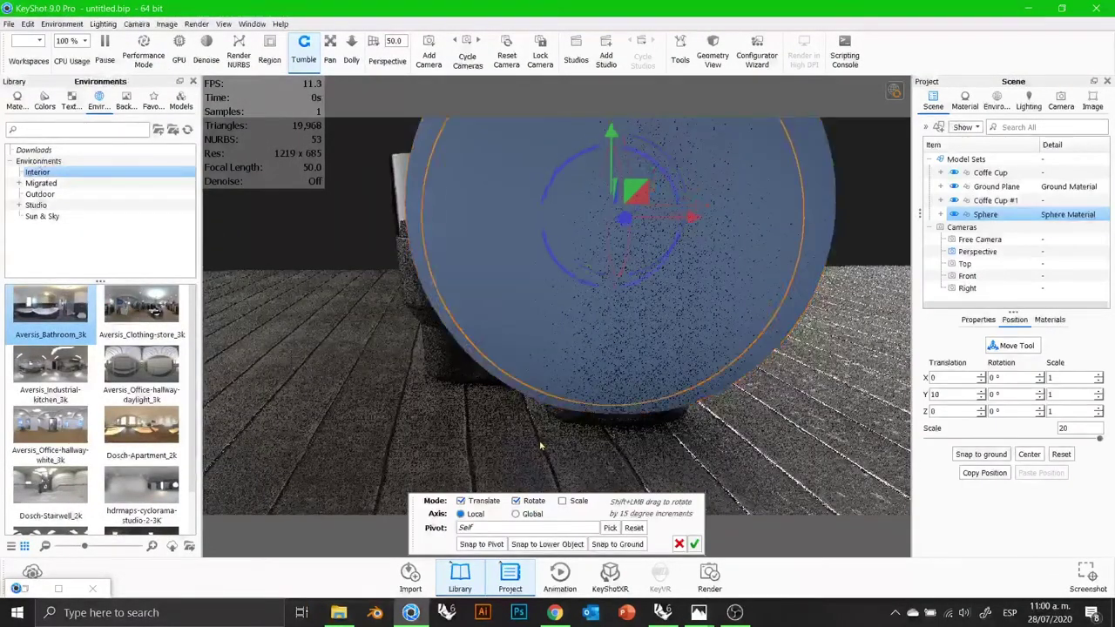
{"action": "scroll", "coordinate": [534, 445], "scroll_direction": "down", "scroll_amount": 3}
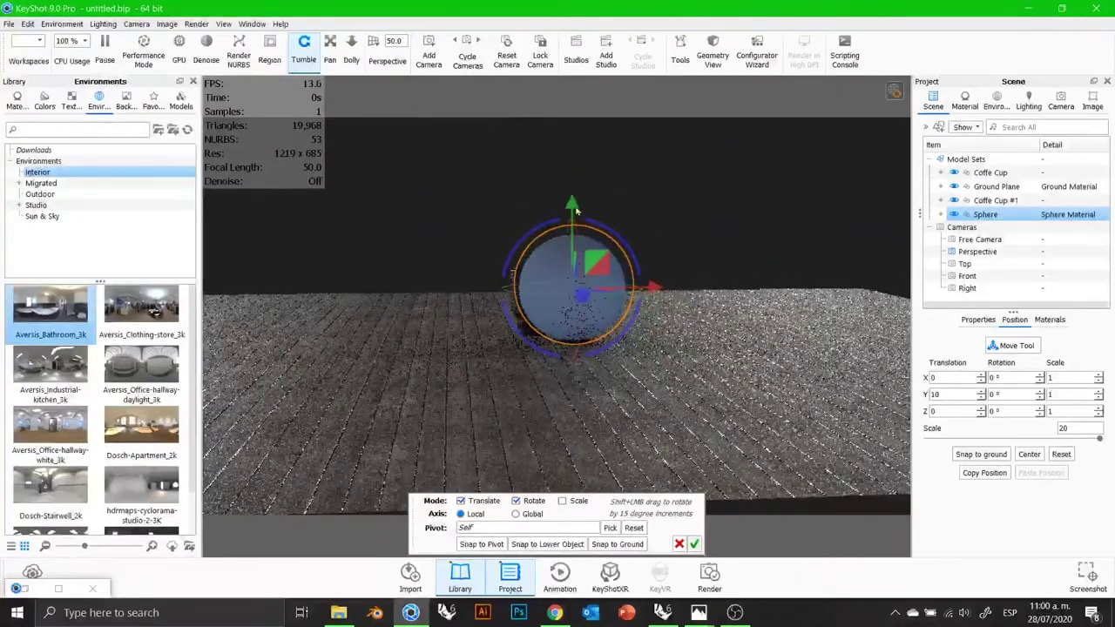
{"action": "left_click_drag", "start_coordinate": [577, 103], "coordinate": [580, 99]}
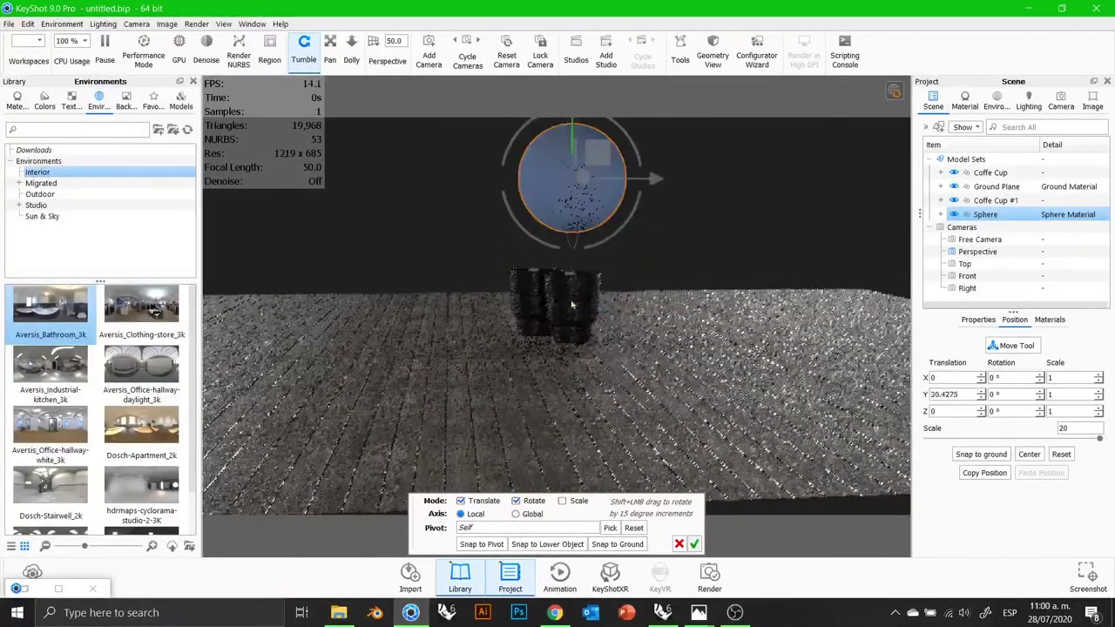
{"action": "scroll", "coordinate": [674, 222], "scroll_direction": "down", "scroll_amount": 4}
{"action": "left_click_drag", "start_coordinate": [661, 368], "coordinate": [649, 436]}
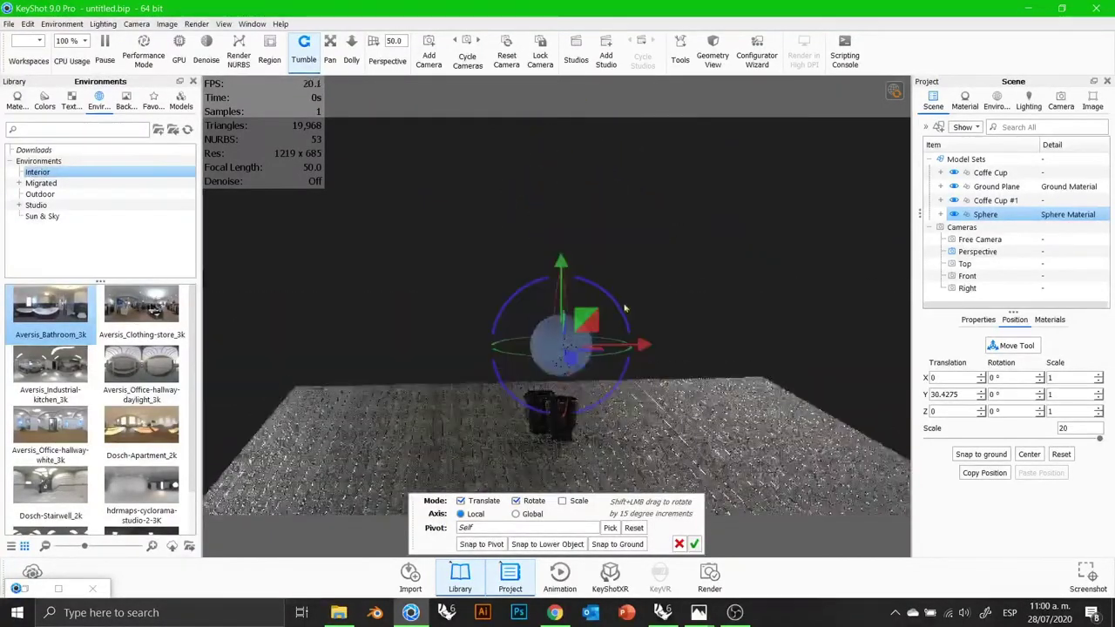
{"action": "left_click_drag", "start_coordinate": [559, 269], "coordinate": [558, 172]}
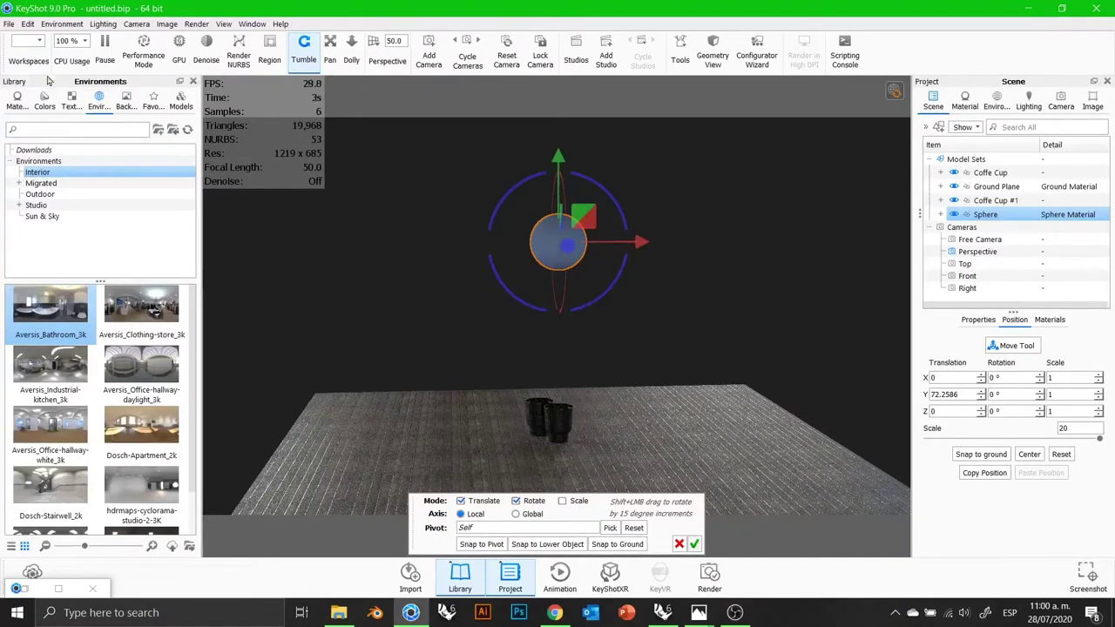
Step: Apply a basic 60-degree spotlight material from the Light materials to the sphere above the cups
{"action": "left_click", "coordinate": [16, 108]}
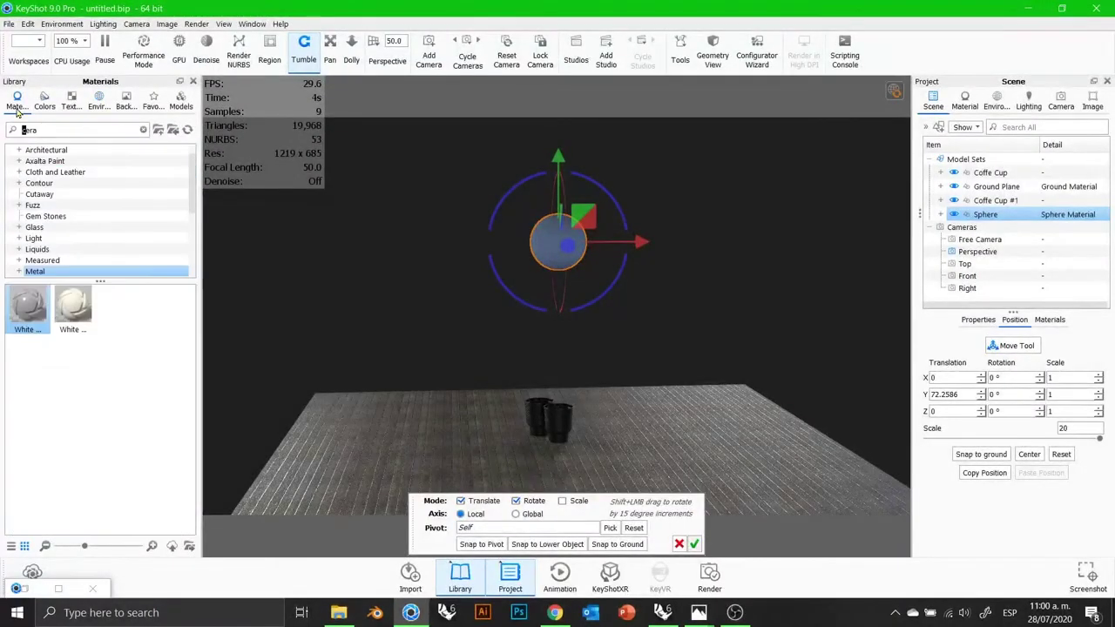
{"action": "left_click", "coordinate": [50, 240]}
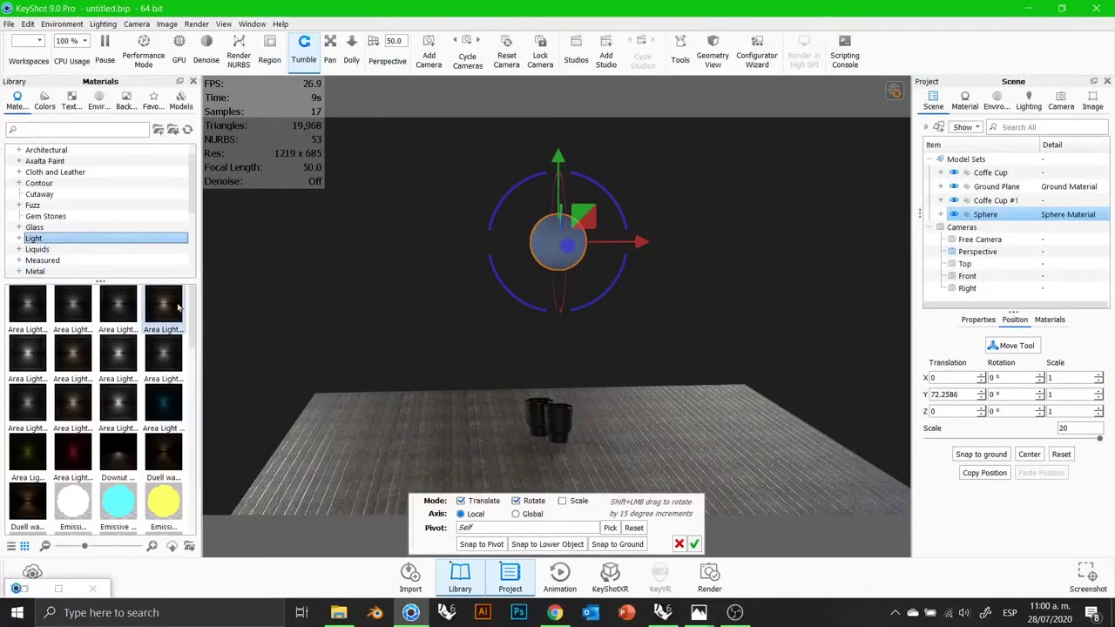
{"action": "left_click", "coordinate": [19, 240]}
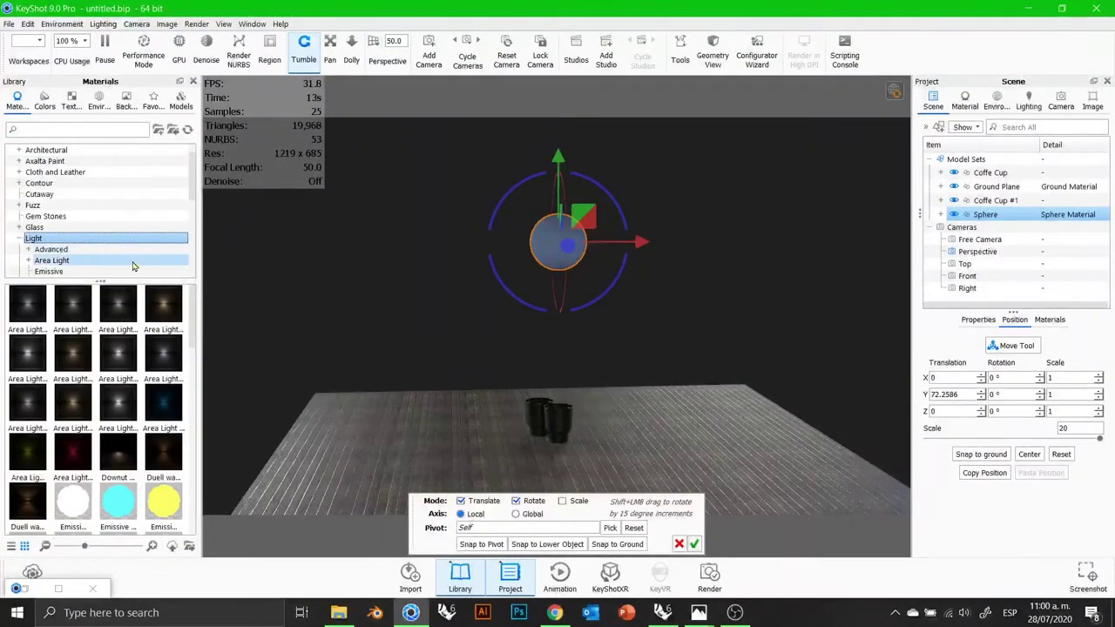
{"action": "left_click_drag", "start_coordinate": [193, 191], "coordinate": [193, 221]}
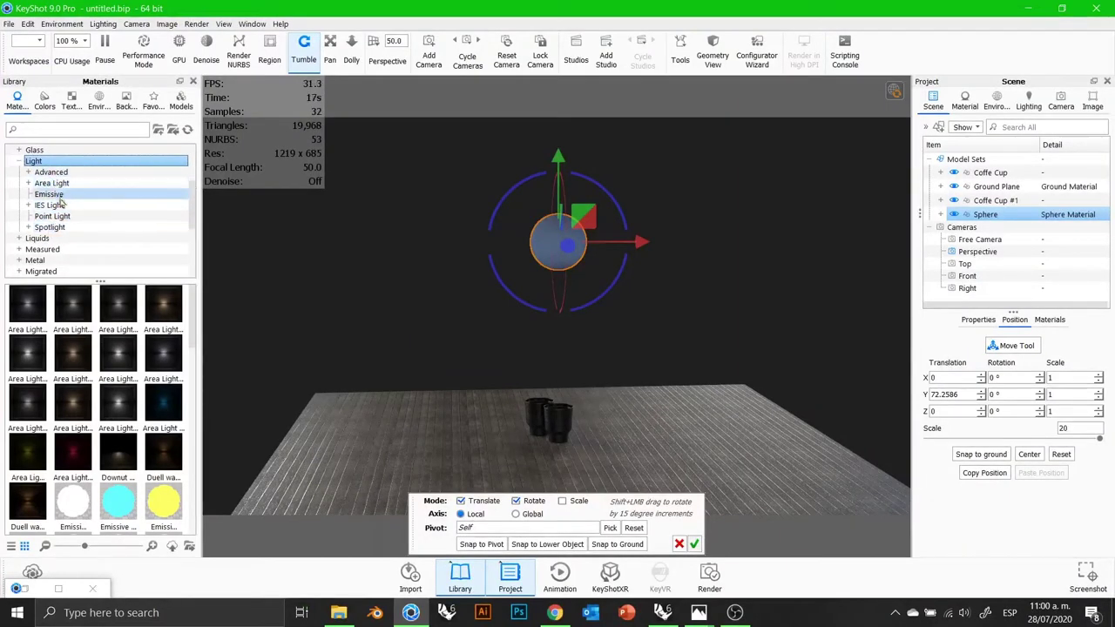
{"action": "left_click", "coordinate": [30, 228]}
{"action": "left_click", "coordinate": [50, 227]}
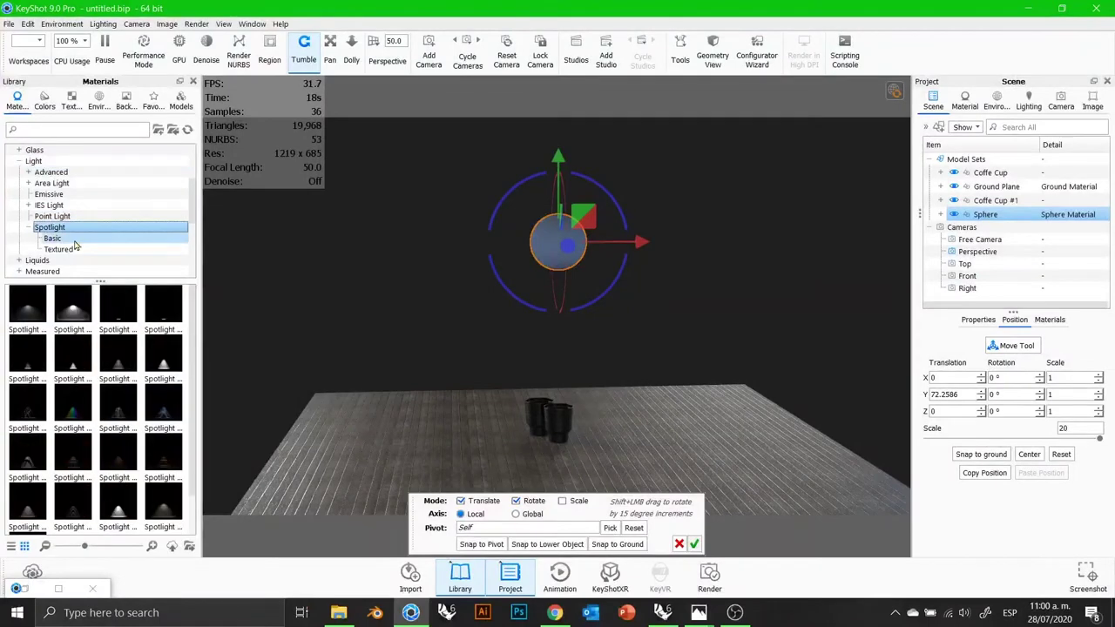
{"action": "left_click", "coordinate": [54, 239]}
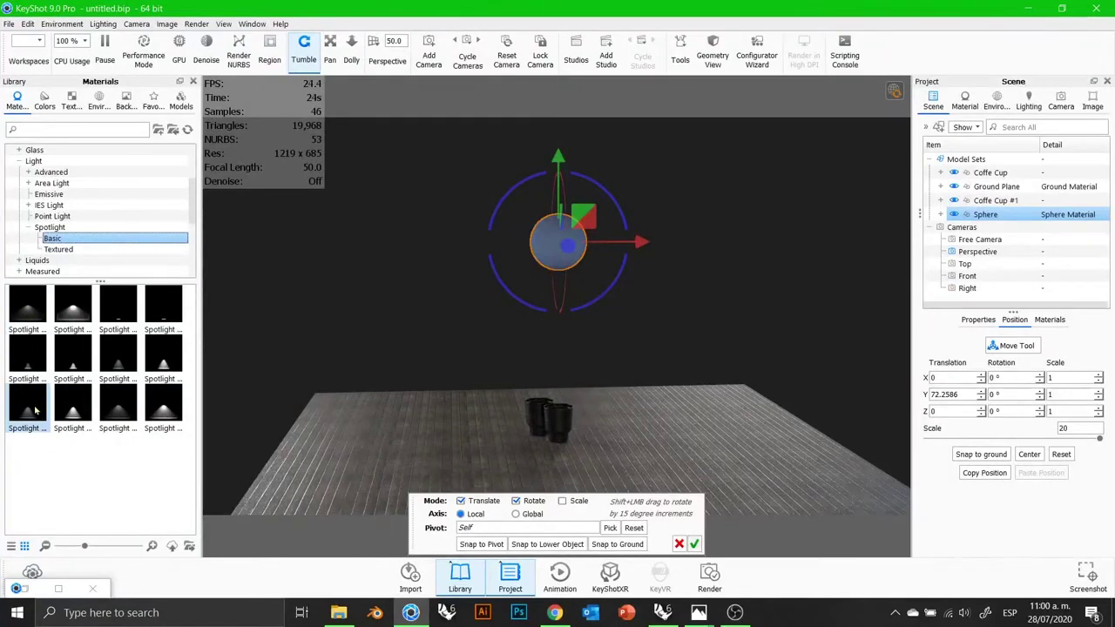
{"action": "left_click_drag", "start_coordinate": [34, 410], "coordinate": [552, 253]}
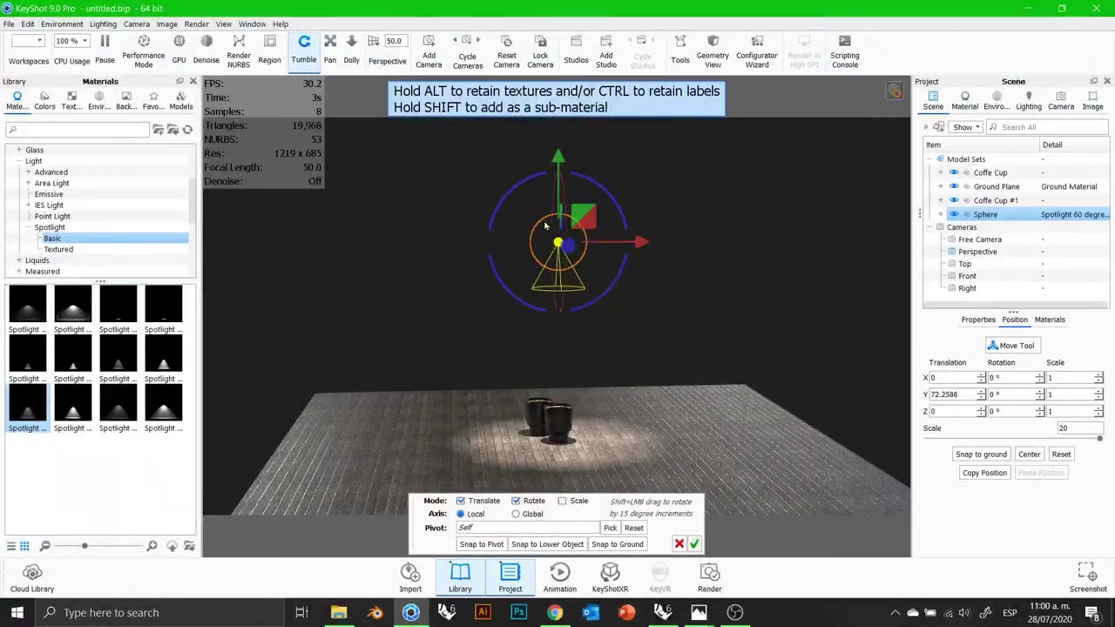
{"action": "scroll", "coordinate": [516, 453], "scroll_direction": "up", "scroll_amount": 3}
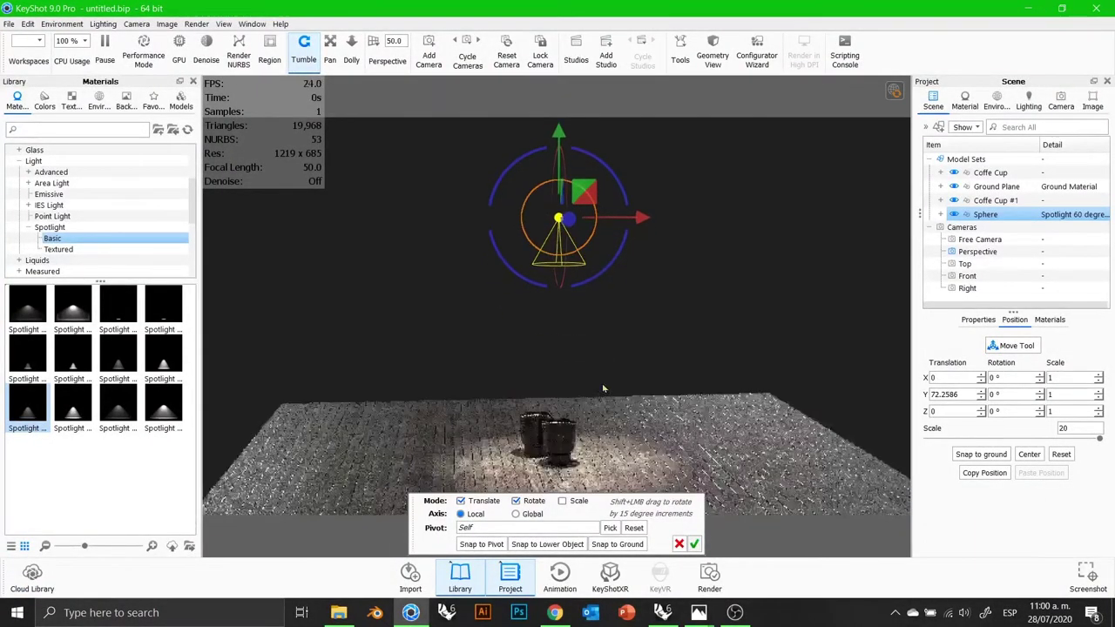
Step: Frame both cups close up from slightly above, at a camera distance of about 74.8 cm and an inclination of about 18.3°
{"action": "left_click_drag", "start_coordinate": [641, 378], "coordinate": [580, 413]}
{"action": "left_click_drag", "start_coordinate": [581, 316], "coordinate": [584, 362]}
{"action": "scroll", "coordinate": [547, 394], "scroll_direction": "down", "scroll_amount": 5}
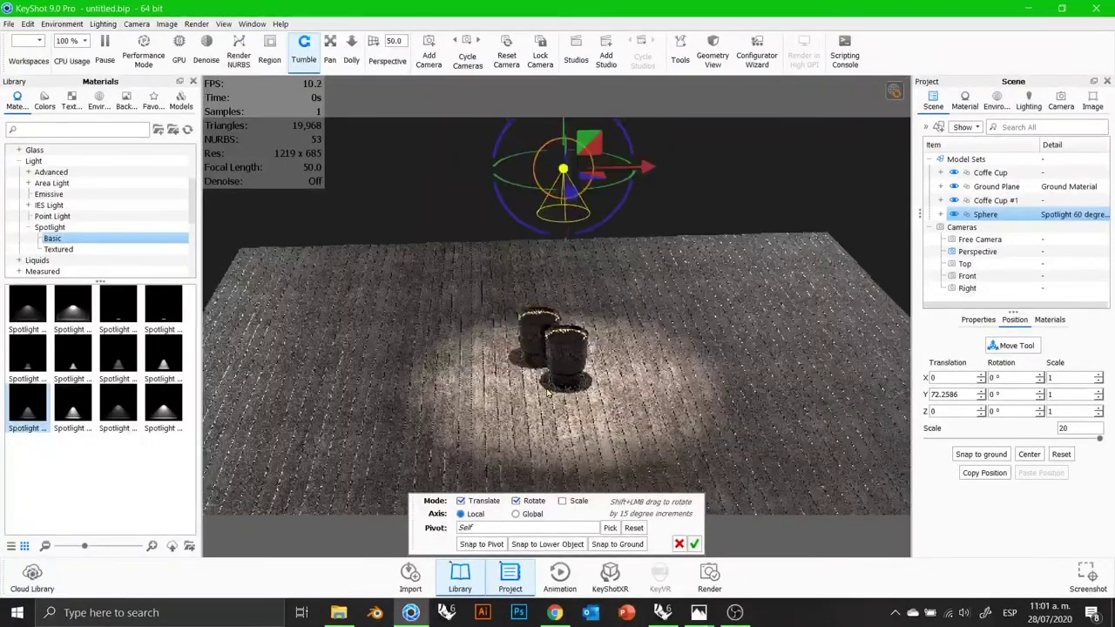
{"action": "scroll", "coordinate": [543, 391], "scroll_direction": "up", "scroll_amount": 10}
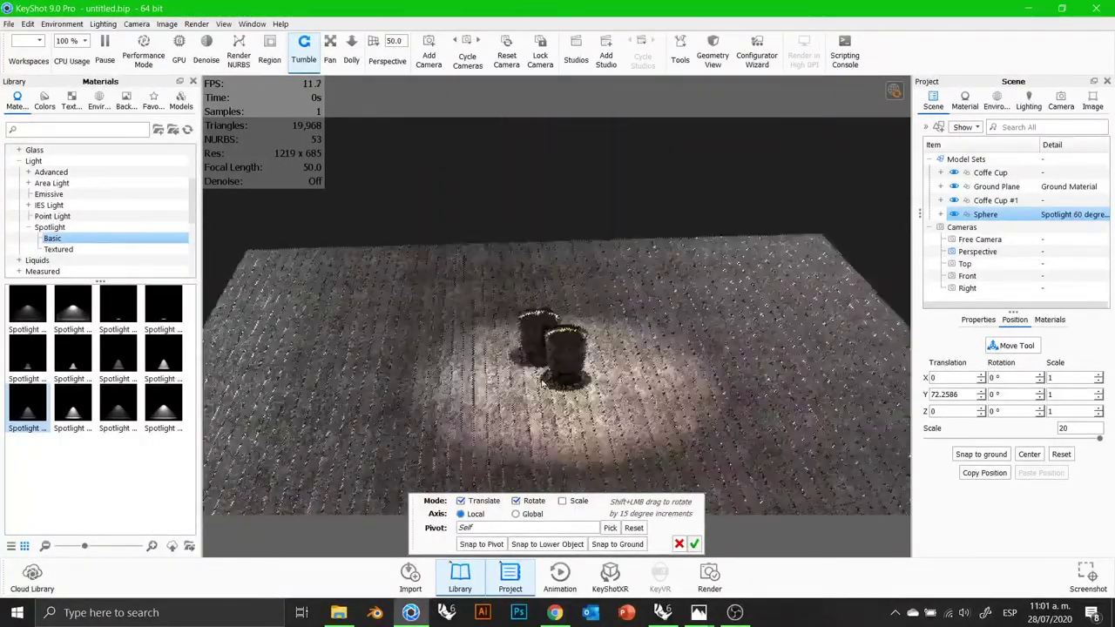
{"action": "left_click_drag", "start_coordinate": [648, 251], "coordinate": [584, 322]}
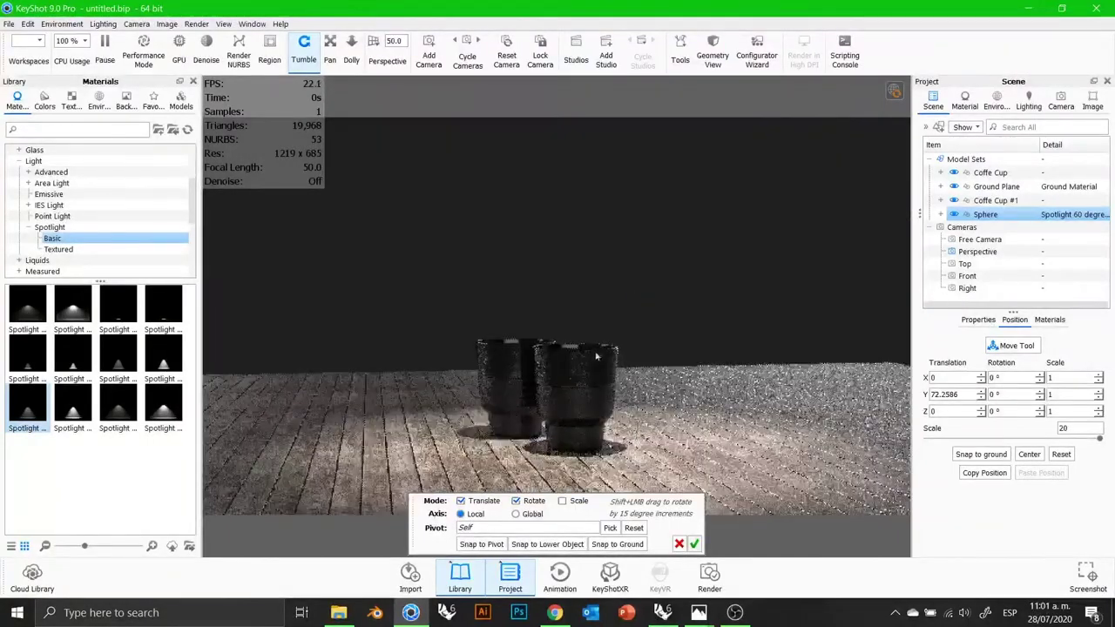
{"action": "scroll", "coordinate": [584, 323], "scroll_direction": "up", "scroll_amount": 3}
{"action": "left_click_drag", "start_coordinate": [589, 223], "coordinate": [586, 266]}
{"action": "left_click_drag", "start_coordinate": [611, 145], "coordinate": [622, 236]}
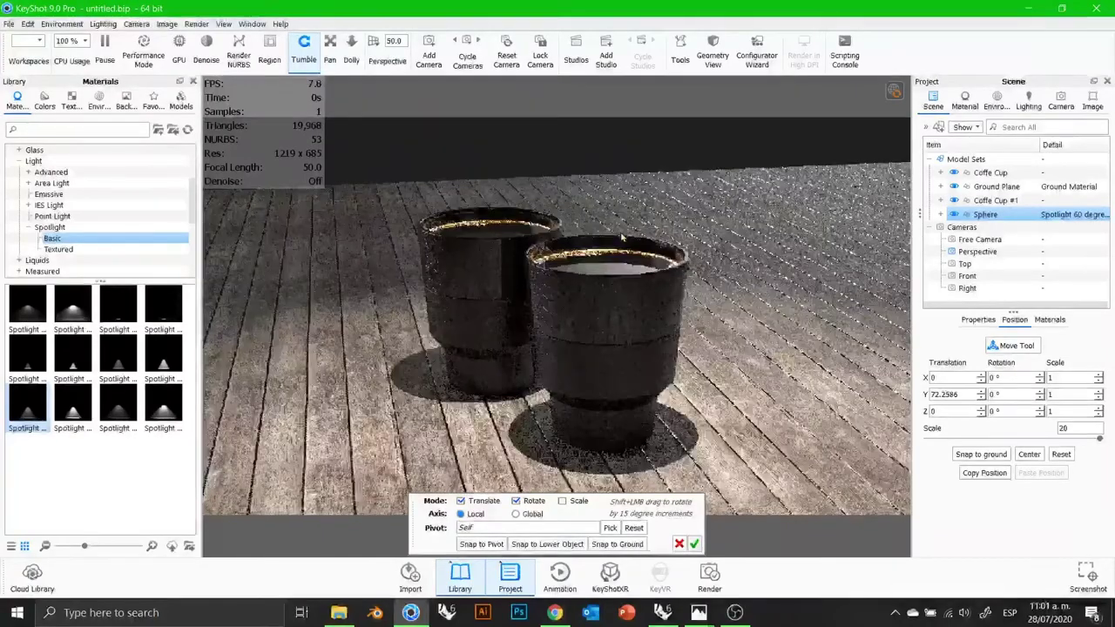
{"action": "left_click_drag", "start_coordinate": [622, 236], "coordinate": [623, 237]}
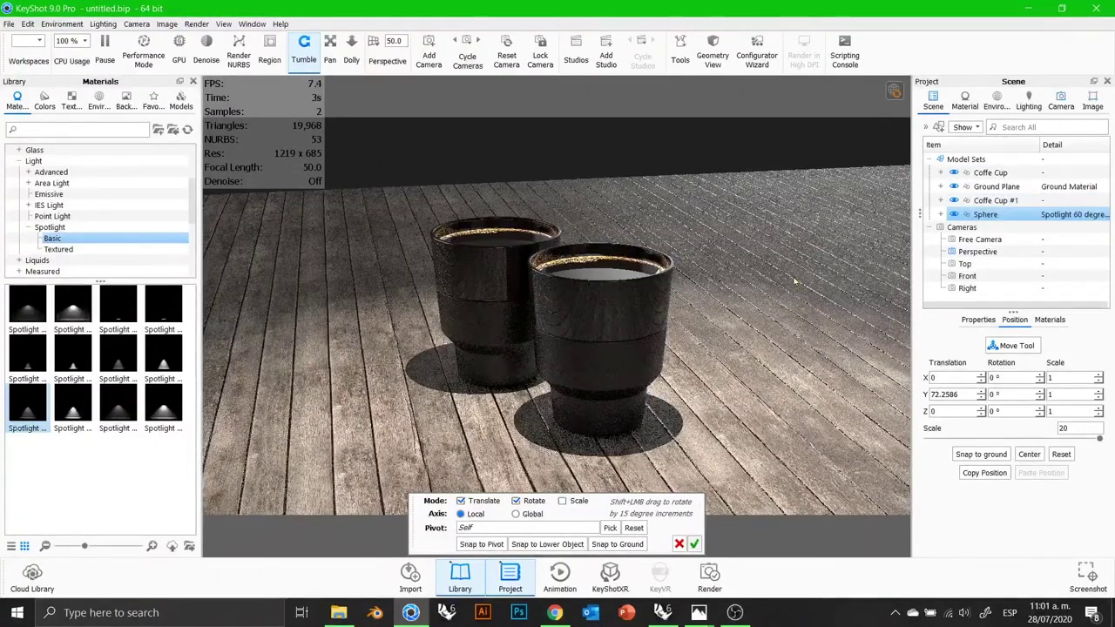
Step: Save the current view as a new camera named Cam1
{"action": "left_click", "coordinate": [1068, 102]}
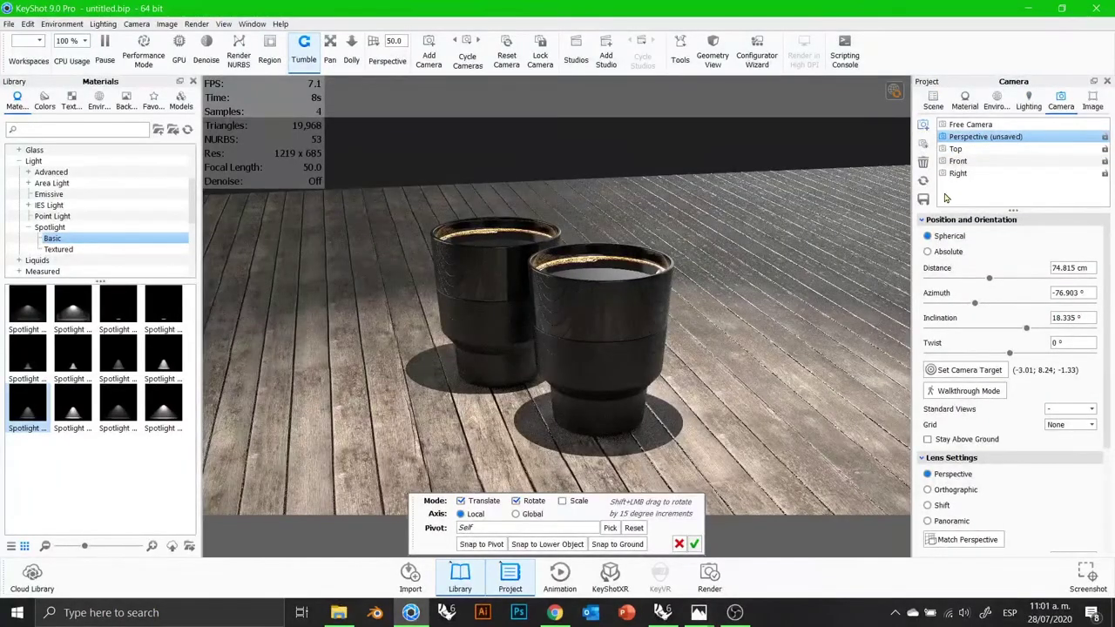
{"action": "double_click", "coordinate": [973, 185]}
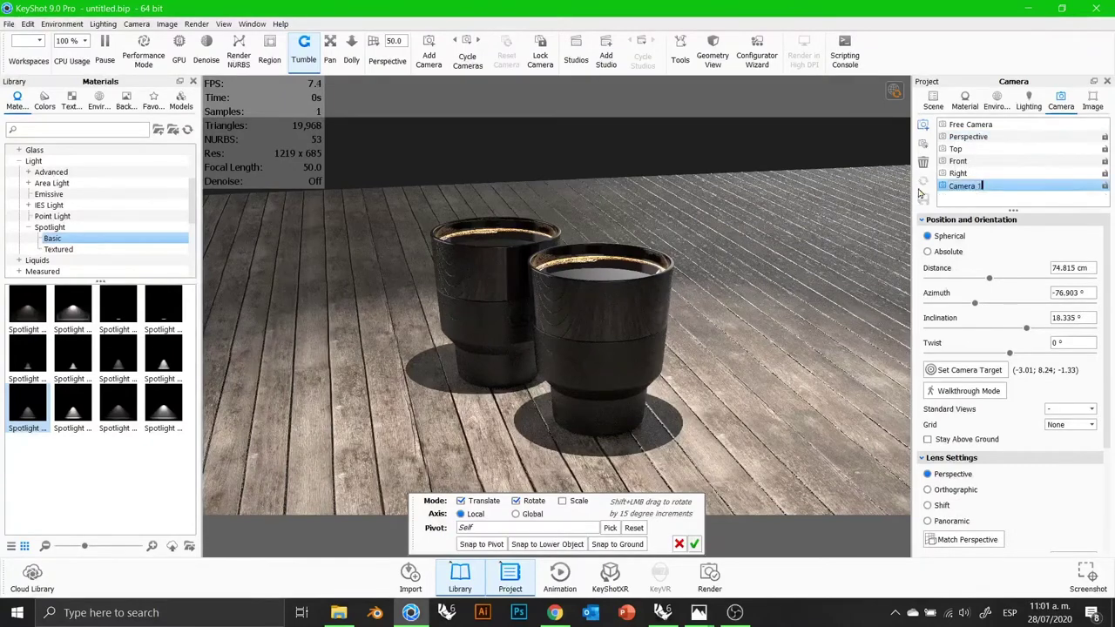
{"action": "type", "text": "Cam"}
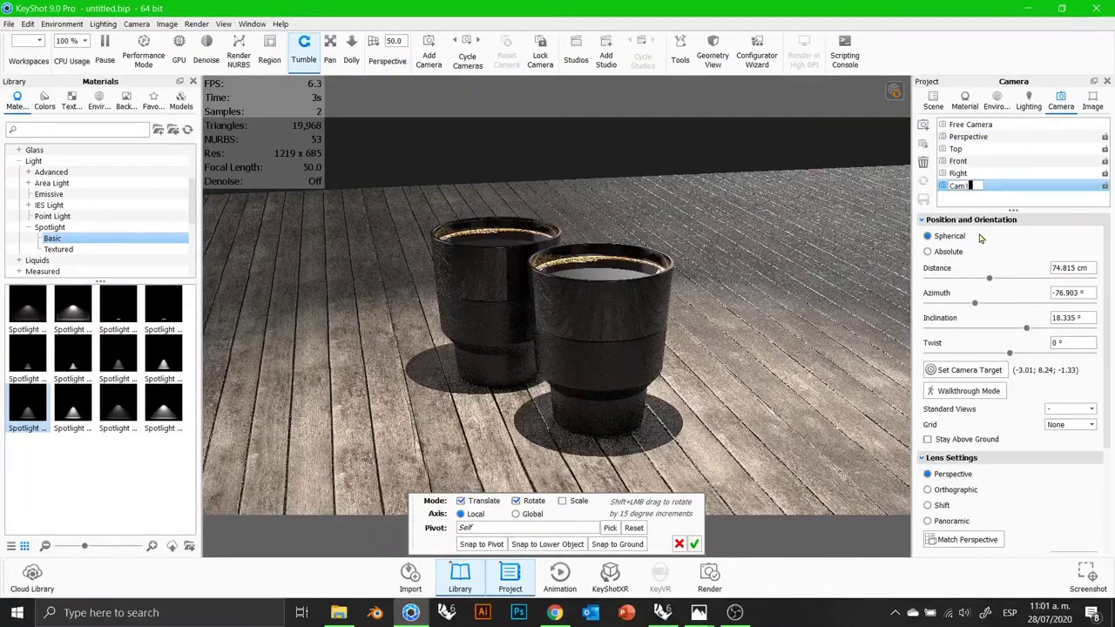
{"action": "type", "text": "1"}
{"action": "key", "text": "Return"}
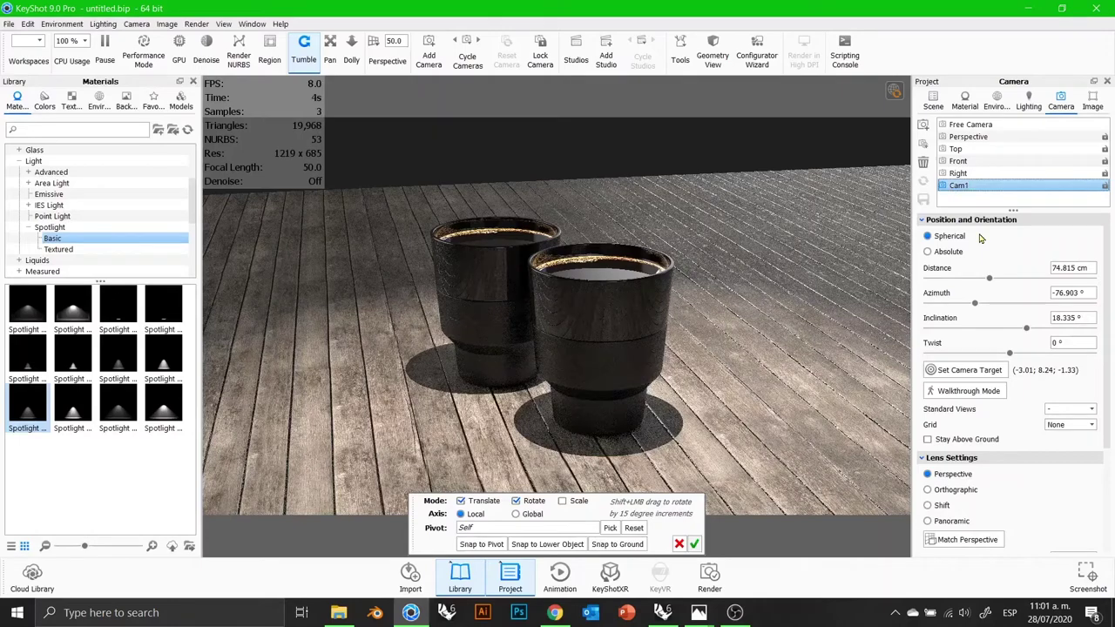
{"action": "left_click", "coordinate": [1105, 186]}
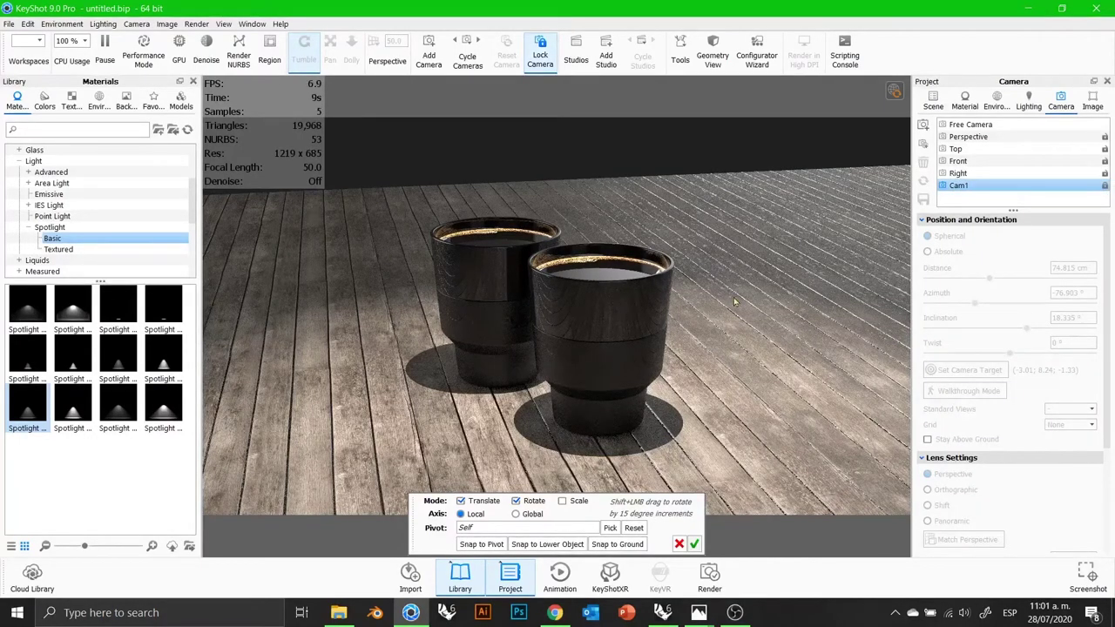
{"action": "left_click", "coordinate": [1104, 185]}
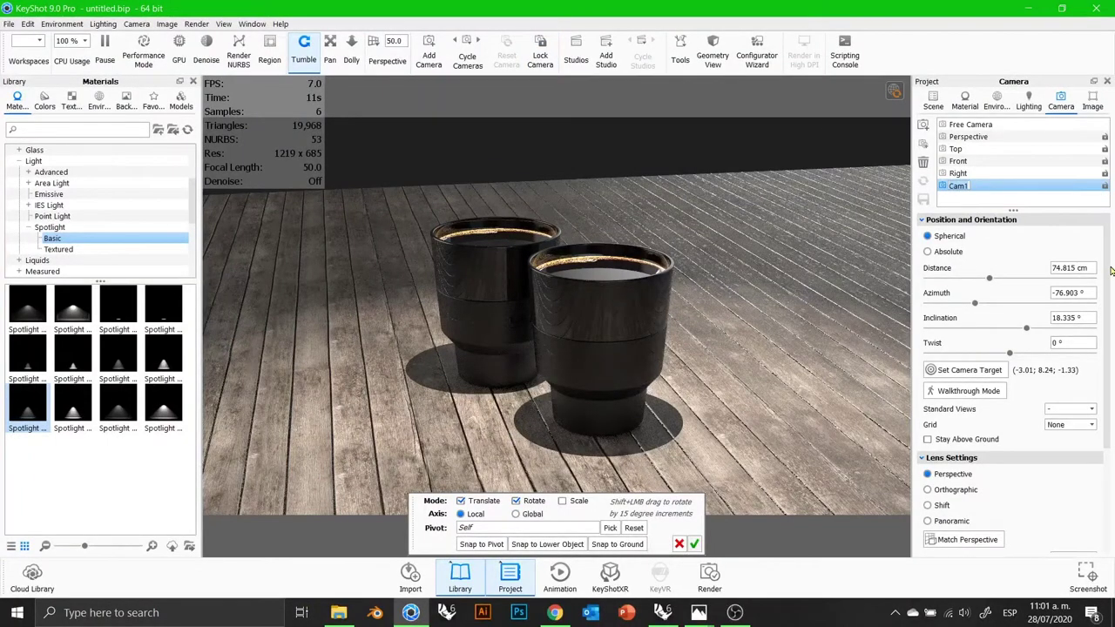
Step: Enable depth of field on Cam1, focused on the front cup at about 69.3 cm, with an F-stop of 5
{"action": "left_click_drag", "start_coordinate": [1109, 307], "coordinate": [1110, 398]}
{"action": "left_click", "coordinate": [922, 489]}
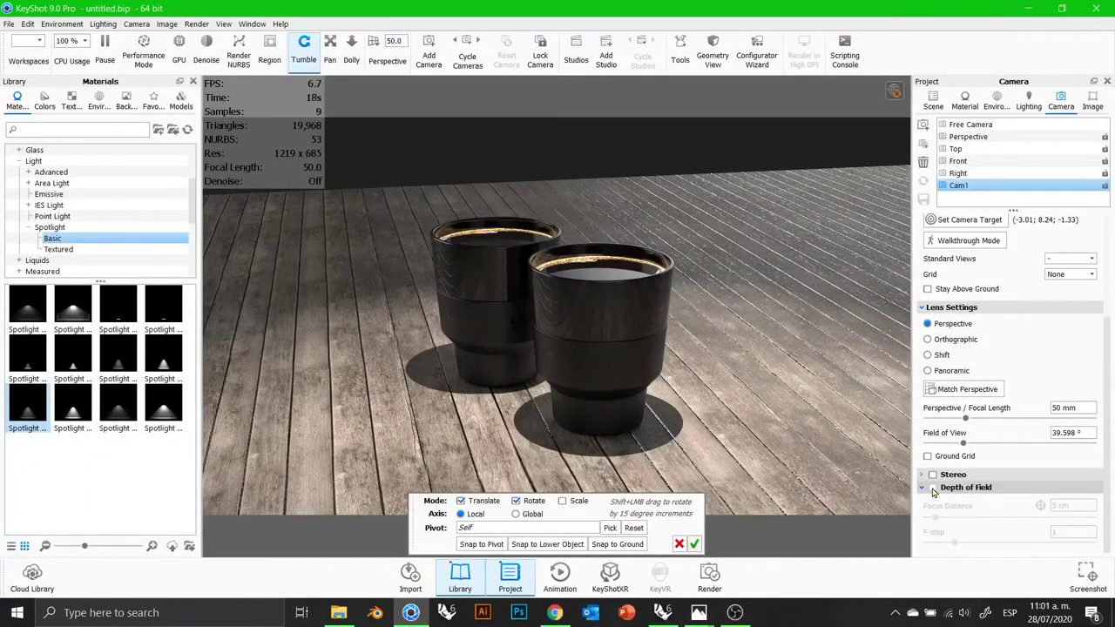
{"action": "left_click", "coordinate": [933, 488]}
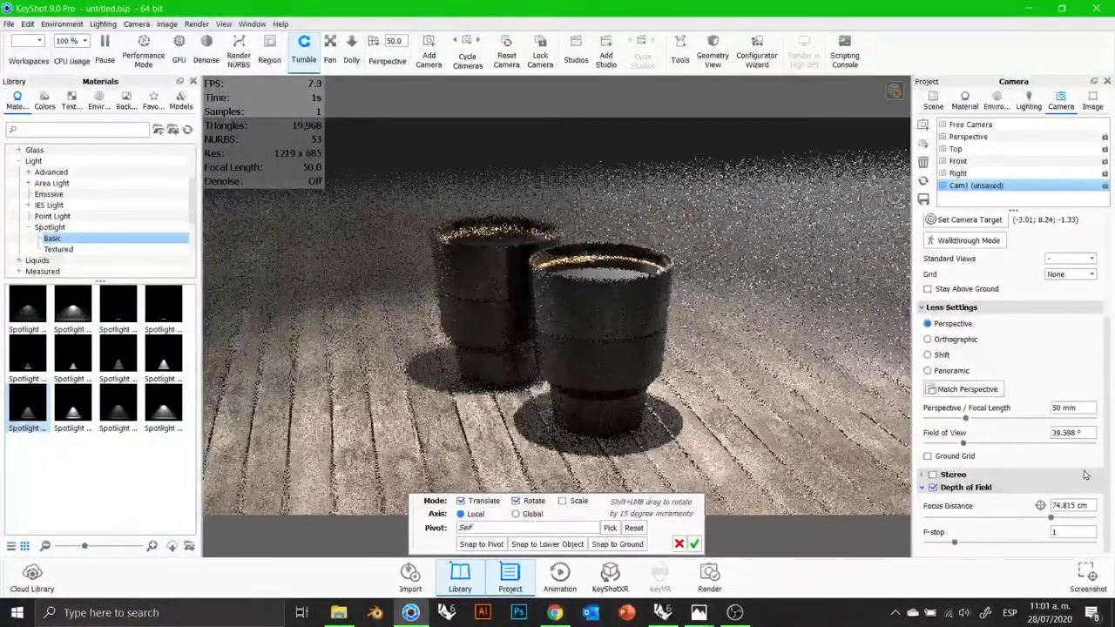
{"action": "left_click", "coordinate": [1040, 506]}
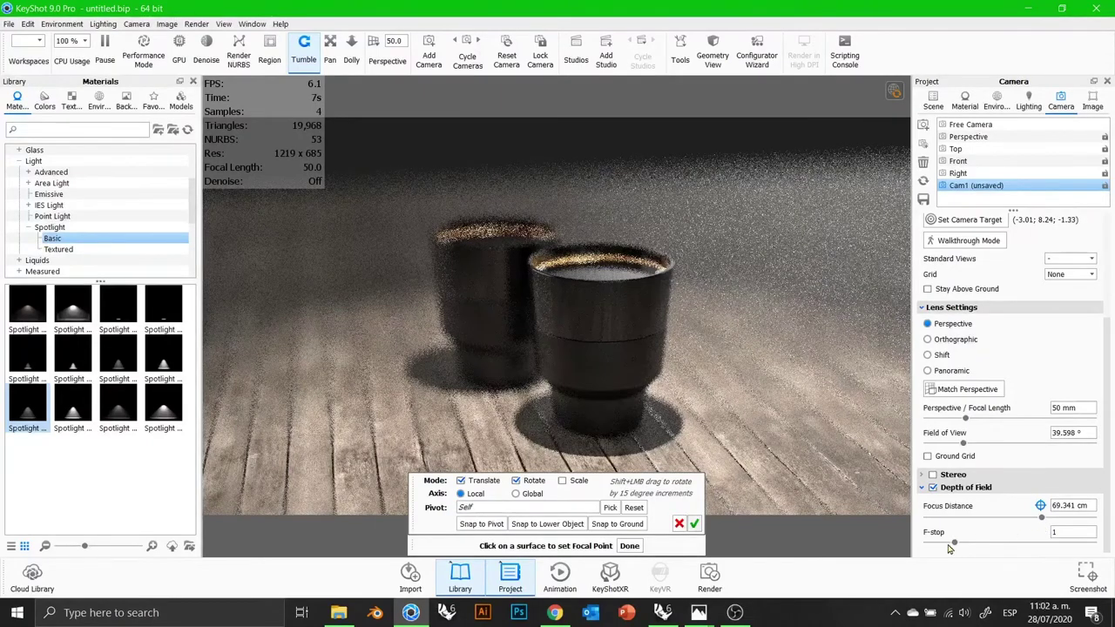
{"action": "left_click_drag", "start_coordinate": [1070, 532], "coordinate": [1005, 536]}
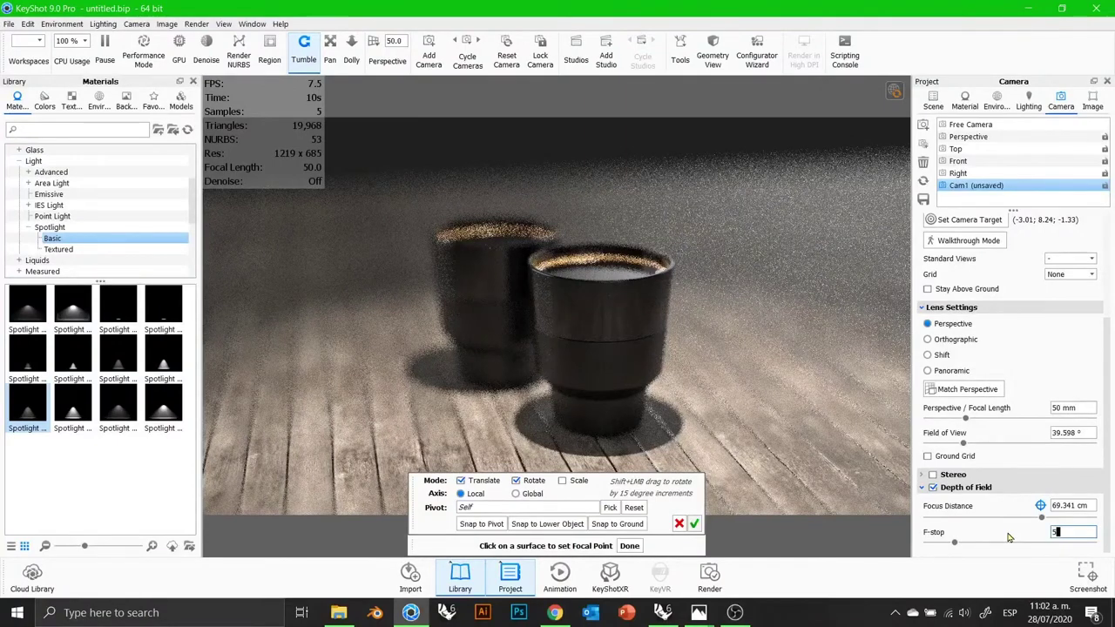
{"action": "key", "text": "Return"}
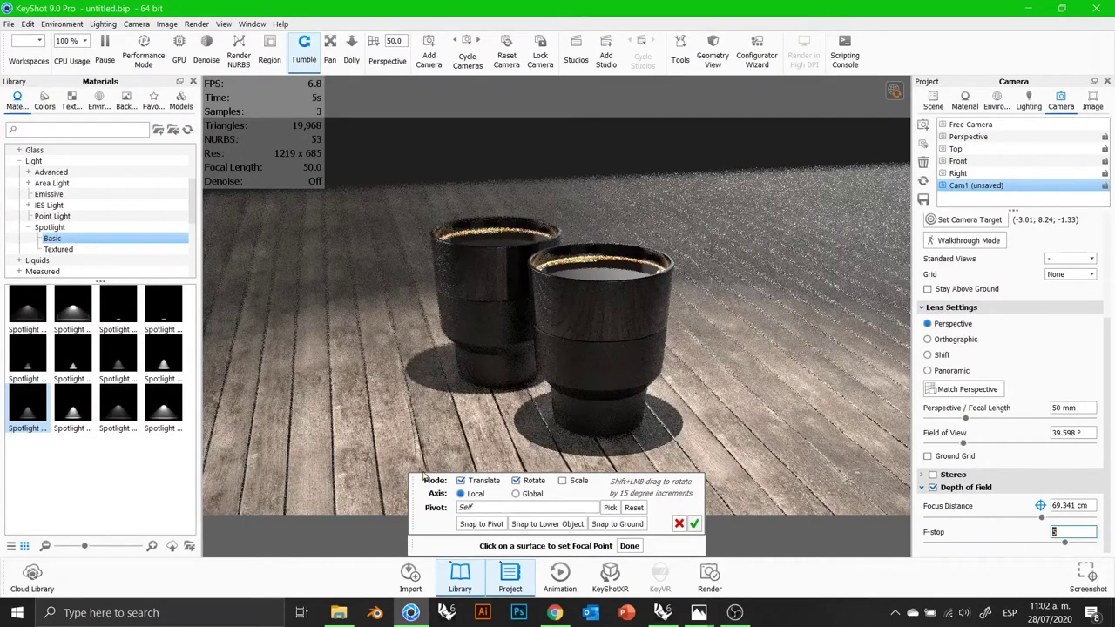
{"action": "left_click", "coordinate": [694, 524]}
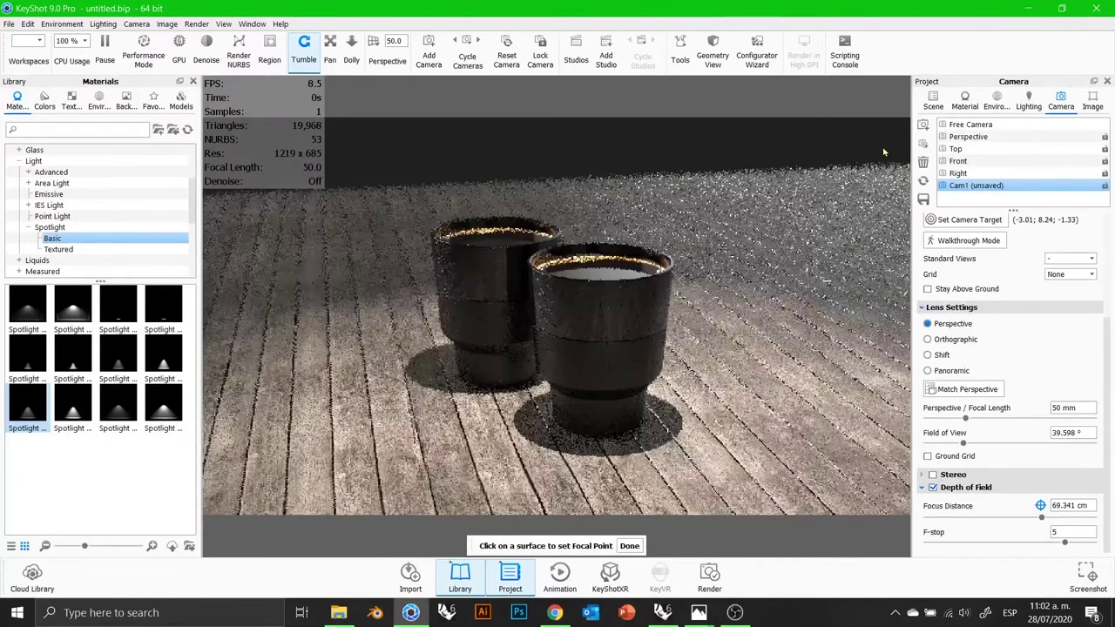
Step: Compare the scene with the reference image Nespresso Cup Steam.png in the Photos app
{"action": "left_click", "coordinate": [699, 613]}
{"action": "left_click", "coordinate": [751, 540]}
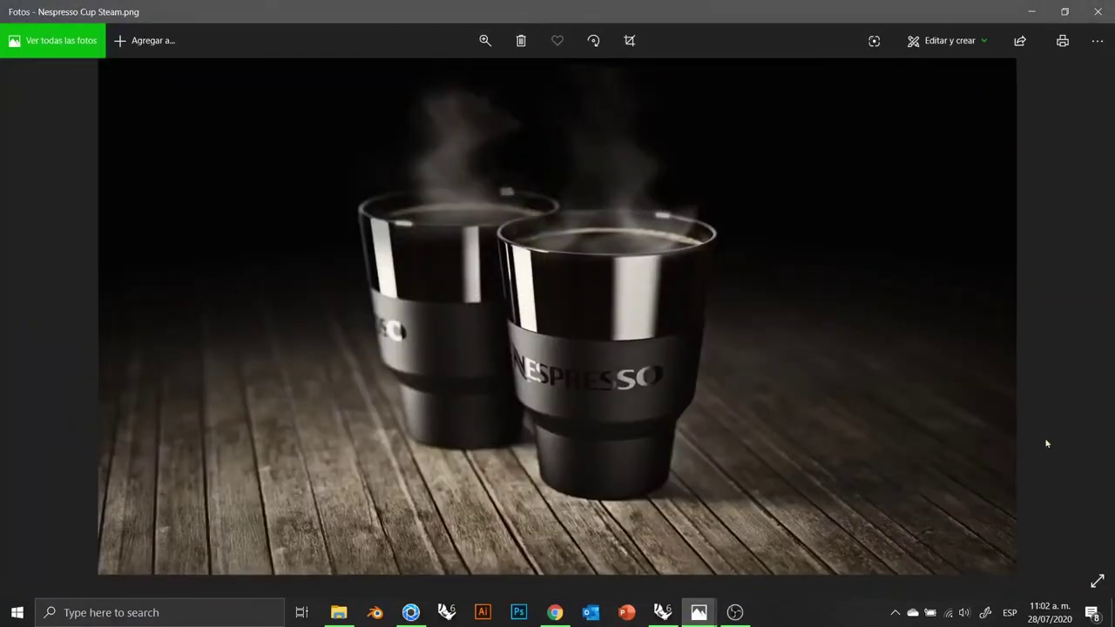
{"action": "left_click", "coordinate": [1031, 11]}
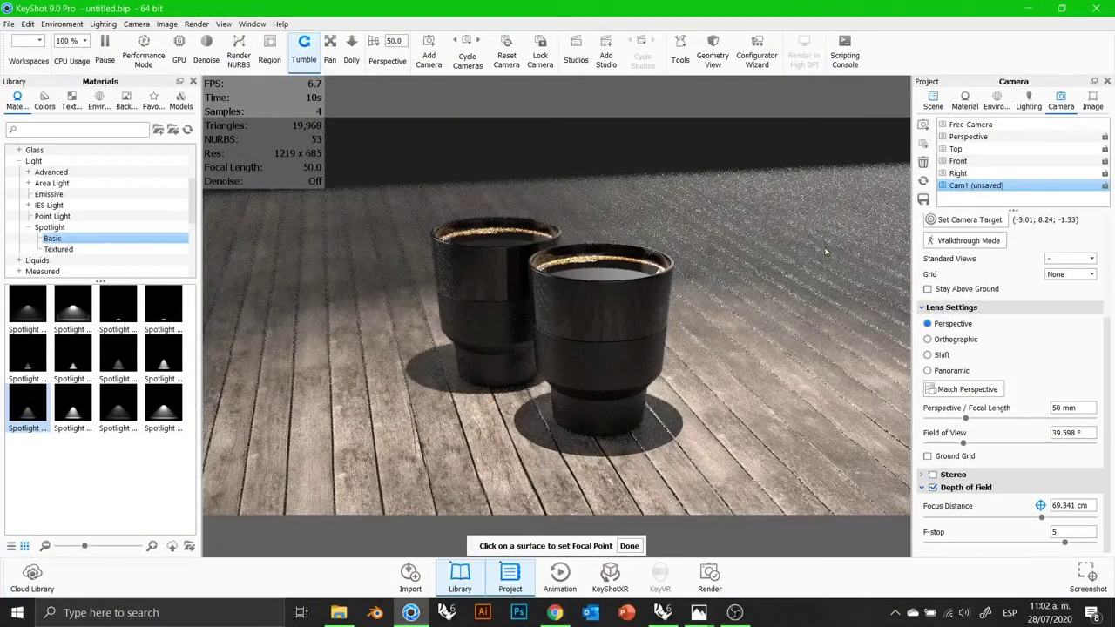
Step: Select the ground plane in the scene and turn off depth of field for Cam1
{"action": "left_click", "coordinate": [936, 102]}
{"action": "double_click", "coordinate": [826, 219]}
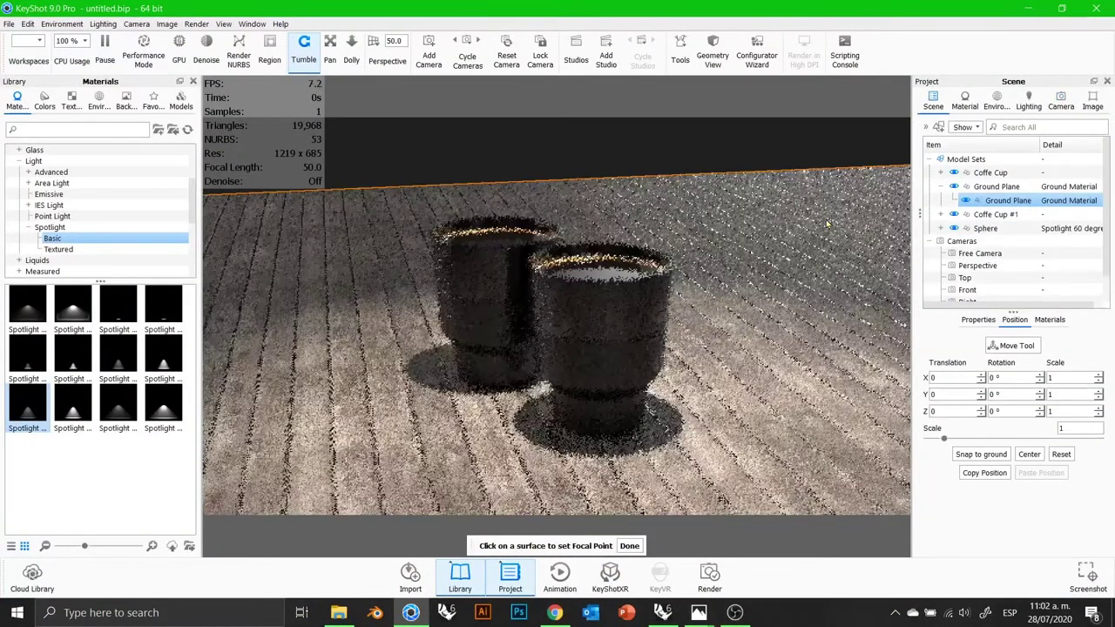
{"action": "left_click", "coordinate": [1054, 104]}
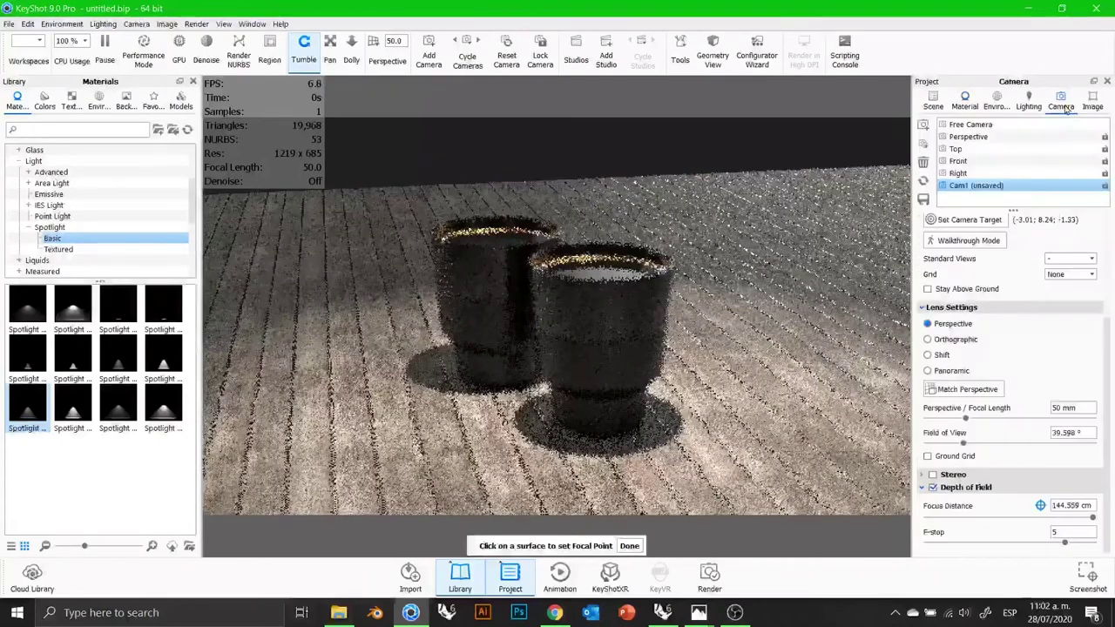
{"action": "left_click", "coordinate": [1091, 102]}
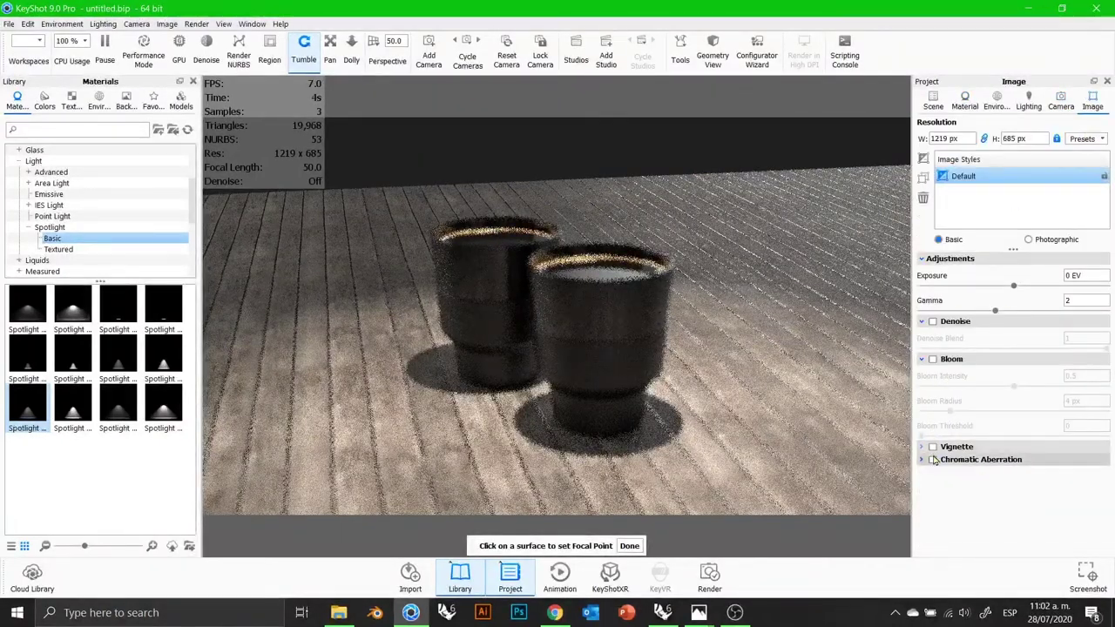
{"action": "left_click", "coordinate": [1052, 106]}
{"action": "left_click", "coordinate": [933, 486]}
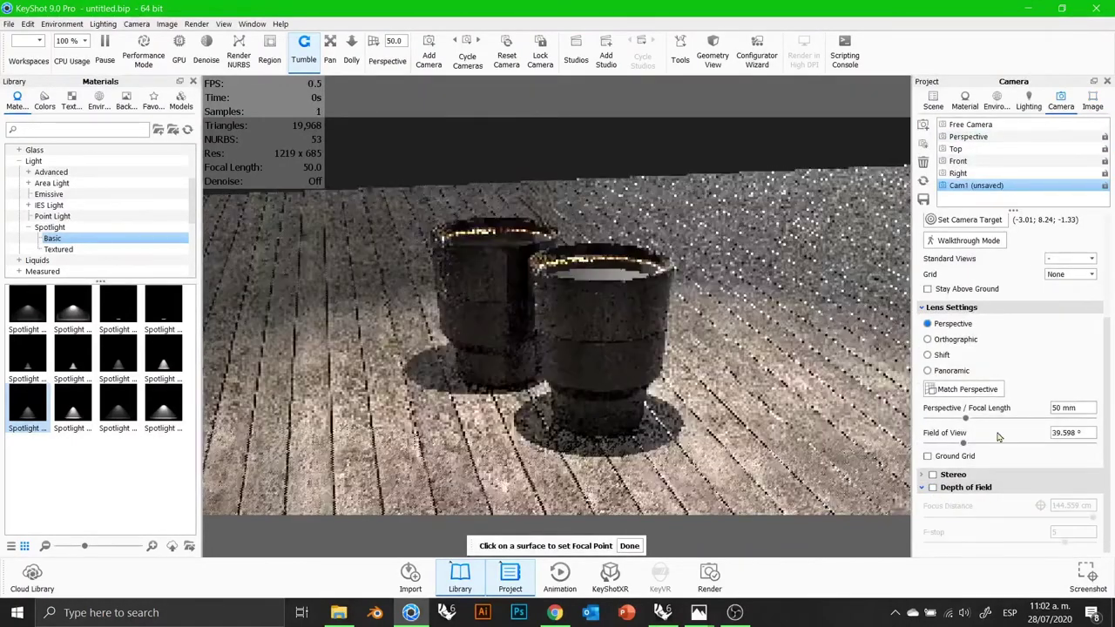
Step: Add the radial_gradient opacity map to the Ground Material's graph and connect it to the Plastic node's opacity
{"action": "left_click", "coordinate": [937, 107]}
{"action": "left_click", "coordinate": [964, 106]}
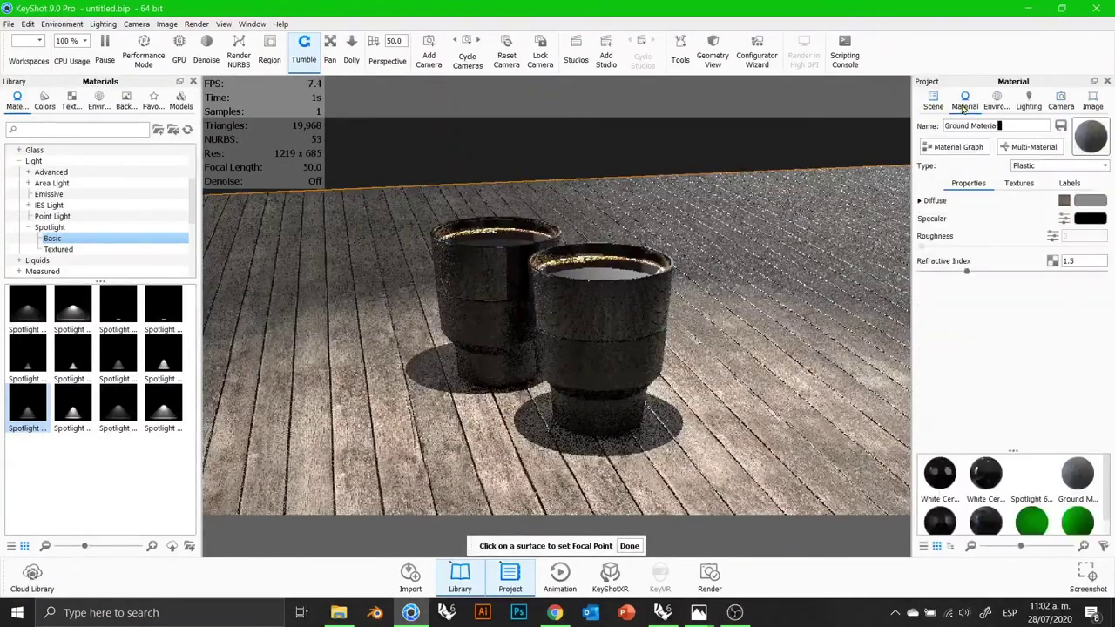
{"action": "left_click", "coordinate": [969, 148]}
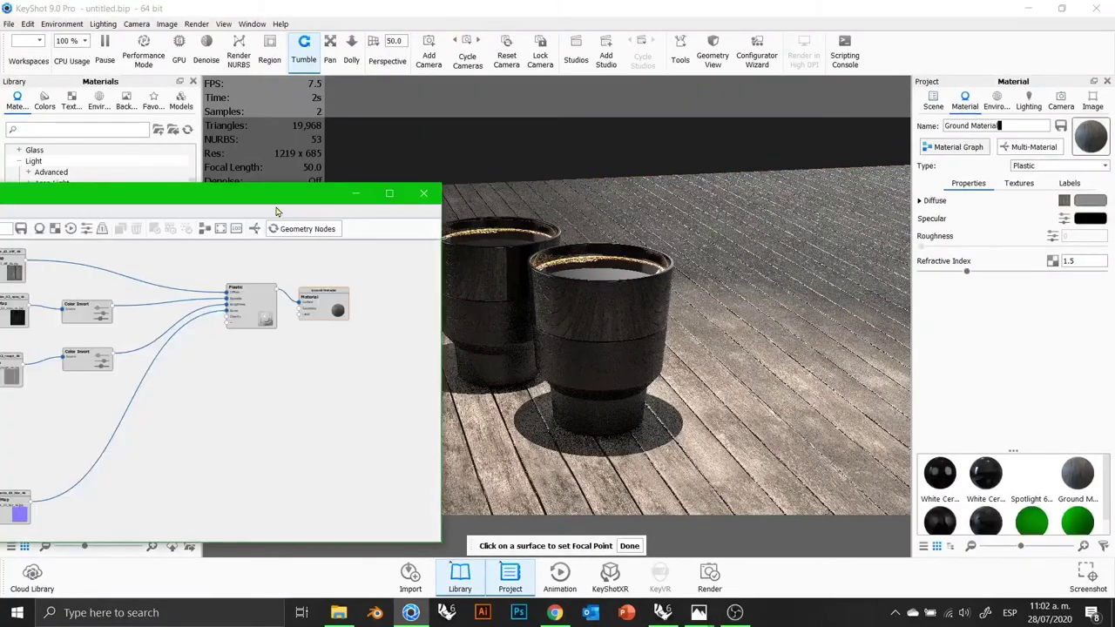
{"action": "left_click_drag", "start_coordinate": [417, 192], "coordinate": [653, 174]}
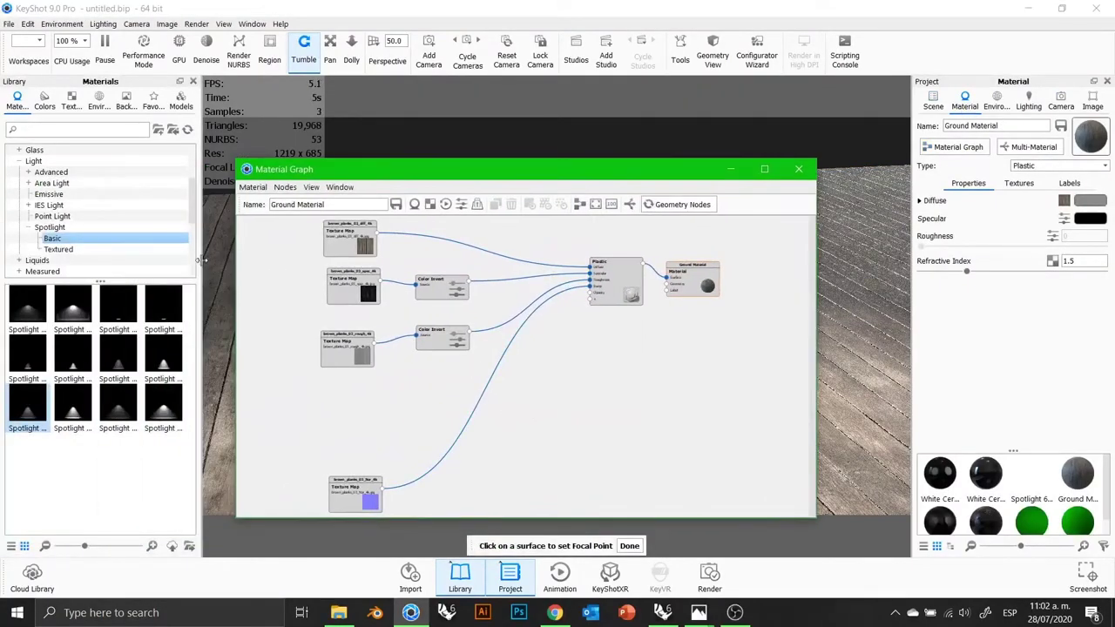
{"action": "left_click", "coordinate": [76, 130]}
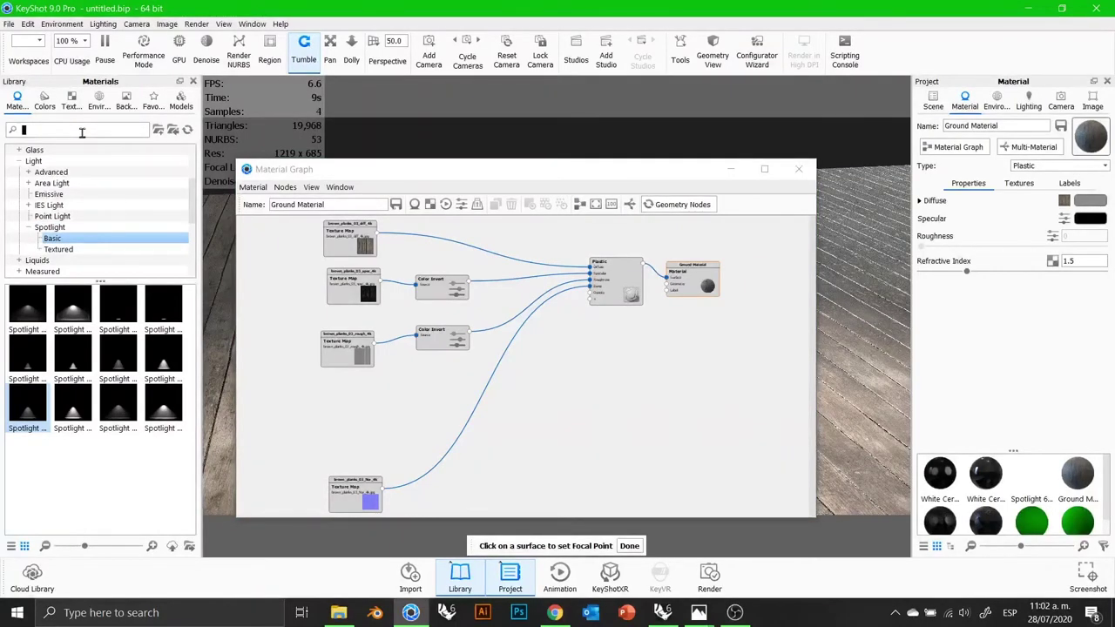
{"action": "left_click", "coordinate": [71, 102]}
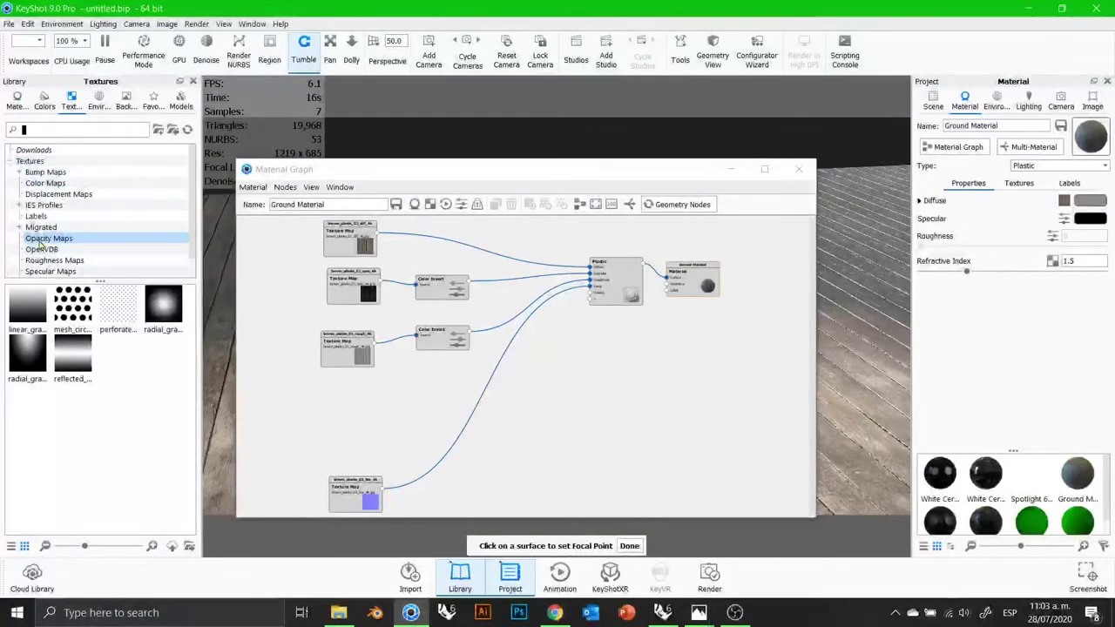
{"action": "left_click", "coordinate": [162, 313]}
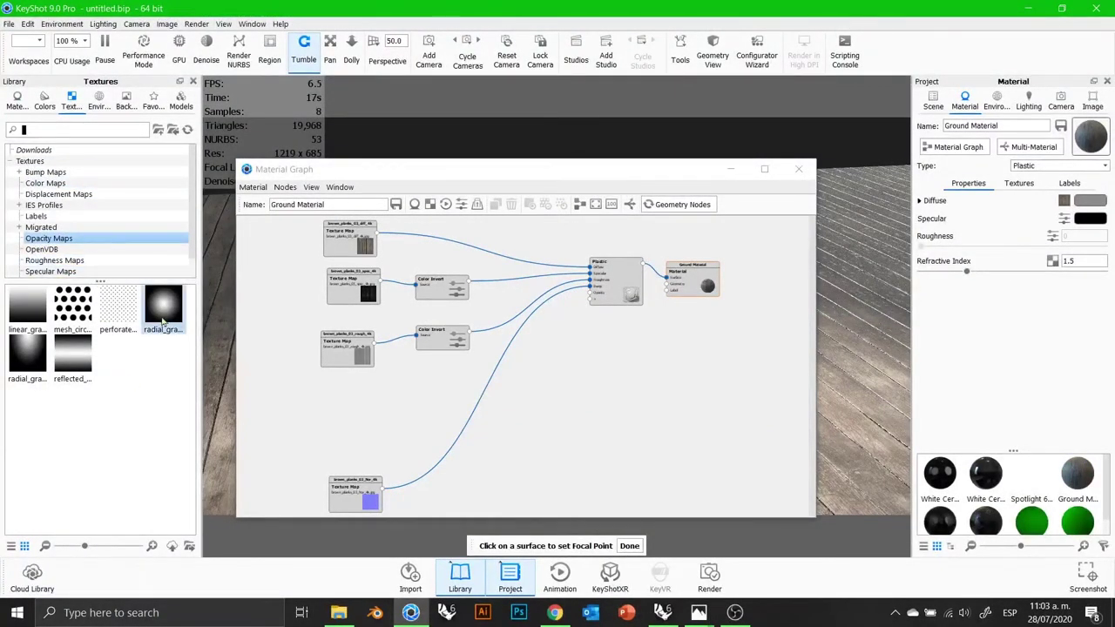
{"action": "left_click_drag", "start_coordinate": [162, 316], "coordinate": [526, 371]}
{"action": "left_click_drag", "start_coordinate": [535, 174], "coordinate": [608, 225]}
{"action": "left_click_drag", "start_coordinate": [605, 426], "coordinate": [666, 348]}
{"action": "left_click_drag", "start_coordinate": [643, 233], "coordinate": [571, 333]}
Step: Enlarge the radial_gradient texture map to a width and height of about 31.56 cm
{"action": "double_click", "coordinate": [275, 435]}
{"action": "left_click_drag", "start_coordinate": [433, 331], "coordinate": [180, 166]}
{"action": "left_click_drag", "start_coordinate": [411, 398], "coordinate": [424, 398]}
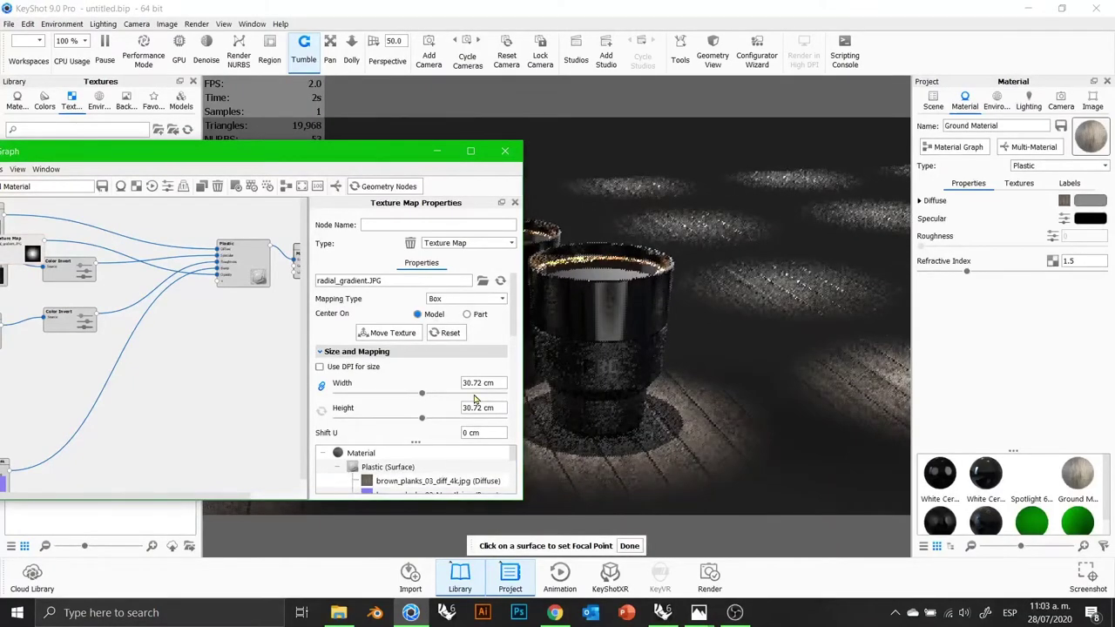
{"action": "mouse_move", "coordinate": [423, 397]}
{"action": "left_mouse_down"}
{"action": "mouse_move", "coordinate": [440, 397]}
{"action": "mouse_move", "coordinate": [429, 398]}
{"action": "left_mouse_up"}
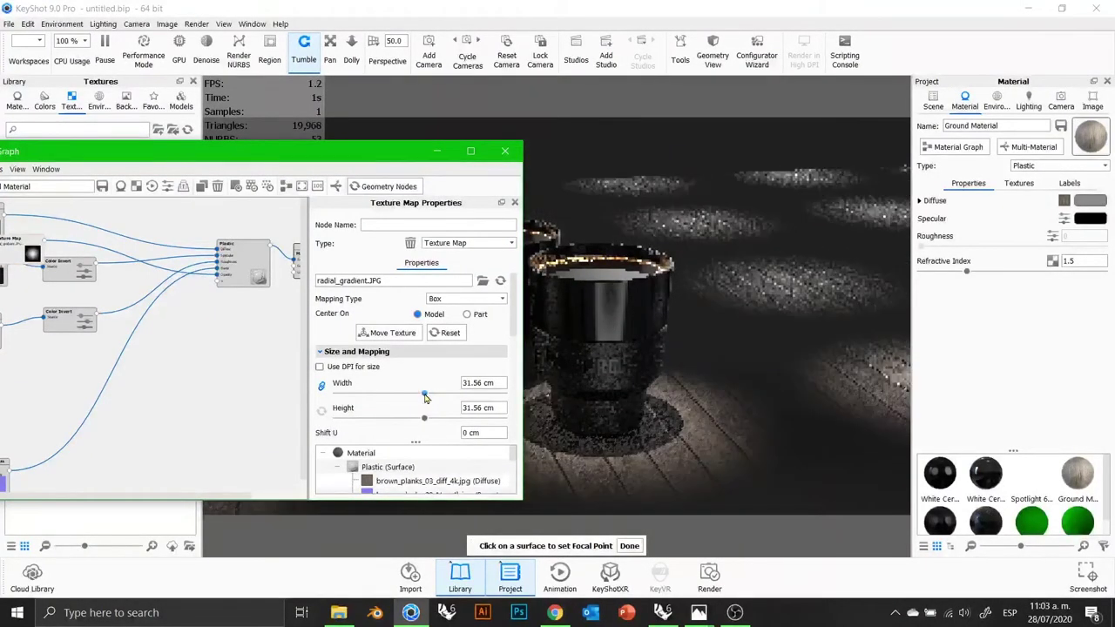
Step: Insert a Color Composite node between the planks' diffuse texture and the Plastic node, and reposition the radial_gradient node in the graph
{"action": "left_click_drag", "start_coordinate": [320, 153], "coordinate": [655, 182]}
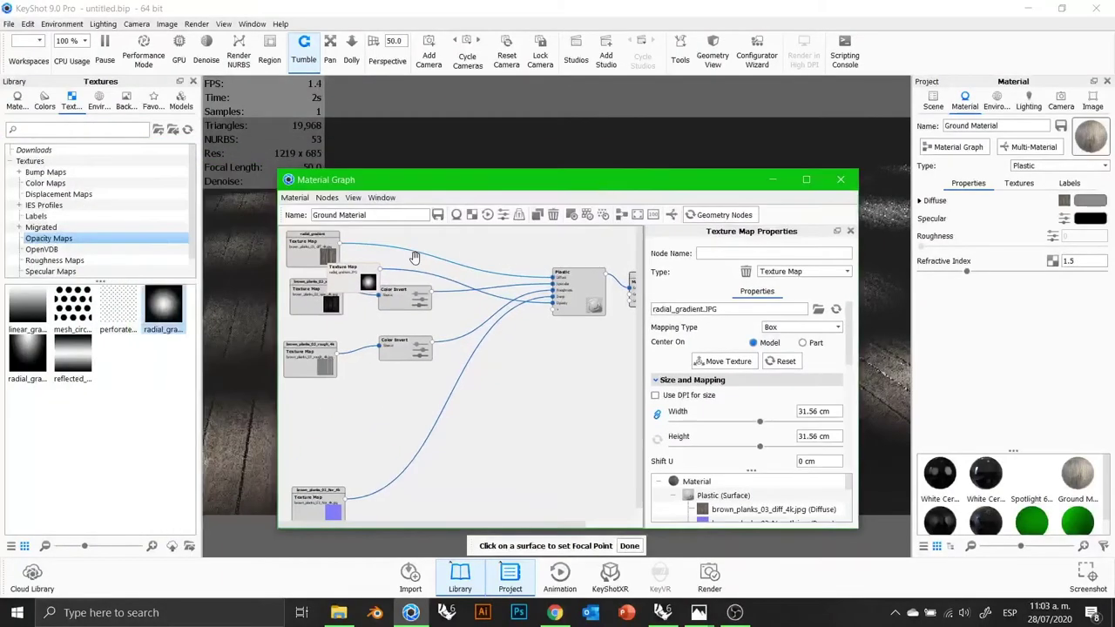
{"action": "right_click", "coordinate": [445, 254]}
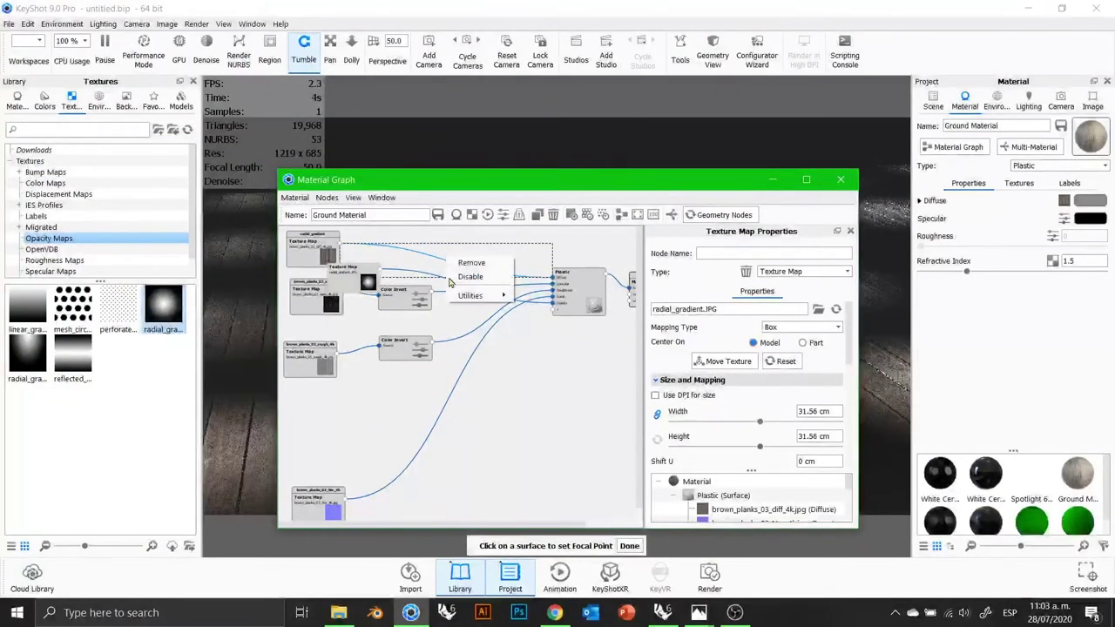
{"action": "mouse_move", "coordinate": [480, 297]}
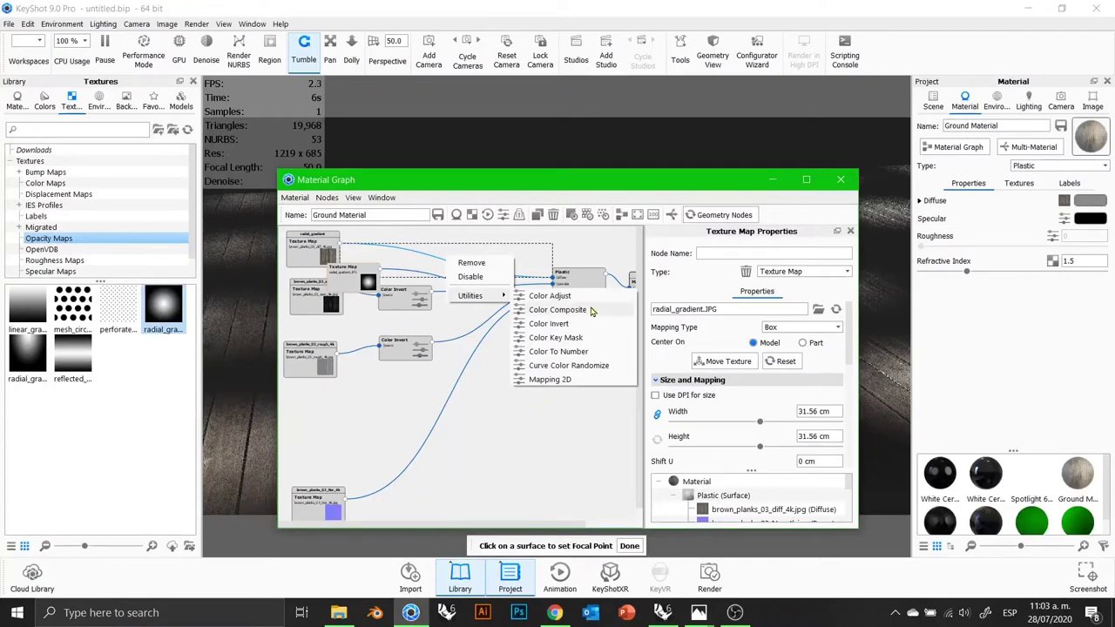
{"action": "left_click", "coordinate": [592, 309]}
{"action": "left_click_drag", "start_coordinate": [481, 277], "coordinate": [488, 264]}
{"action": "left_click_drag", "start_coordinate": [353, 282], "coordinate": [323, 294]}
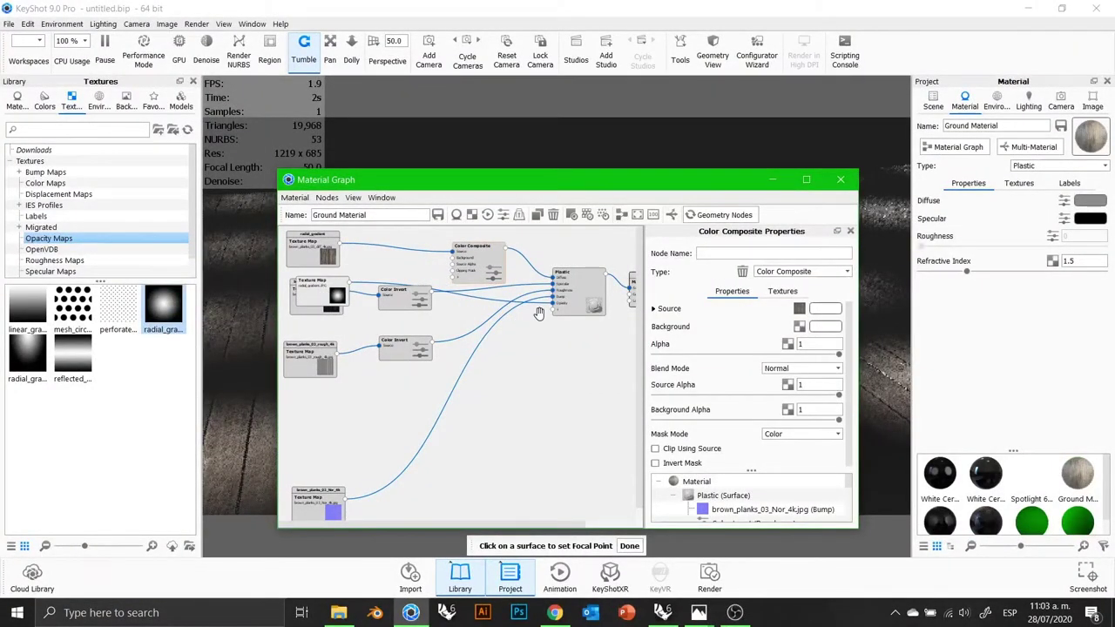
Step: Connect the radial_gradient map to the Color Composite's background input and turn off Sync for that map
{"action": "left_click_drag", "start_coordinate": [349, 287], "coordinate": [451, 259]}
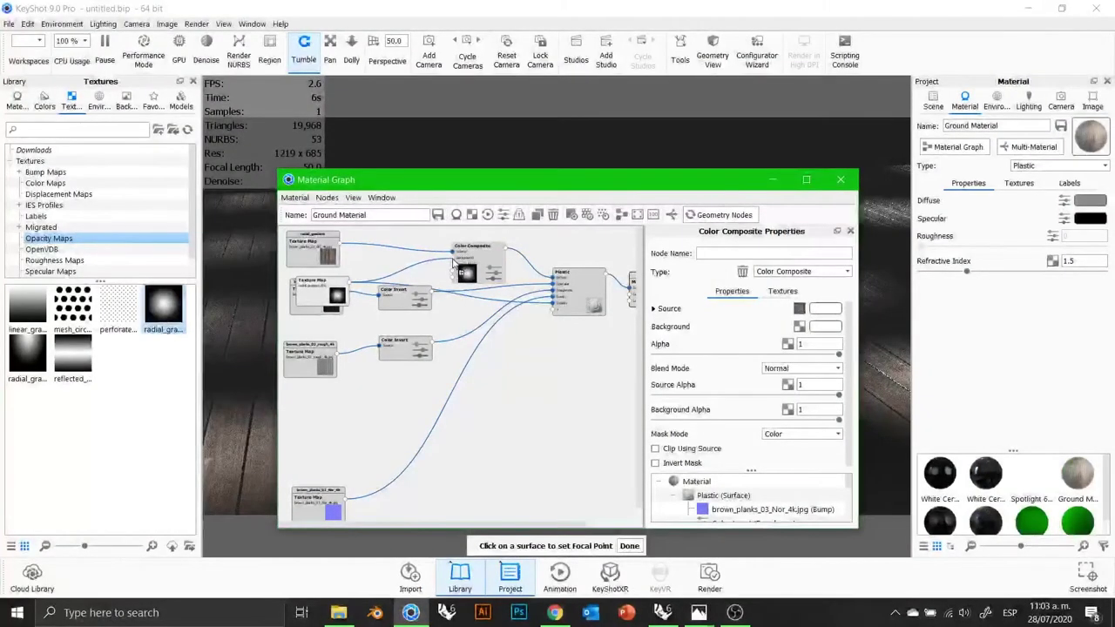
{"action": "left_click", "coordinate": [338, 295]}
{"action": "left_click_drag", "start_coordinate": [849, 355], "coordinate": [849, 417]}
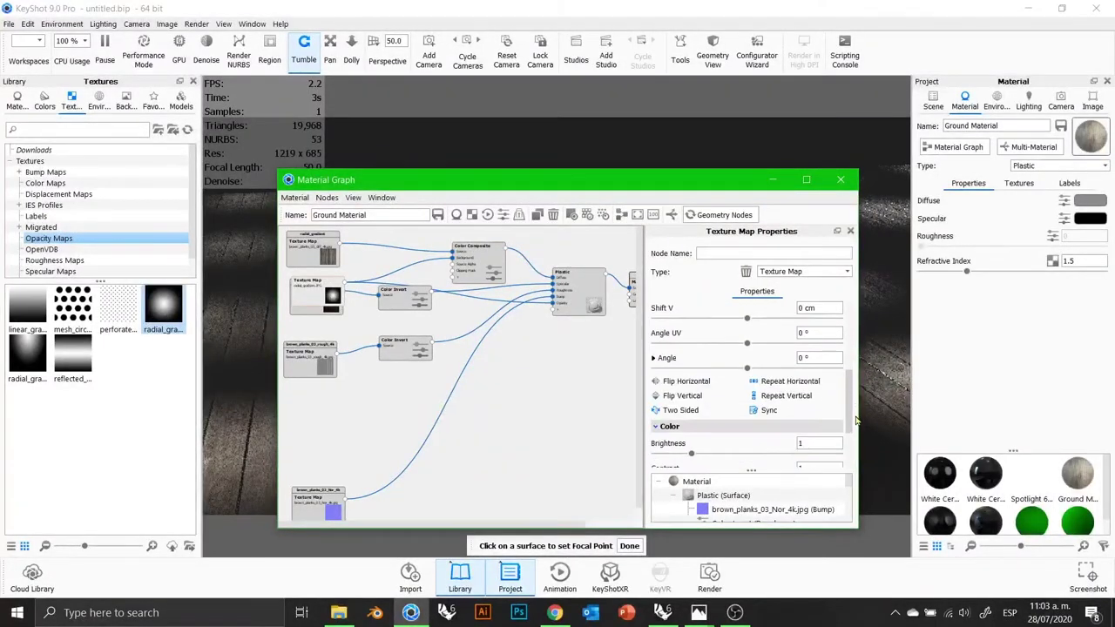
{"action": "left_click_drag", "start_coordinate": [851, 414], "coordinate": [852, 428]}
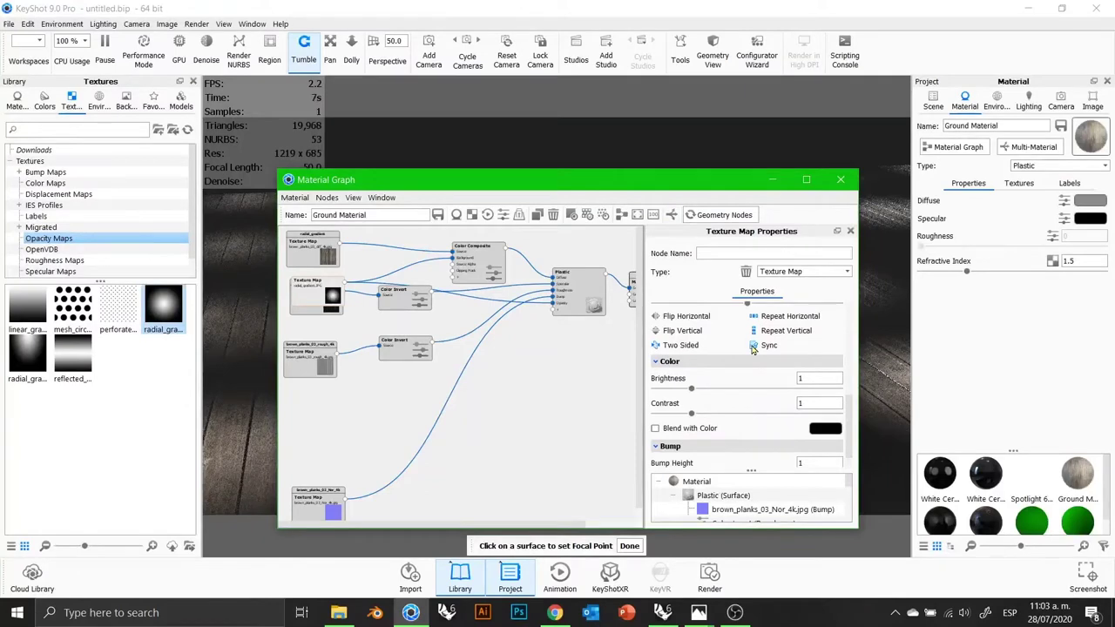
{"action": "left_click", "coordinate": [755, 346]}
Step: Enlarge the radial_gradient texture map to a width and height of about 60.27 cm
{"action": "left_click_drag", "start_coordinate": [736, 189], "coordinate": [420, 269]}
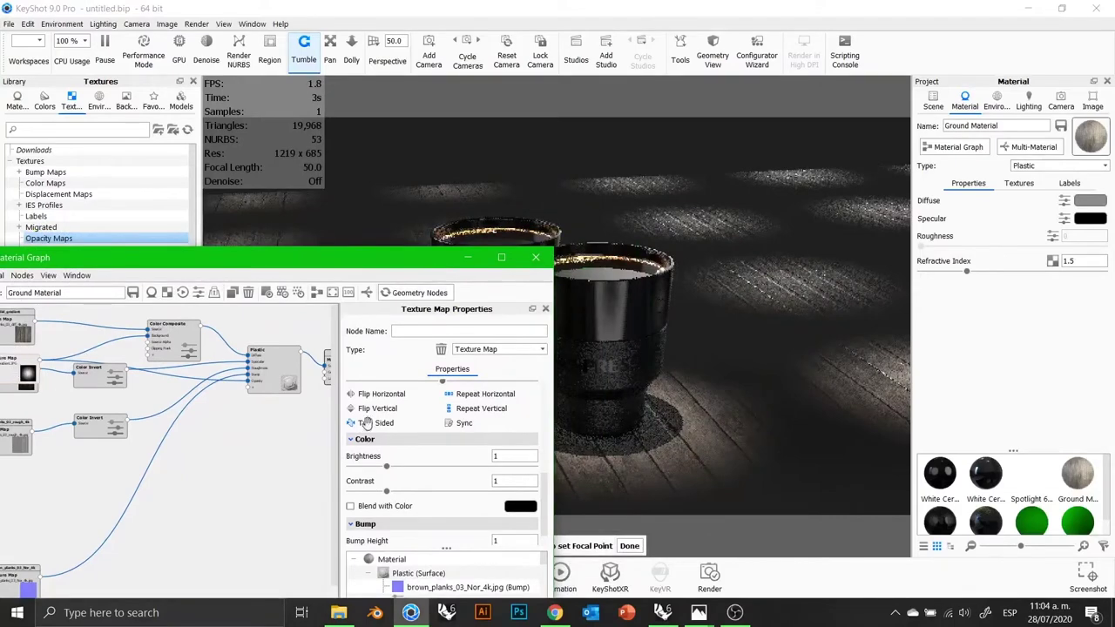
{"action": "scroll", "coordinate": [366, 423], "scroll_direction": "up", "scroll_amount": 5}
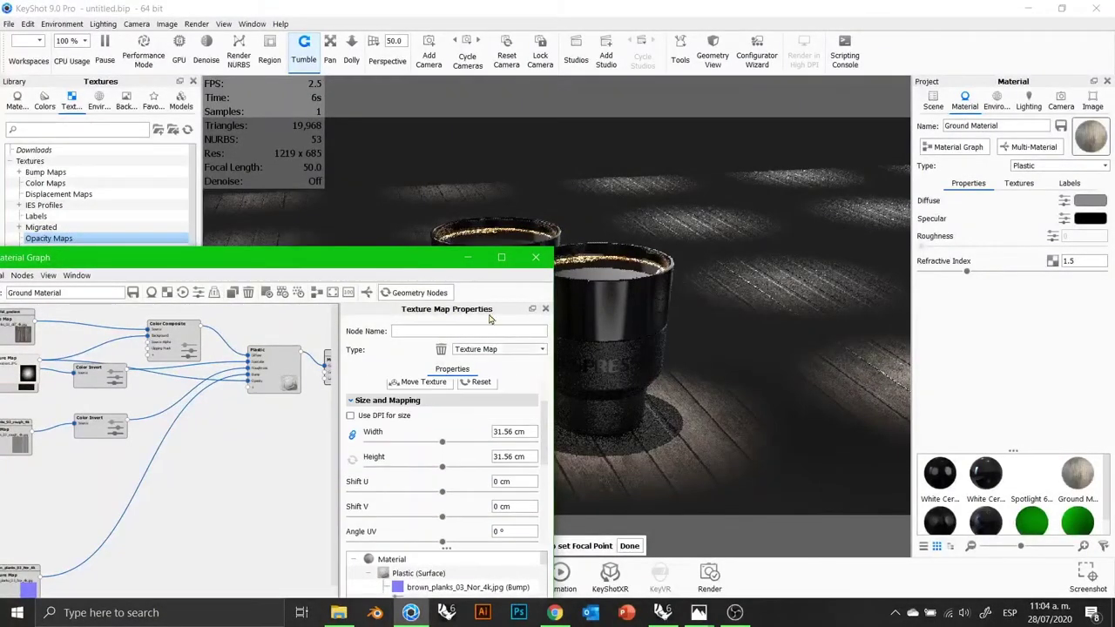
{"action": "left_click_drag", "start_coordinate": [425, 263], "coordinate": [279, 255]}
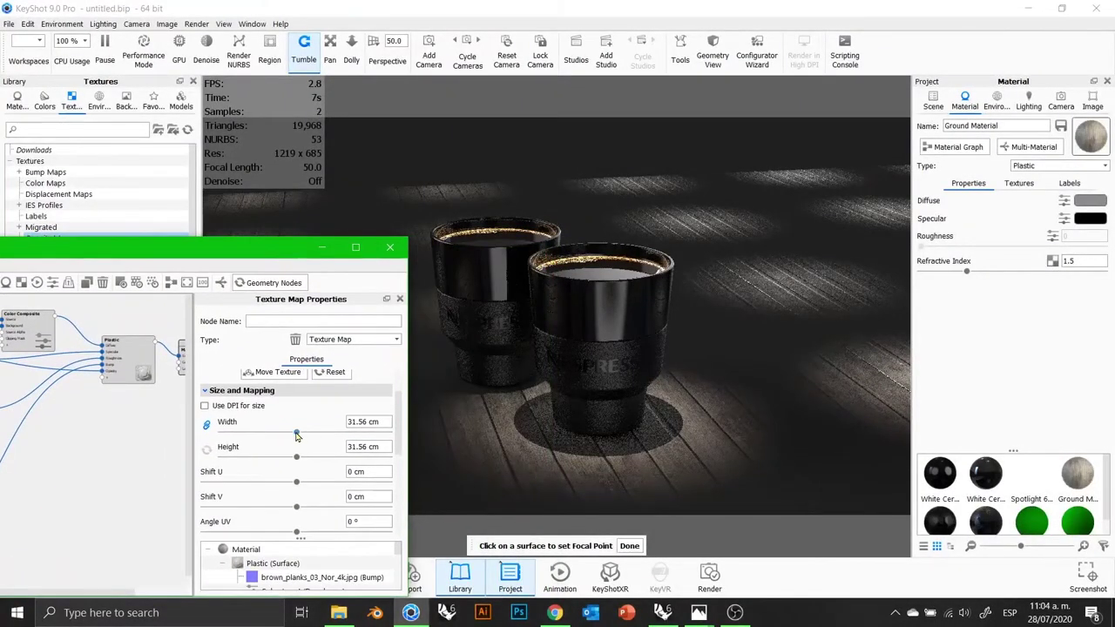
{"action": "left_click", "coordinate": [330, 434]}
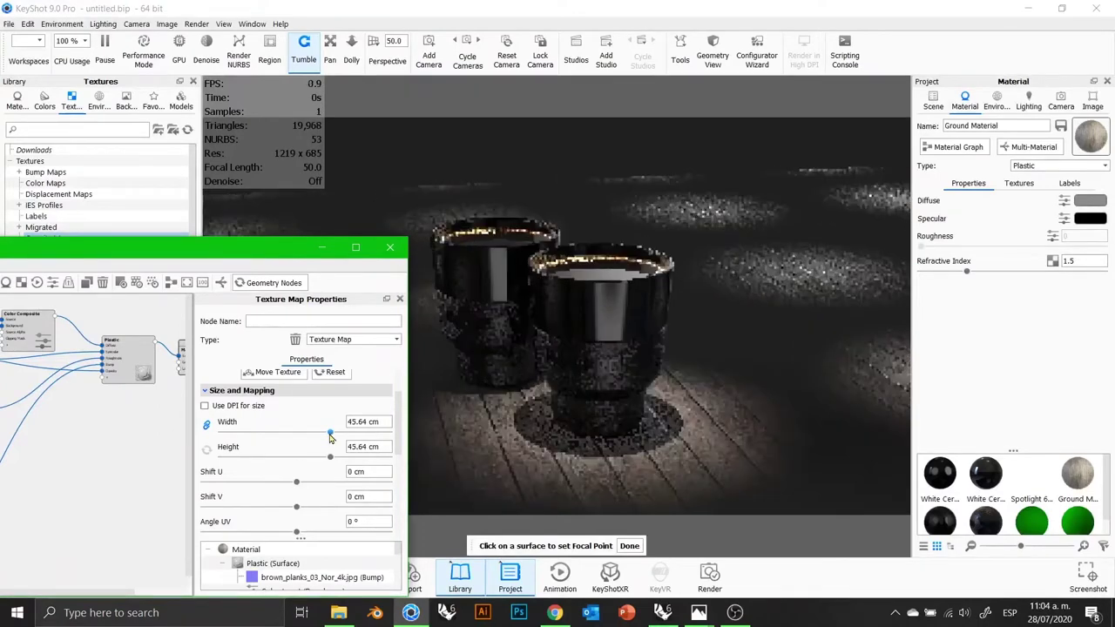
{"action": "left_click_drag", "start_coordinate": [331, 438], "coordinate": [337, 437]}
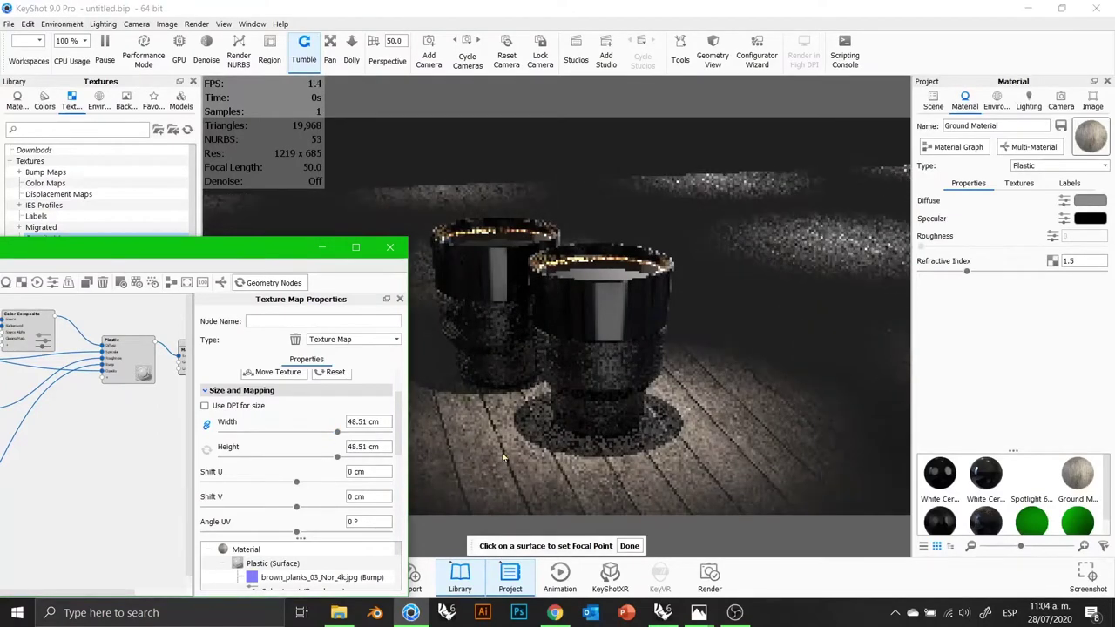
{"action": "left_click_drag", "start_coordinate": [339, 438], "coordinate": [365, 435]}
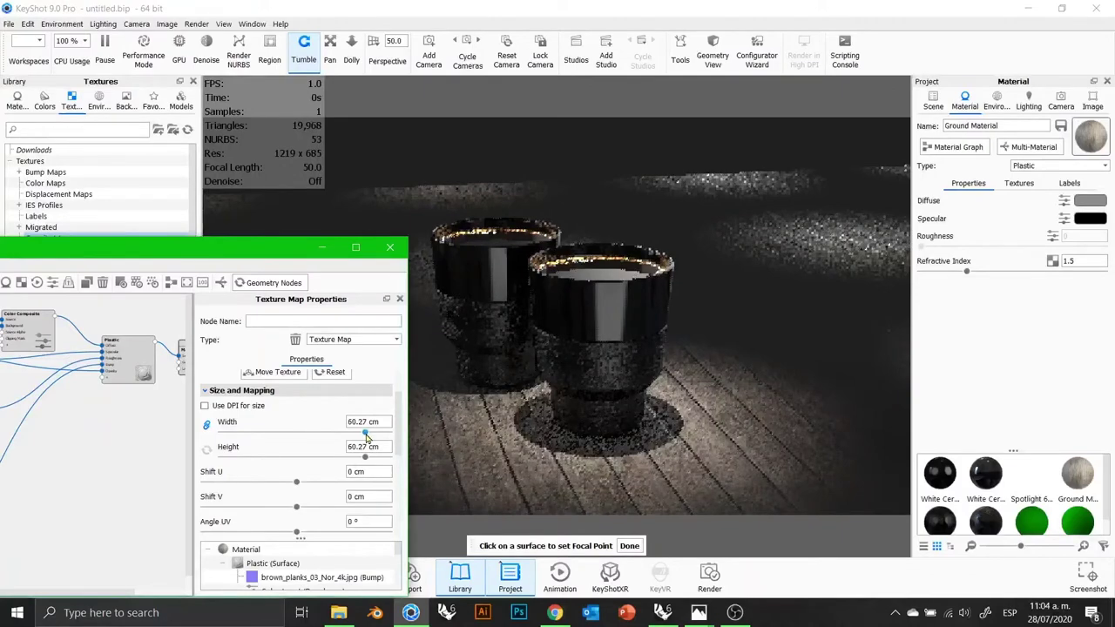
Step: Switch to the Top camera and turn off vertical and horizontal repeat for the radial_gradient map
{"action": "left_click", "coordinate": [1028, 100]}
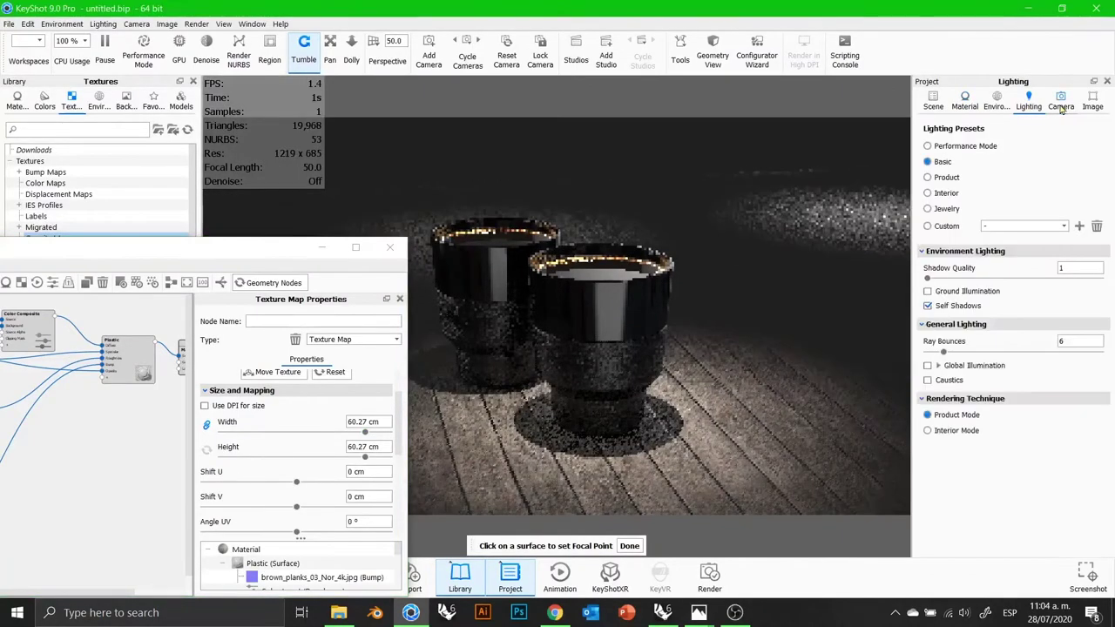
{"action": "left_click", "coordinate": [1060, 100]}
{"action": "left_click", "coordinate": [981, 150]}
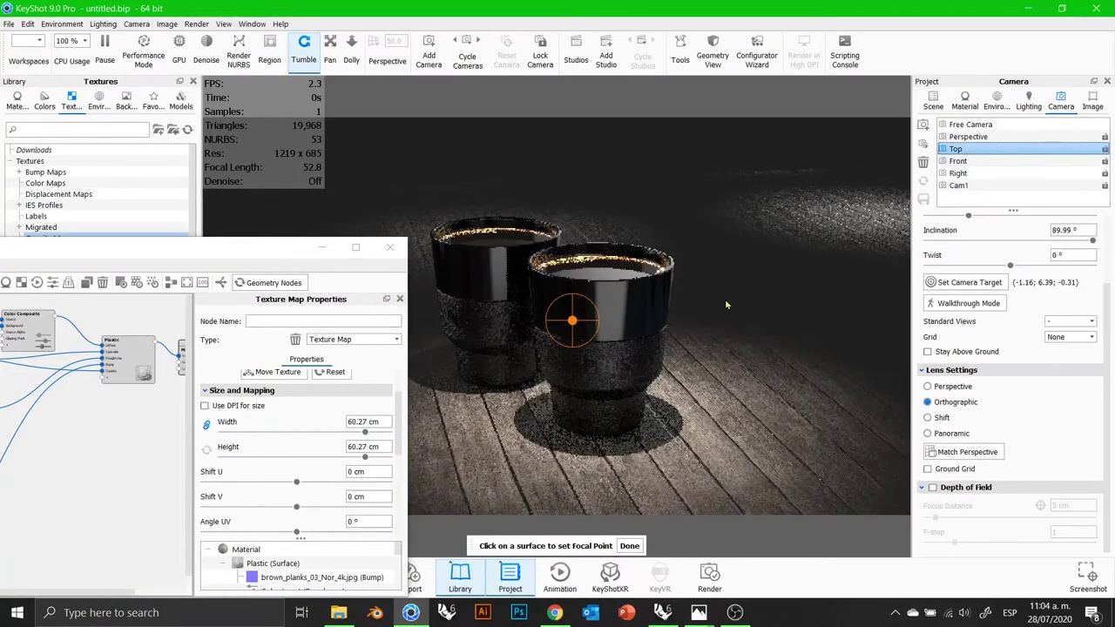
{"action": "scroll", "coordinate": [710, 303], "scroll_direction": "down", "scroll_amount": 3}
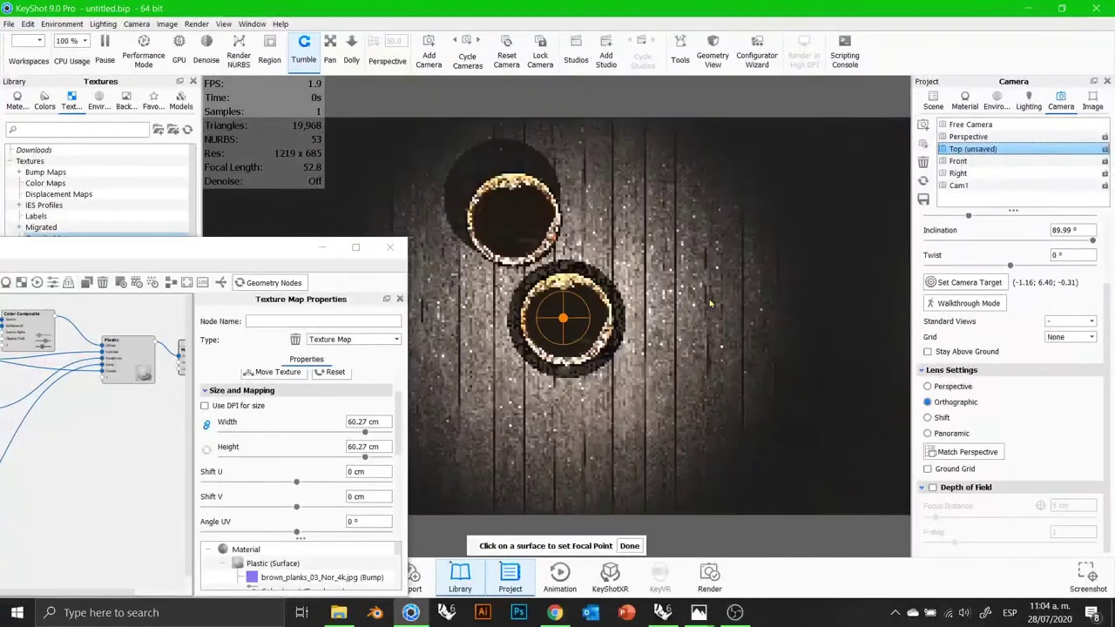
{"action": "scroll", "coordinate": [710, 303], "scroll_direction": "down", "scroll_amount": 8}
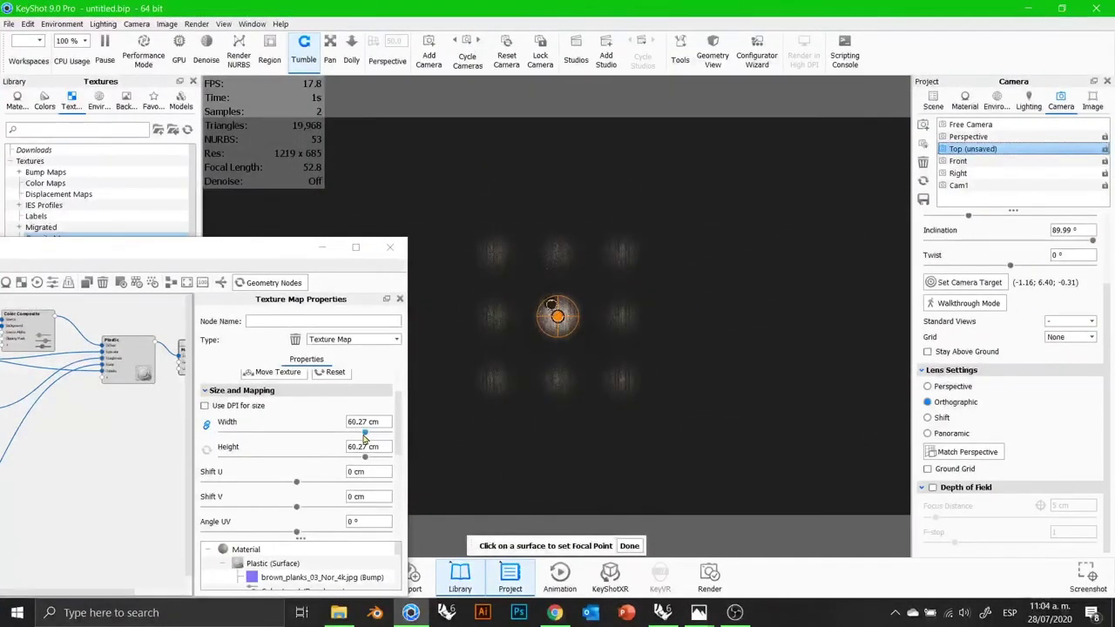
{"action": "left_click_drag", "start_coordinate": [365, 438], "coordinate": [399, 469]}
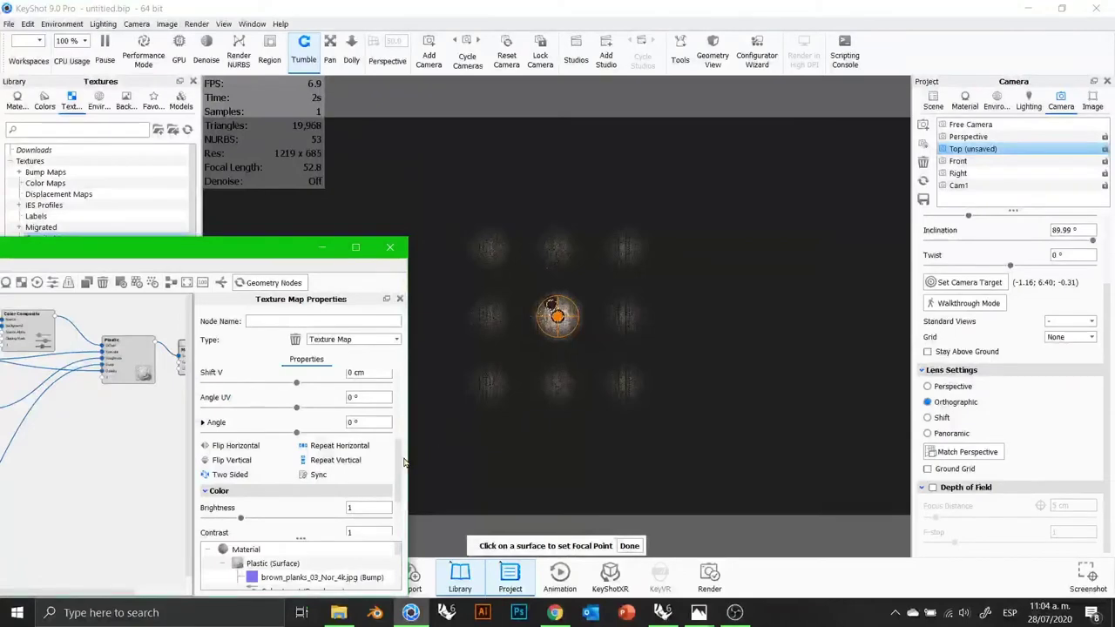
{"action": "left_click", "coordinate": [330, 457]}
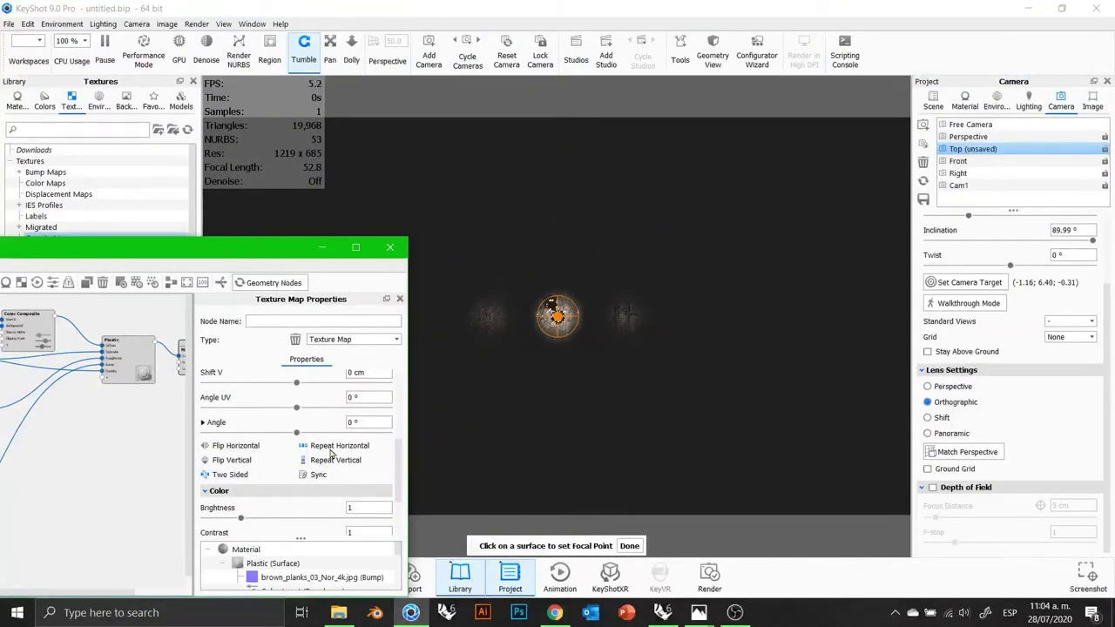
{"action": "left_click", "coordinate": [331, 446]}
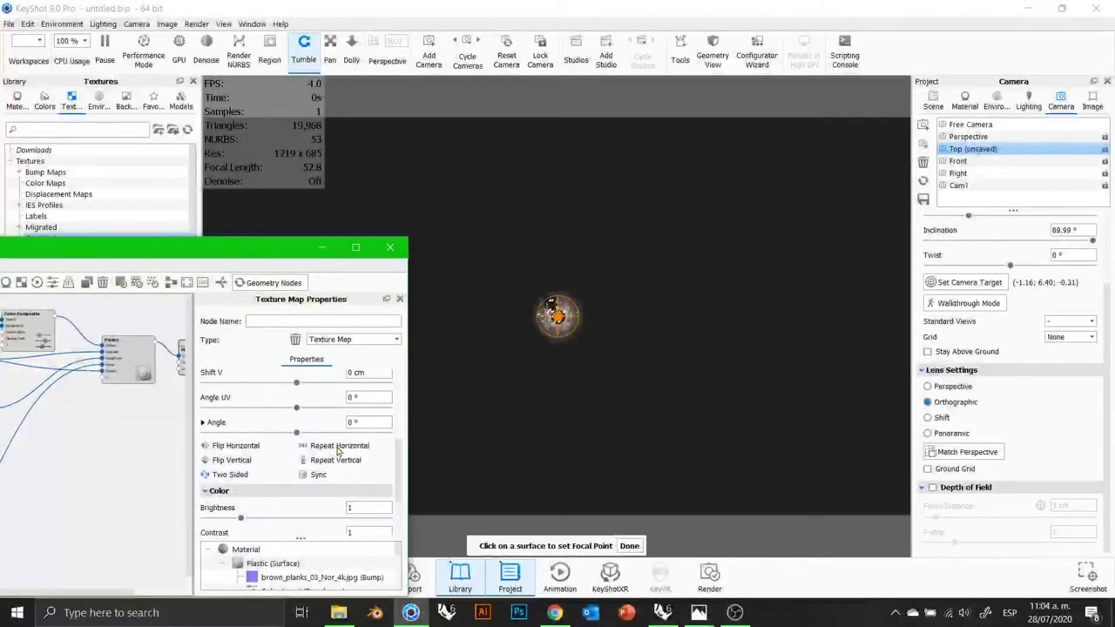
Step: Set the radial_gradient map's width and height to 80 cm
{"action": "scroll", "coordinate": [545, 334], "scroll_direction": "down", "scroll_amount": 3}
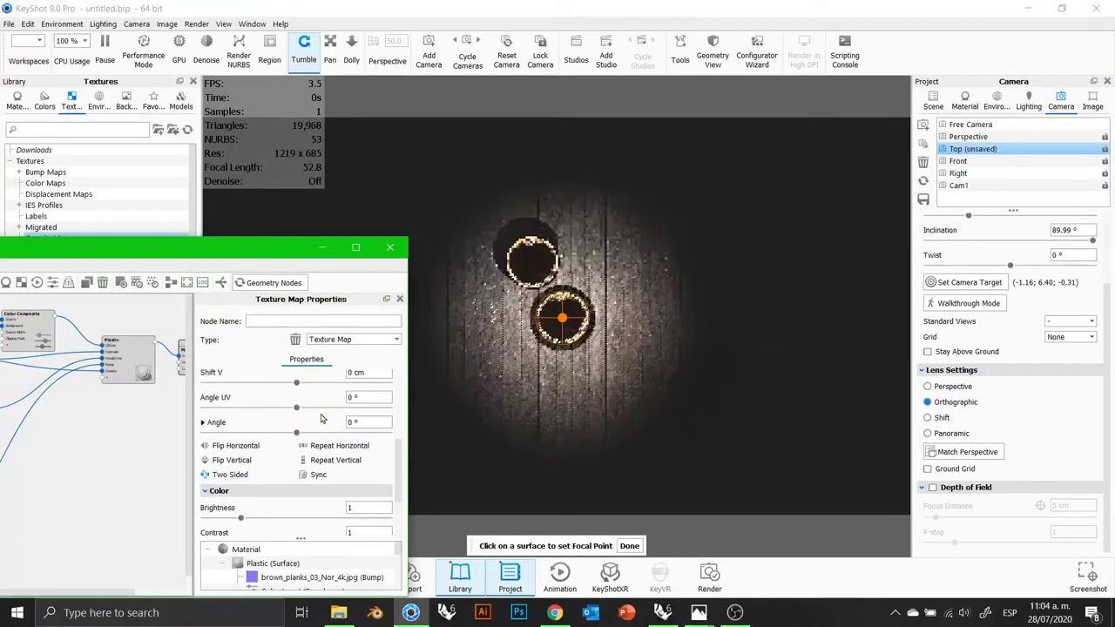
{"action": "scroll", "coordinate": [401, 422], "scroll_direction": "up", "scroll_amount": 3}
{"action": "left_click_drag", "start_coordinate": [365, 433], "coordinate": [387, 436]}
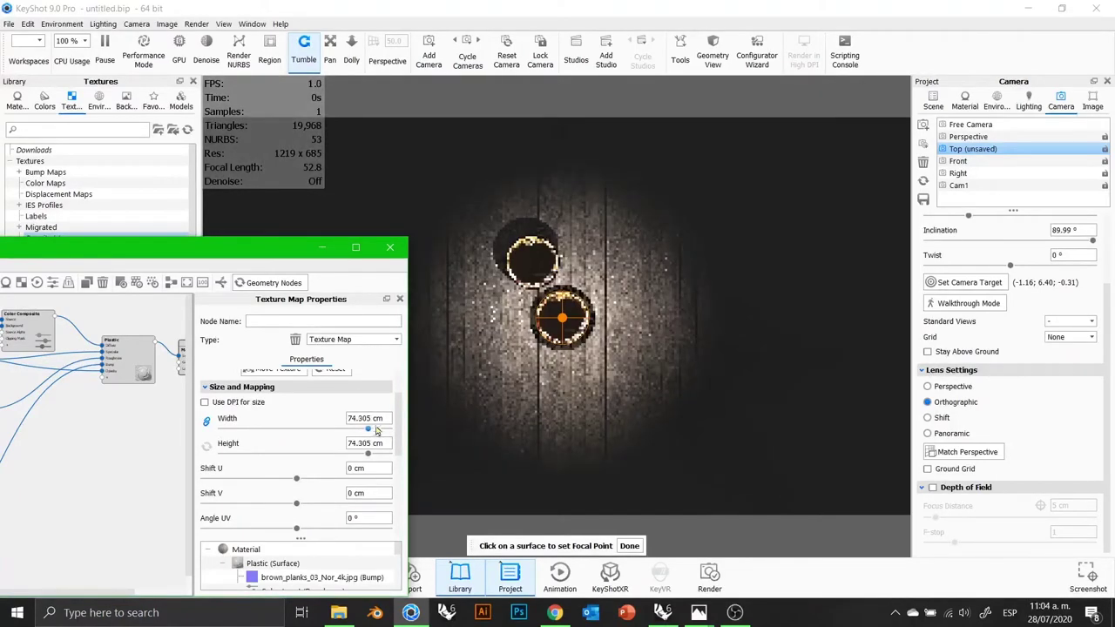
{"action": "double_click", "coordinate": [362, 418]}
{"action": "type", "text": "80"}
{"action": "key", "text": "Return"}
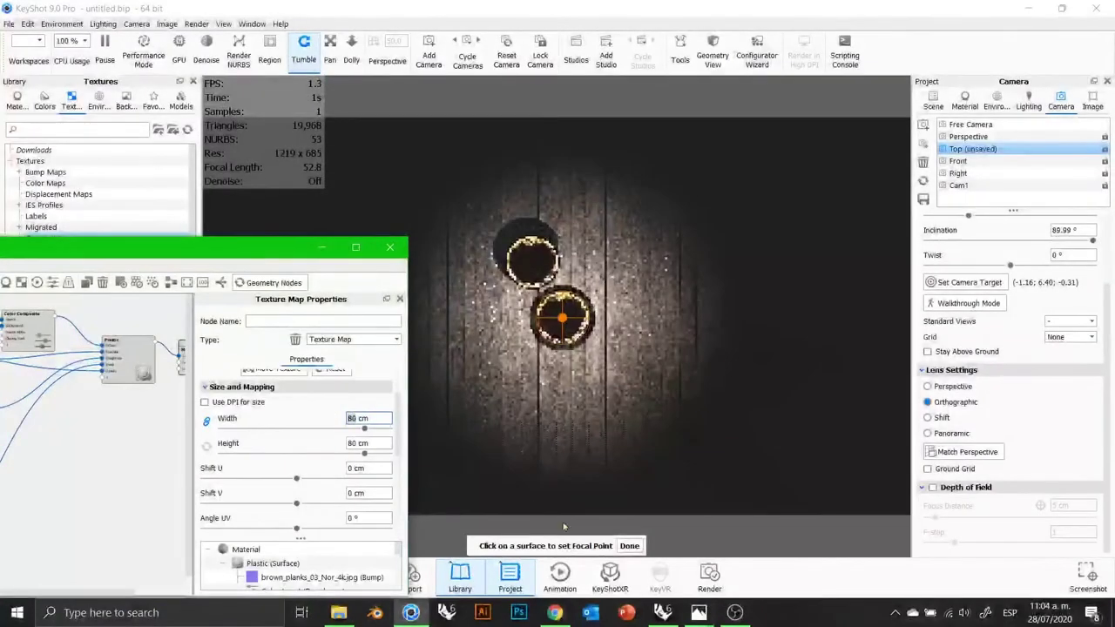
Step: Close the material graph and the focal point picking, and return to the Cam1 camera
{"action": "left_click", "coordinate": [390, 247]}
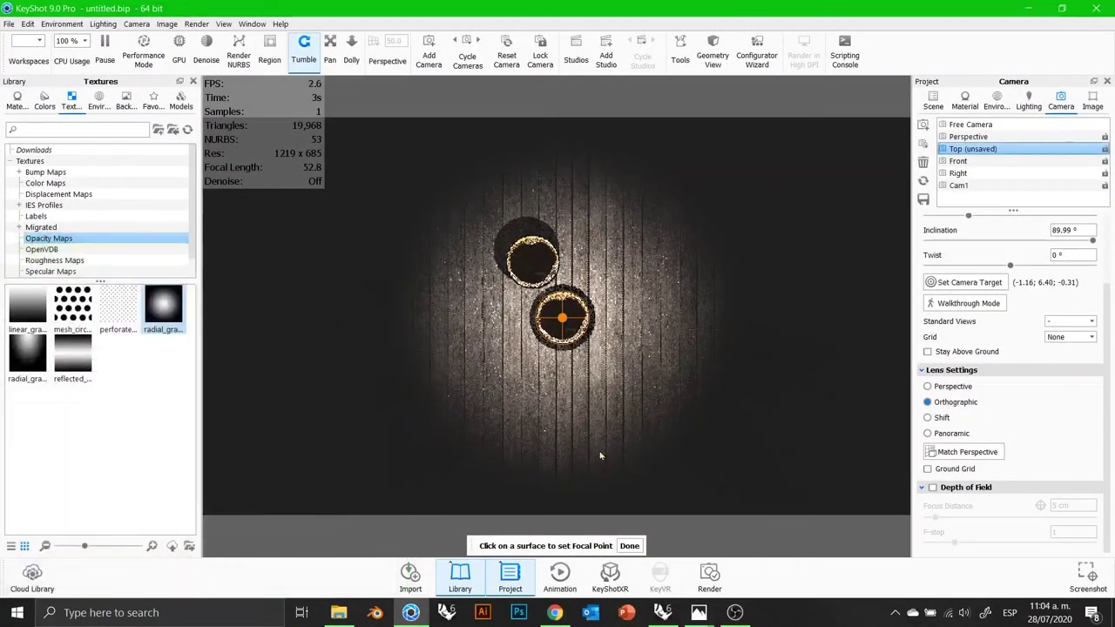
{"action": "left_click", "coordinate": [629, 545]}
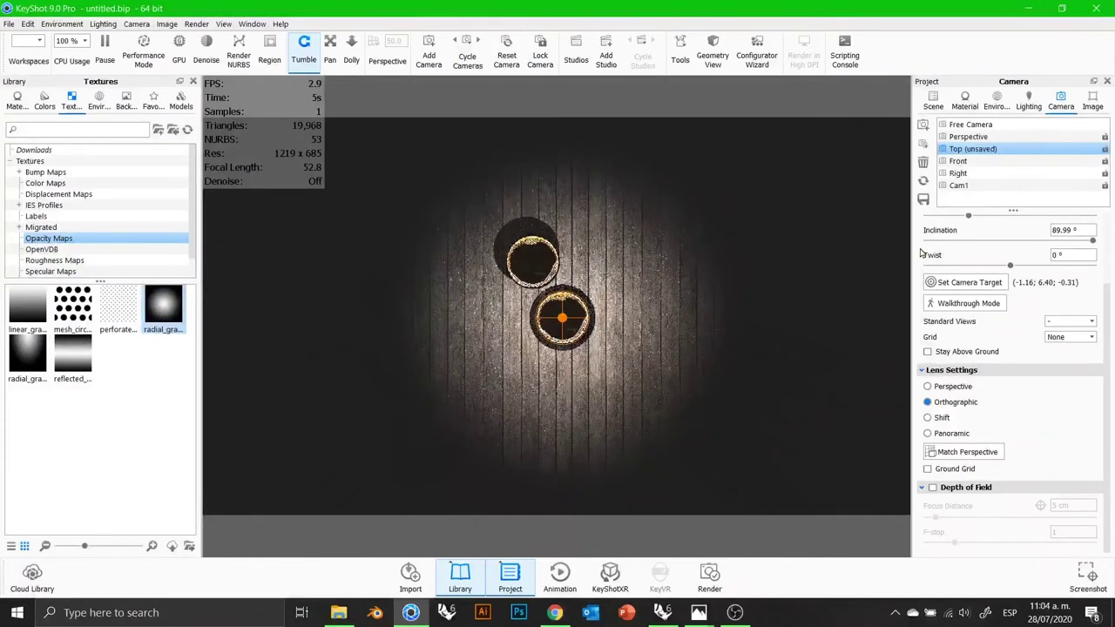
{"action": "left_click", "coordinate": [973, 186]}
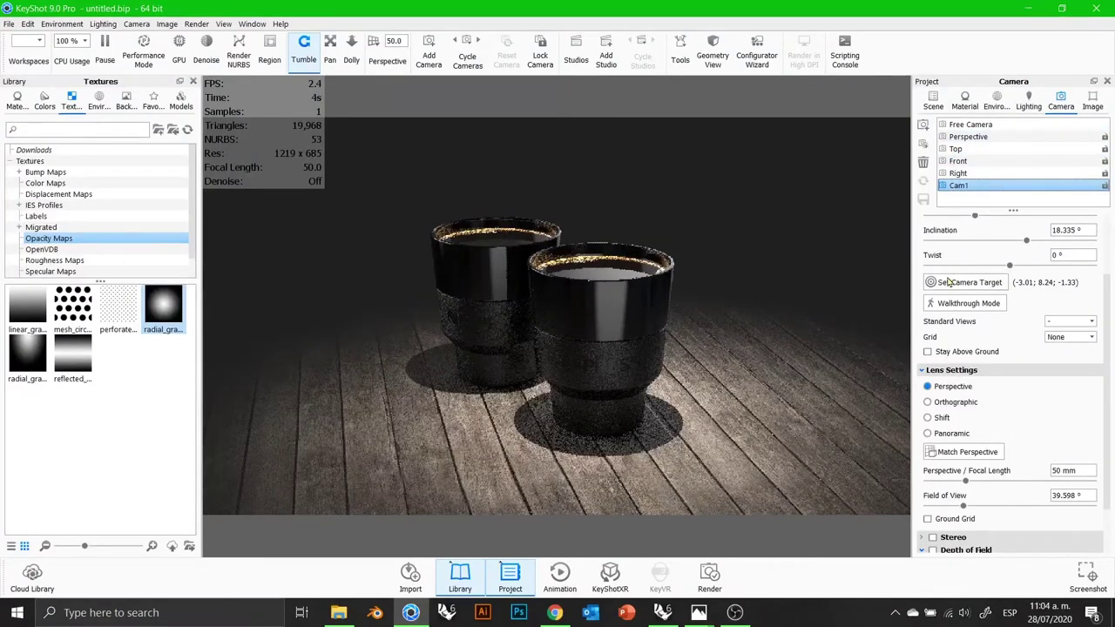
Step: Change the environment's background color to pure black
{"action": "left_click", "coordinate": [996, 99]}
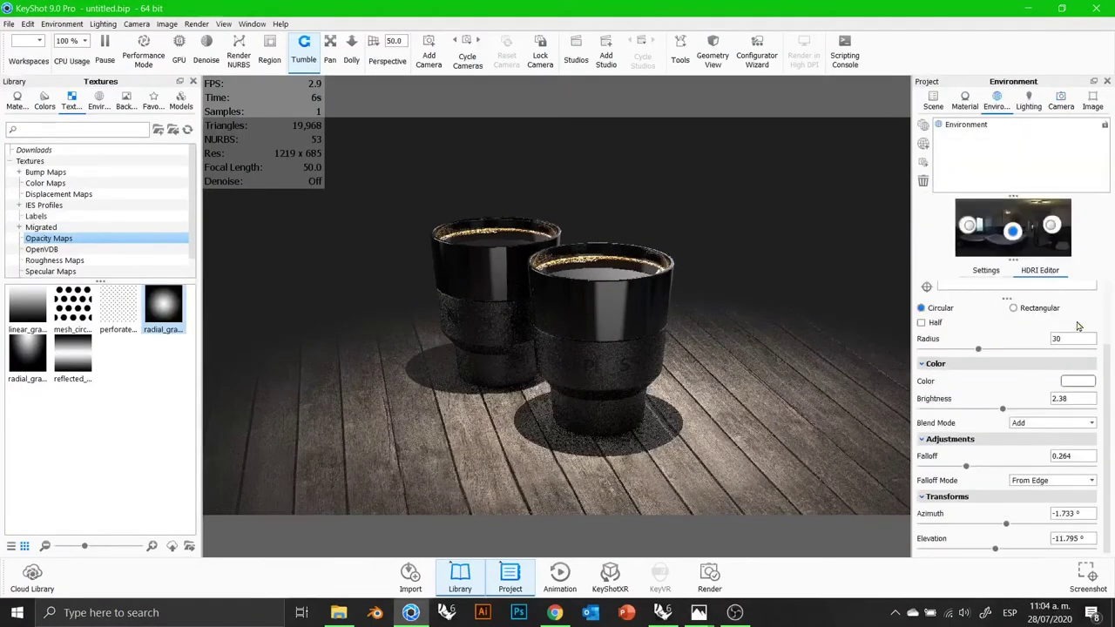
{"action": "mouse_move", "coordinate": [1104, 378]}
{"action": "left_mouse_down"}
{"action": "mouse_move", "coordinate": [1107, 354]}
{"action": "mouse_move", "coordinate": [1106, 383]}
{"action": "left_mouse_up"}
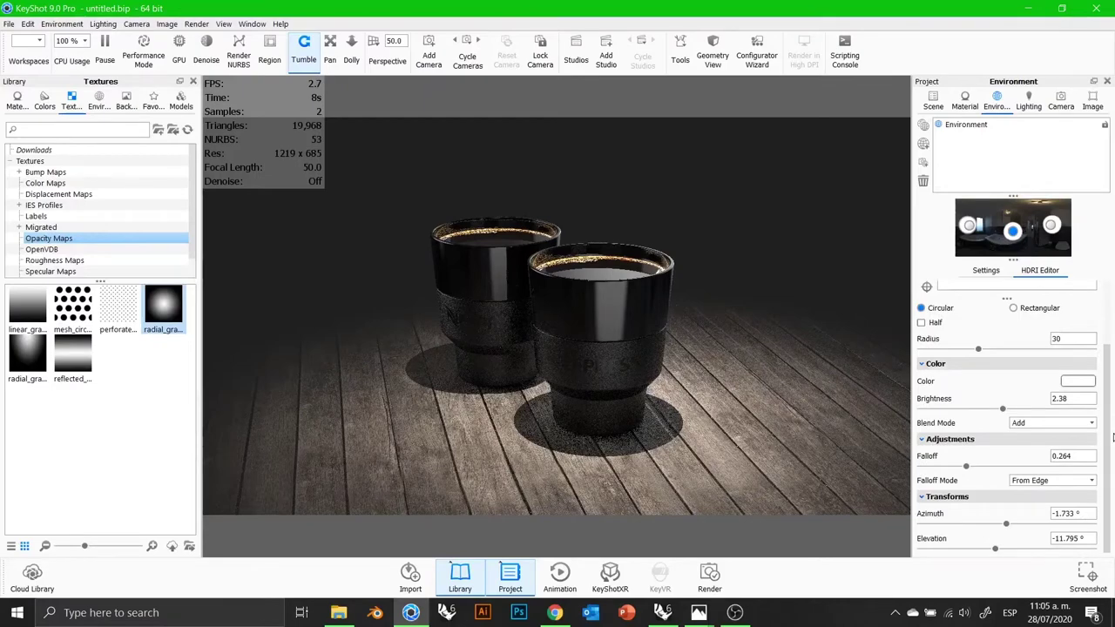
{"action": "left_click", "coordinate": [986, 271]}
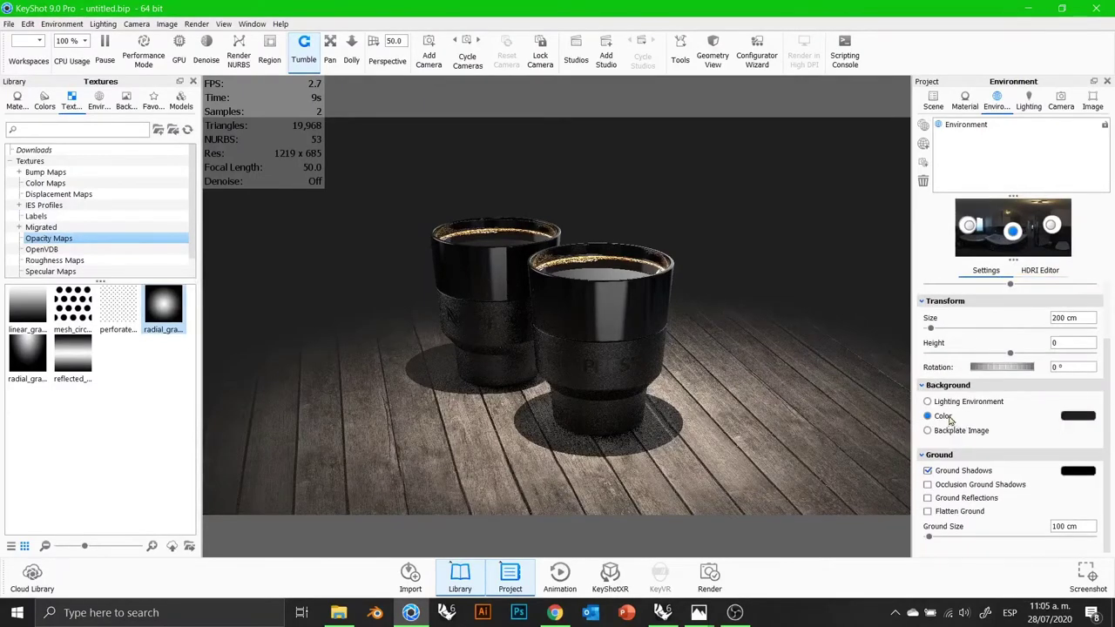
{"action": "left_click", "coordinate": [1077, 416]}
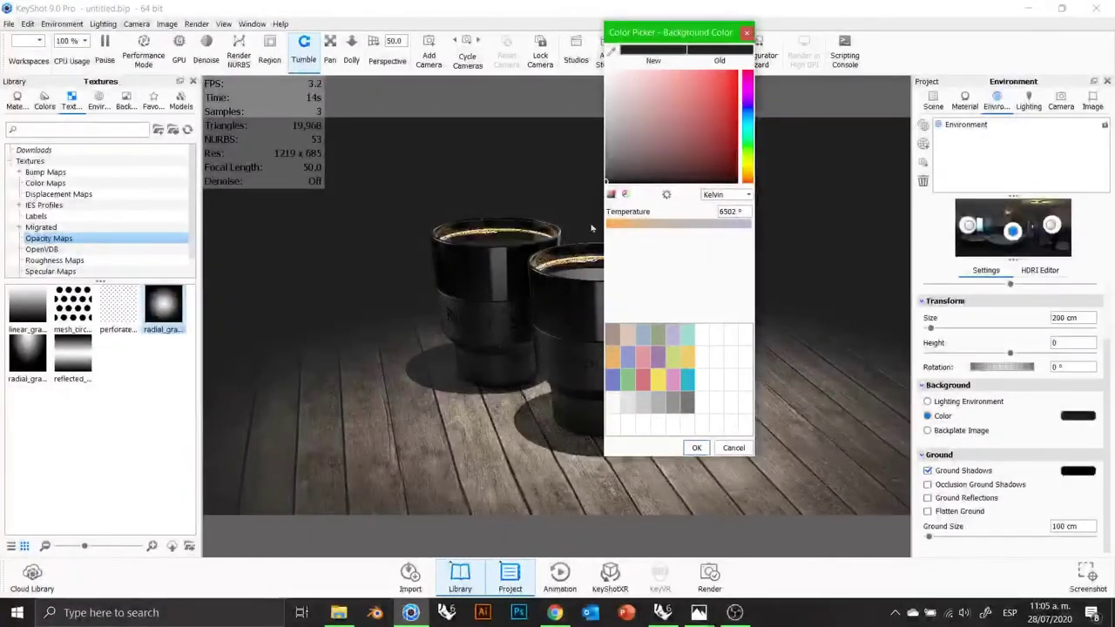
{"action": "left_click", "coordinate": [606, 180]}
{"action": "left_click_drag", "start_coordinate": [604, 183], "coordinate": [597, 209]}
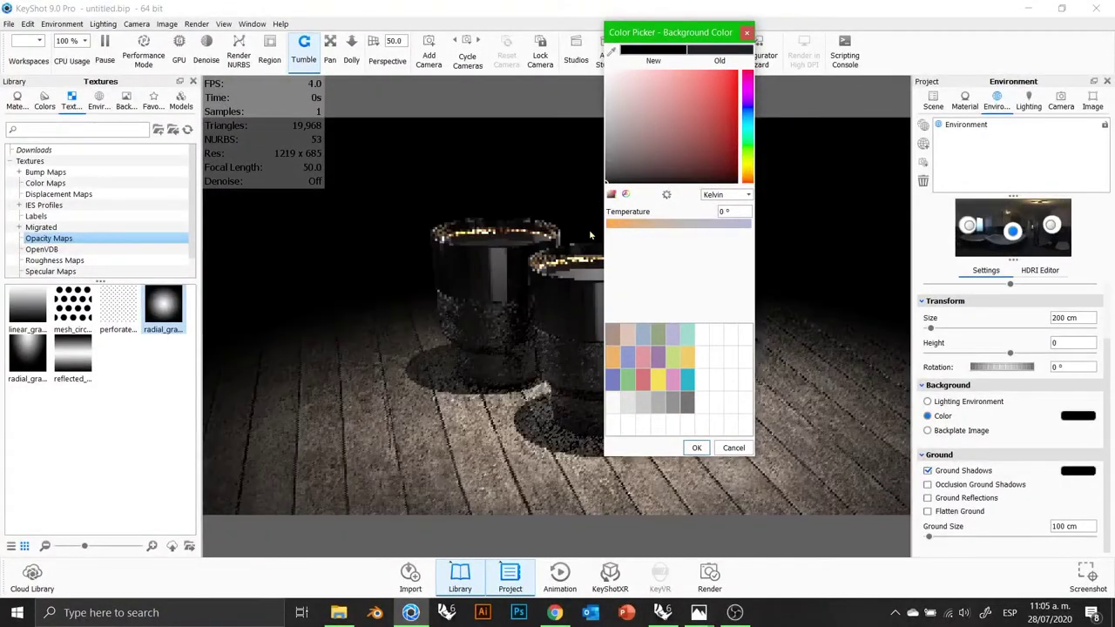
{"action": "left_click", "coordinate": [697, 449]}
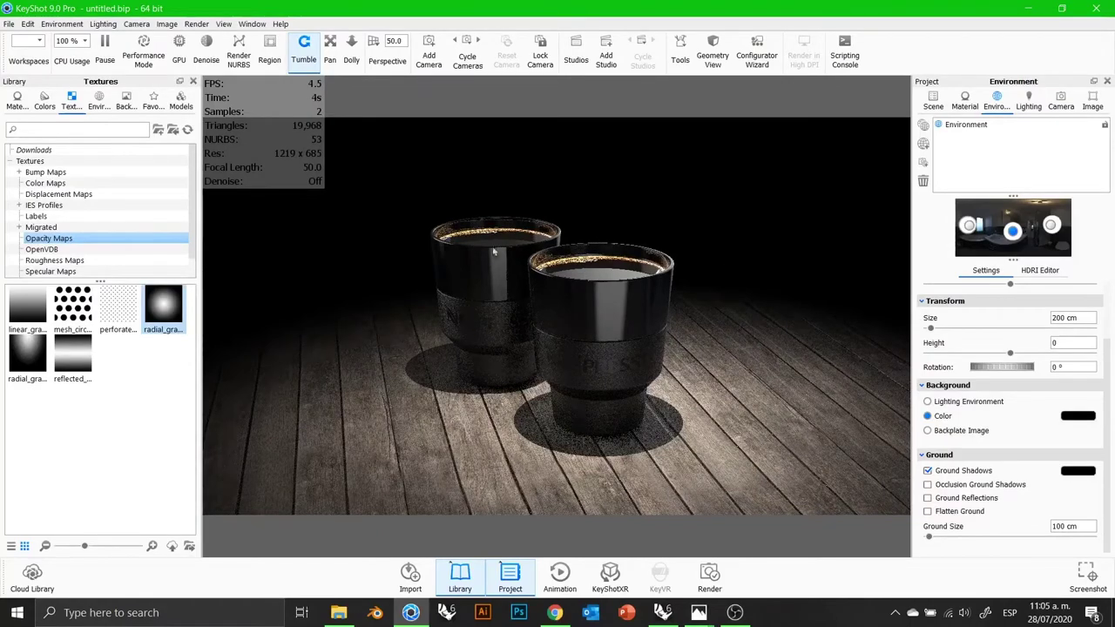
Step: Raise the Sphere spotlight's falloff to about 0.959 and its radius to about 20.5 cm
{"action": "left_click", "coordinate": [933, 100]}
{"action": "right_click", "coordinate": [959, 214]}
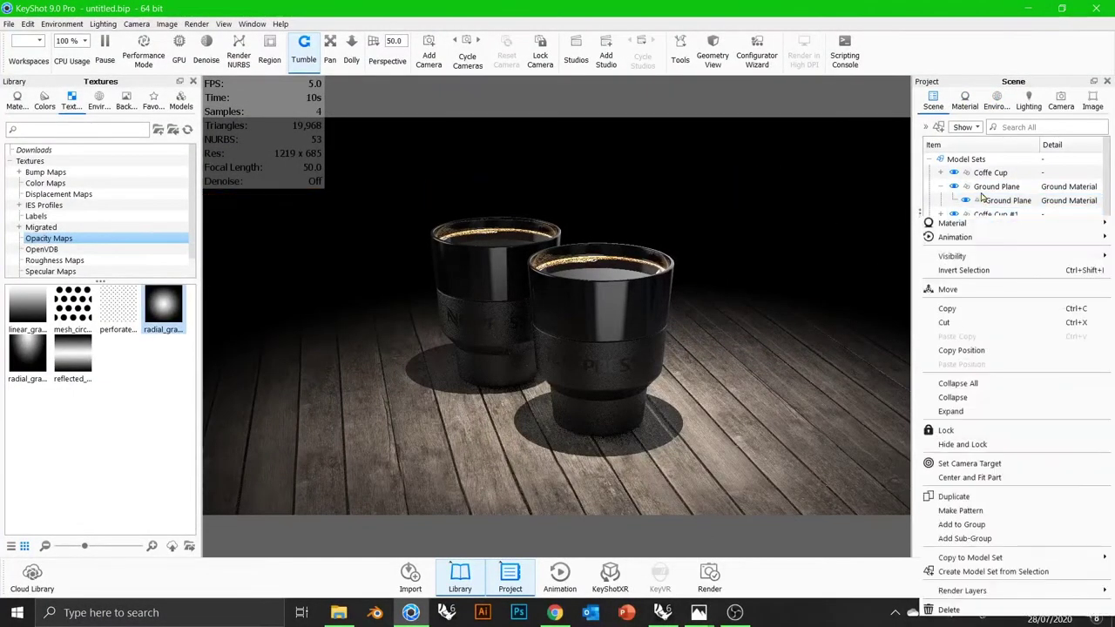
{"action": "left_click", "coordinate": [1106, 180]}
{"action": "left_click", "coordinate": [1000, 228]}
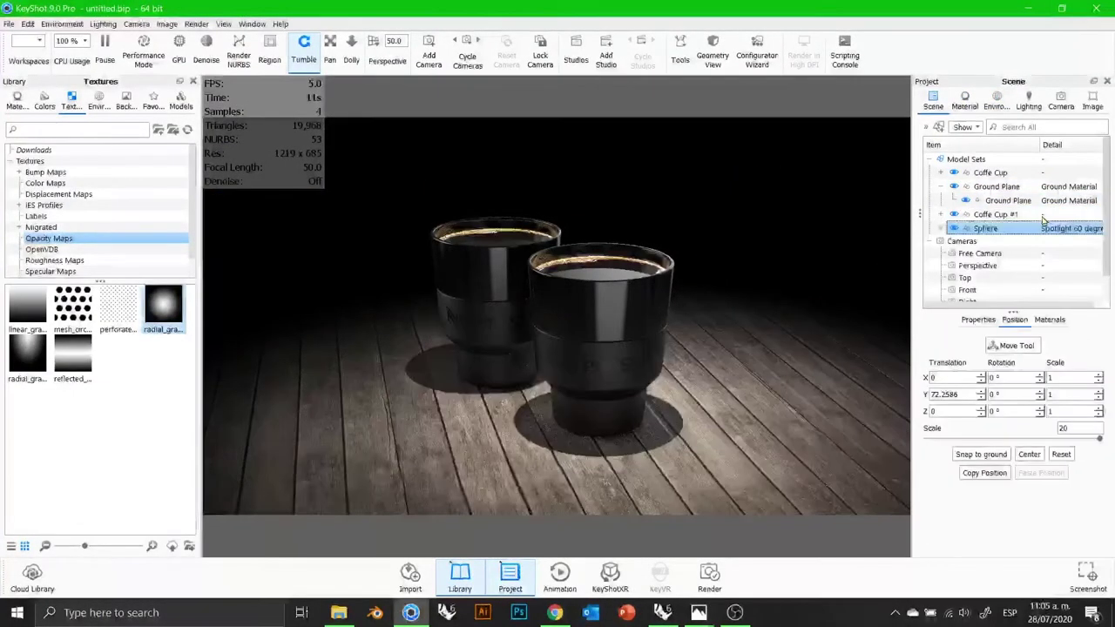
{"action": "double_click", "coordinate": [998, 230]}
{"action": "right_click", "coordinate": [996, 229]}
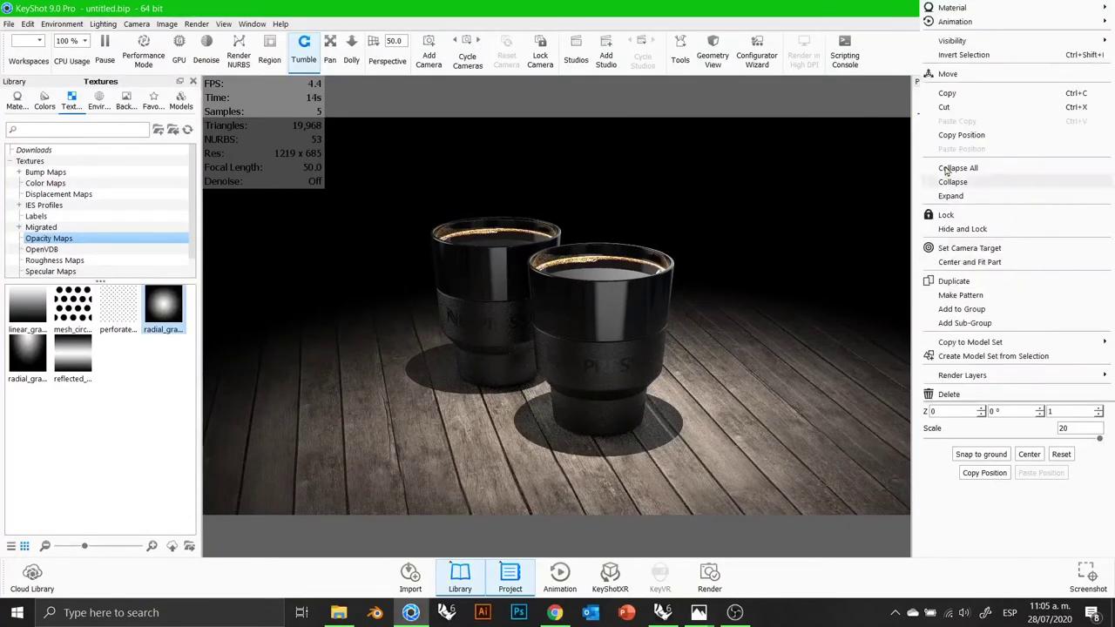
{"action": "left_click", "coordinate": [827, 11]}
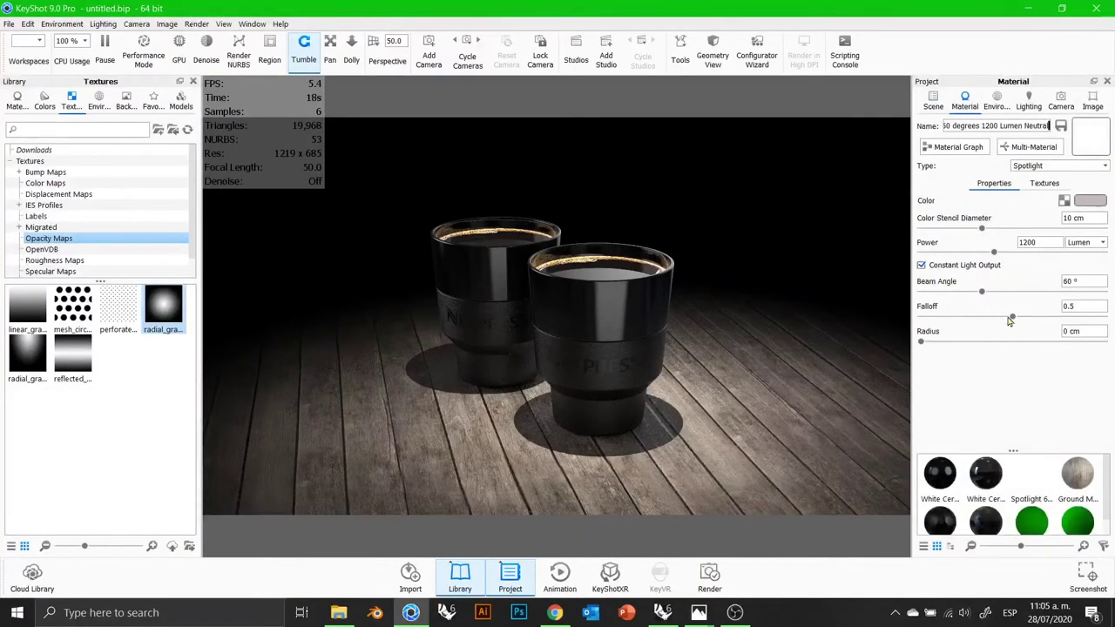
{"action": "left_click_drag", "start_coordinate": [1013, 321], "coordinate": [1073, 317]}
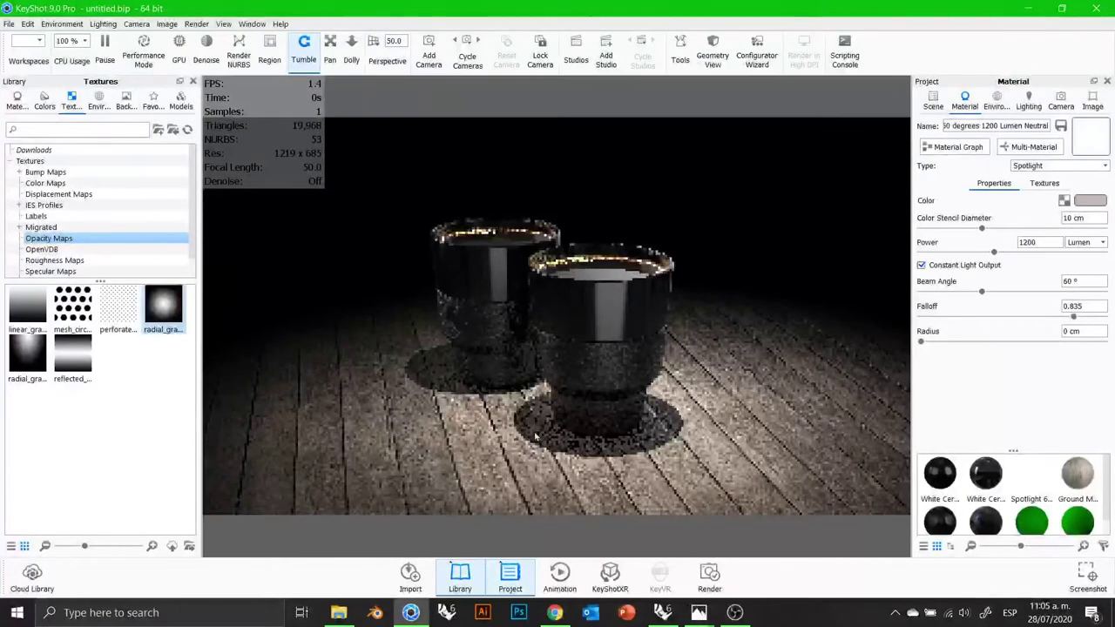
{"action": "left_click_drag", "start_coordinate": [1073, 317], "coordinate": [1089, 318]}
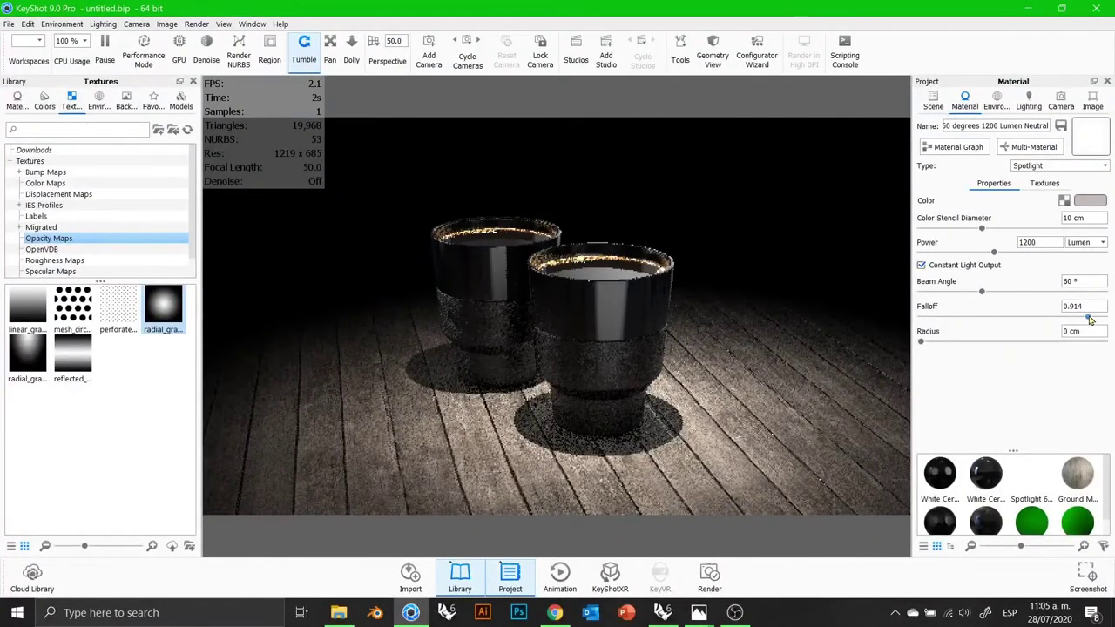
{"action": "mouse_move", "coordinate": [925, 347]}
{"action": "left_mouse_down"}
{"action": "mouse_move", "coordinate": [959, 347]}
{"action": "mouse_move", "coordinate": [931, 349]}
{"action": "left_mouse_up"}
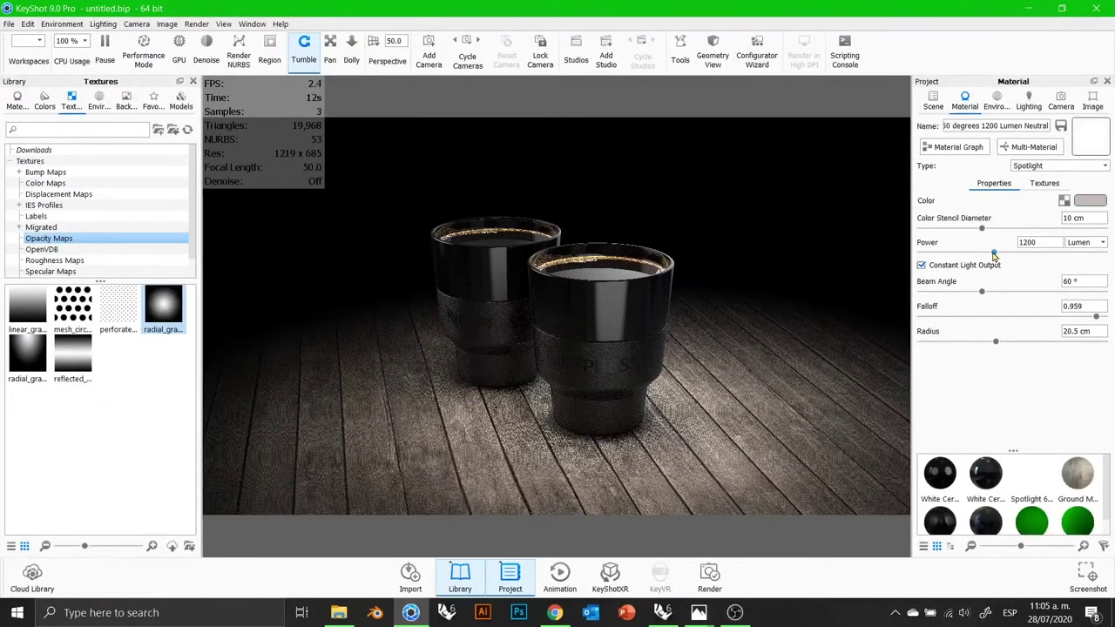
Step: Lower the spotlight's power to about 915 lumens
{"action": "left_click_drag", "start_coordinate": [1061, 254], "coordinate": [976, 254]}
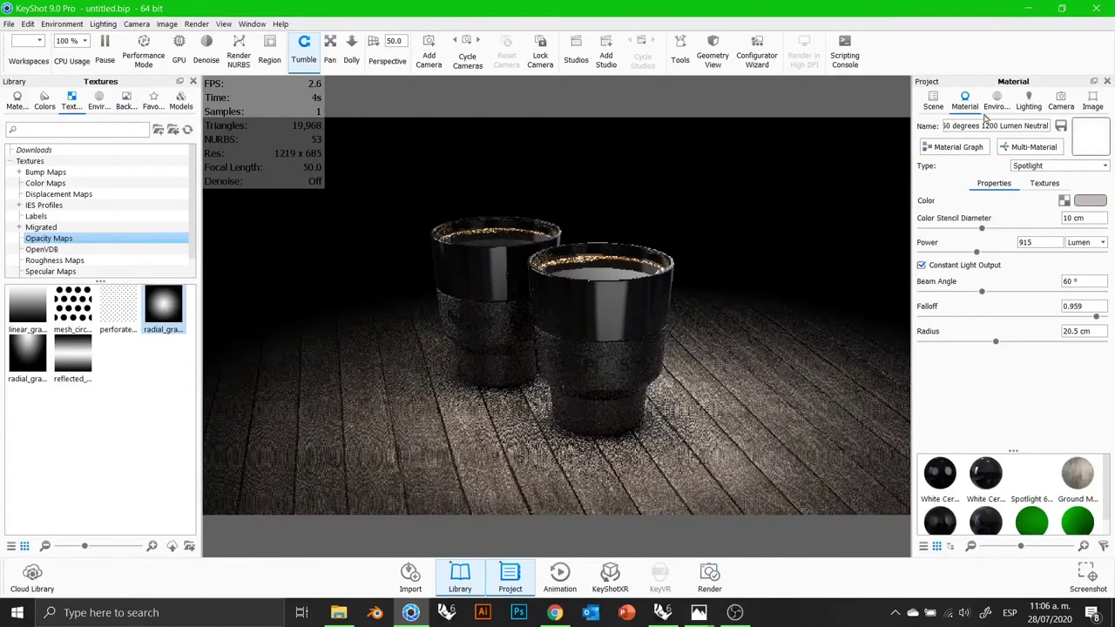
Step: Enable Denoise and Bloom for the image, with a bloom intensity of about 0.661 and a bloom radius of about 8.6 px
{"action": "left_click", "coordinate": [1089, 106]}
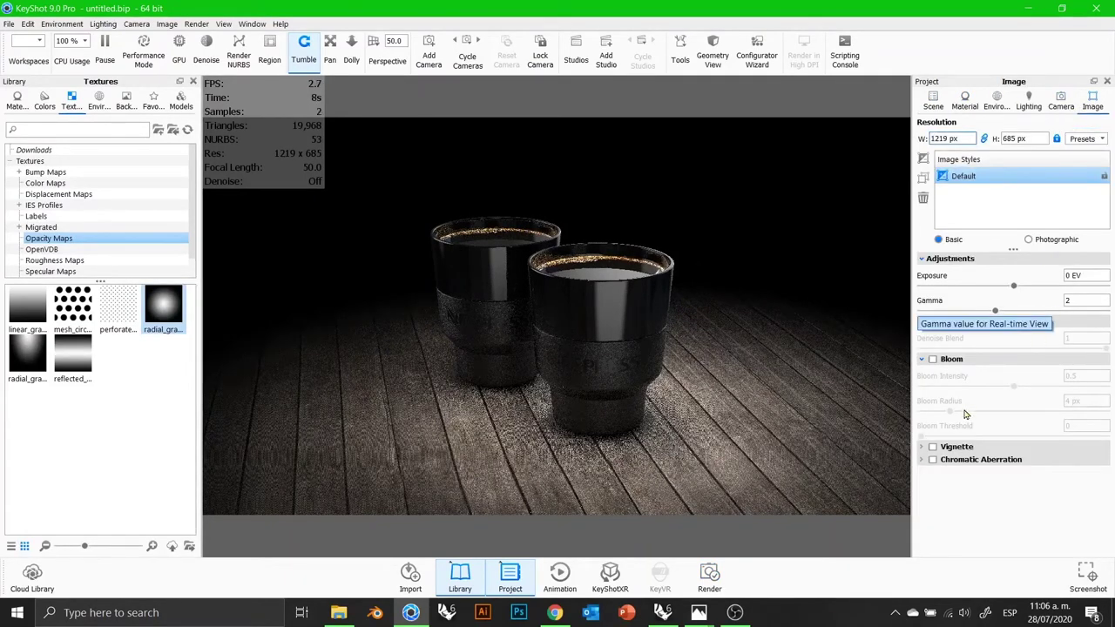
{"action": "left_click", "coordinate": [932, 322]}
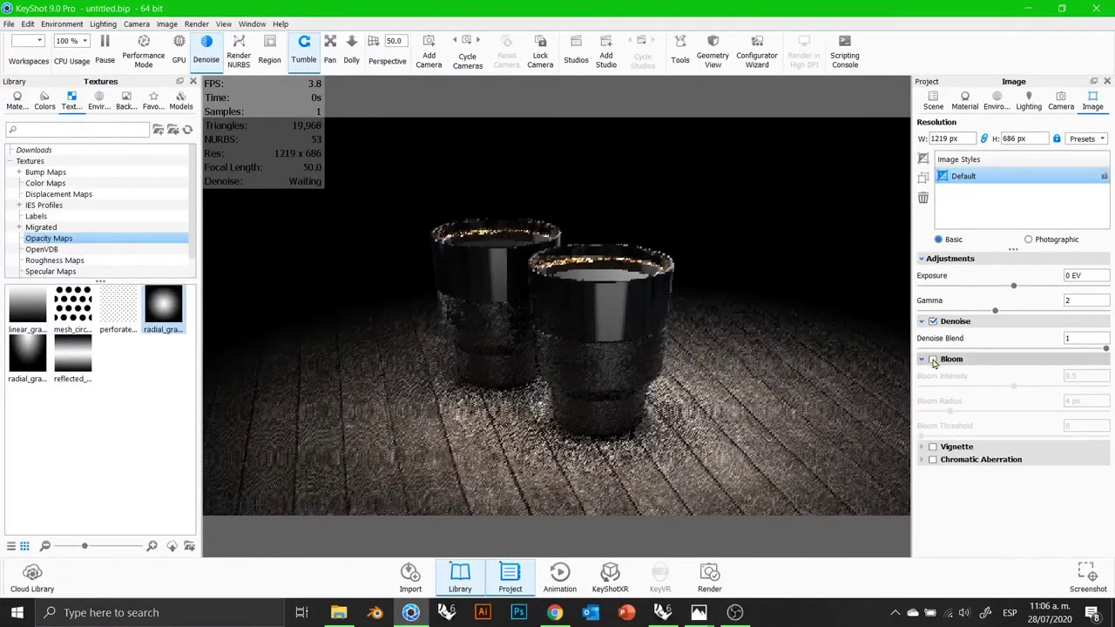
{"action": "left_click", "coordinate": [933, 359]}
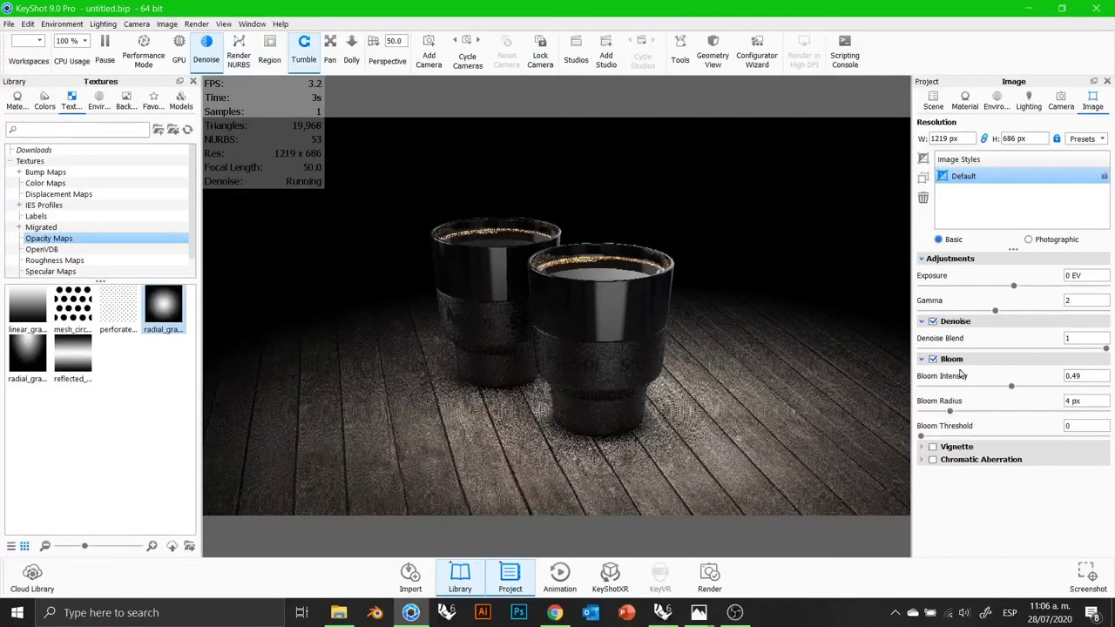
{"action": "left_click_drag", "start_coordinate": [951, 411], "coordinate": [1044, 392]}
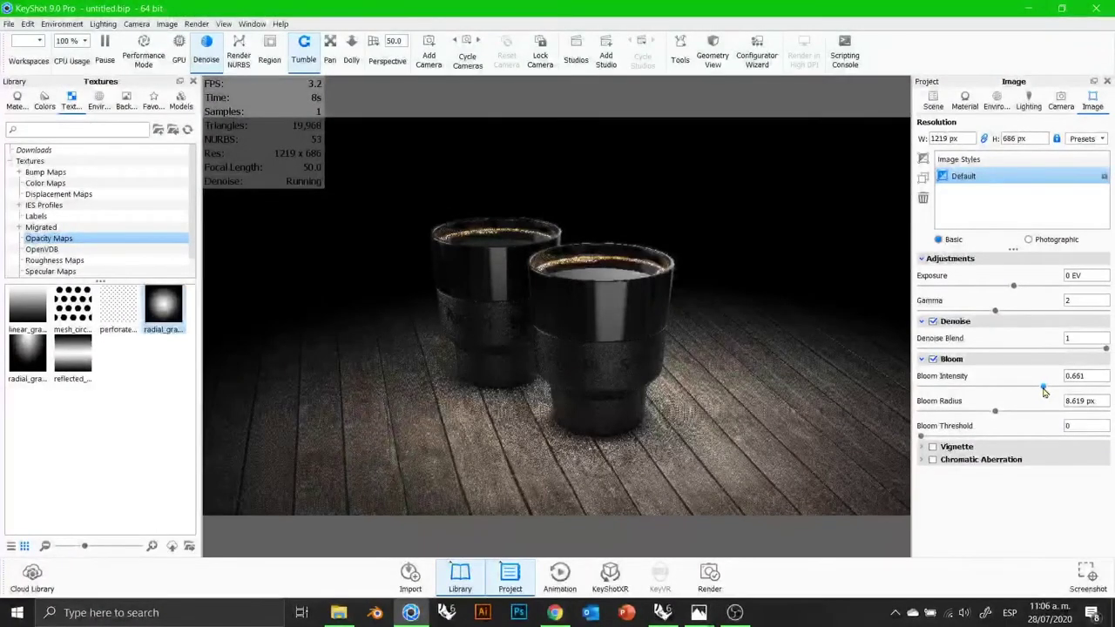
Step: Turn on depth of field for Cam1 and place the focal point on the front cup
{"action": "left_click", "coordinate": [1061, 103]}
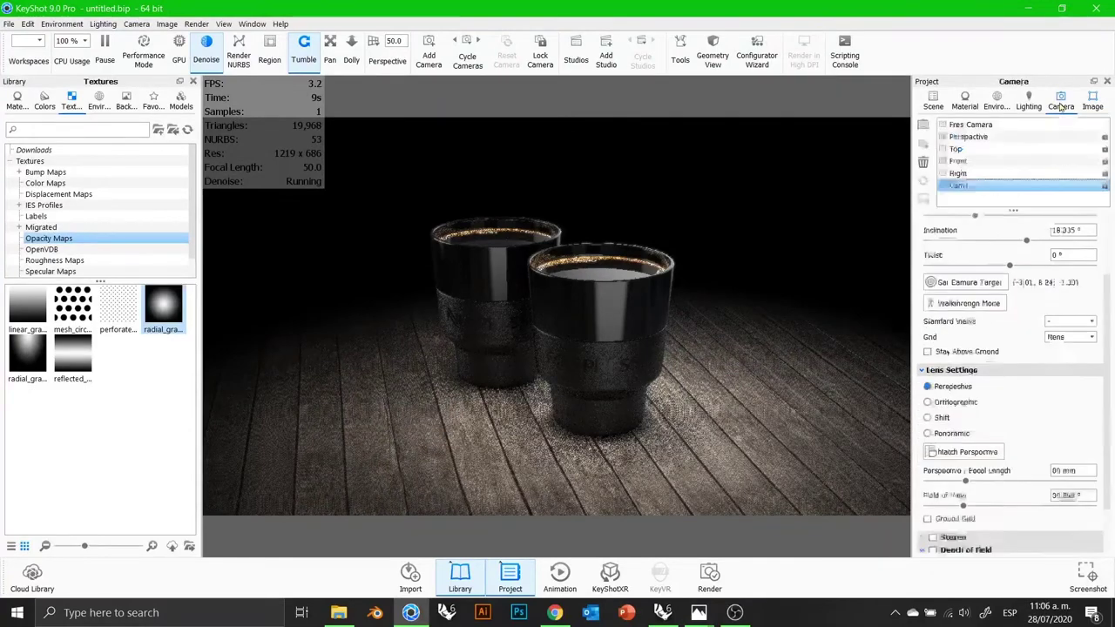
{"action": "scroll", "coordinate": [1028, 435], "scroll_direction": "down", "scroll_amount": 1}
{"action": "left_click", "coordinate": [952, 488]}
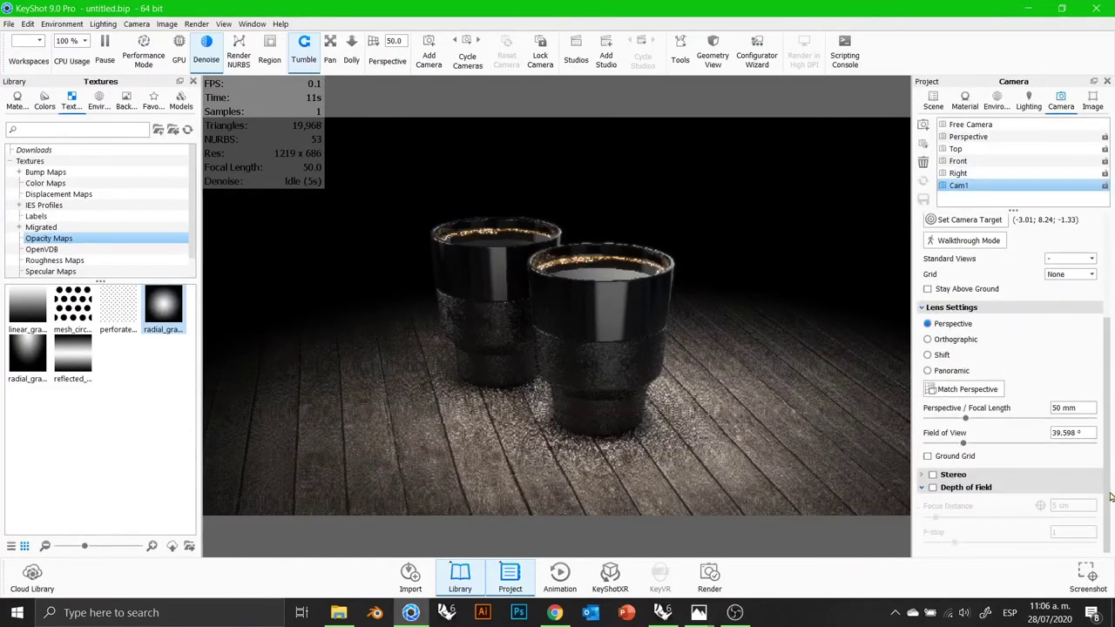
{"action": "left_click", "coordinate": [933, 488]}
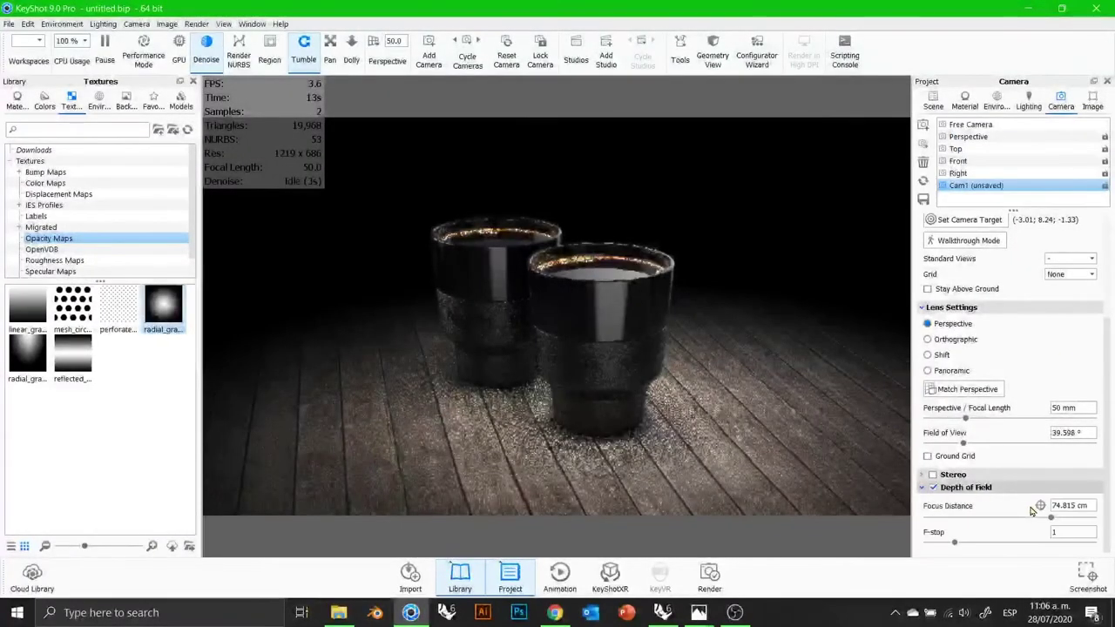
{"action": "left_click", "coordinate": [598, 339]}
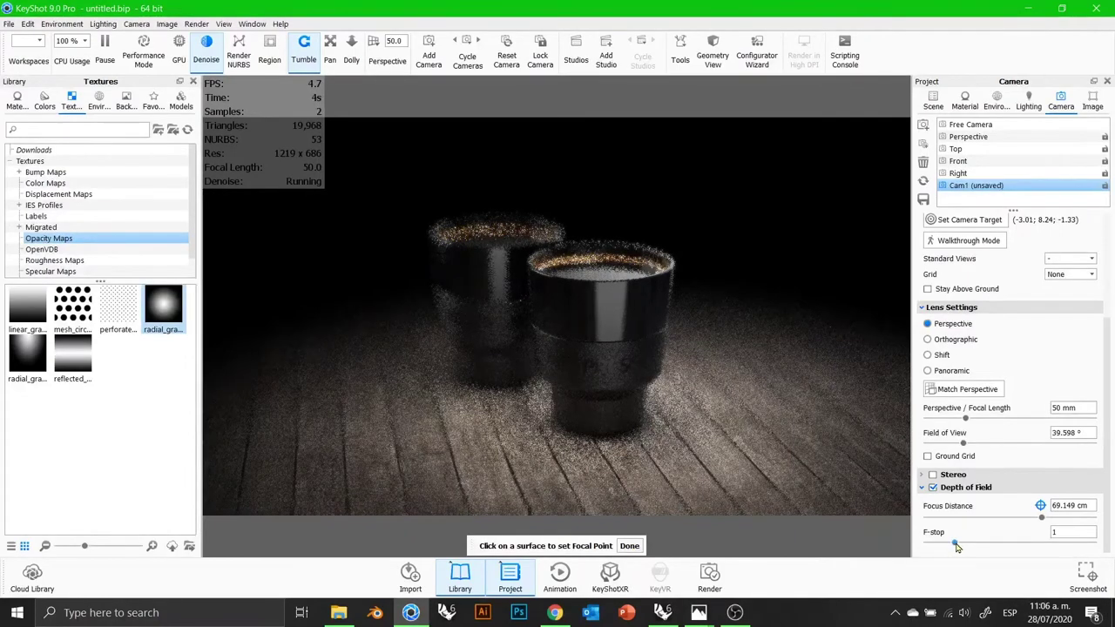
Step: Set the depth of field F-stop to 4 and finish picking the focal point
{"action": "left_click_drag", "start_coordinate": [987, 546], "coordinate": [1021, 542]}
{"action": "left_click", "coordinate": [1078, 532]}
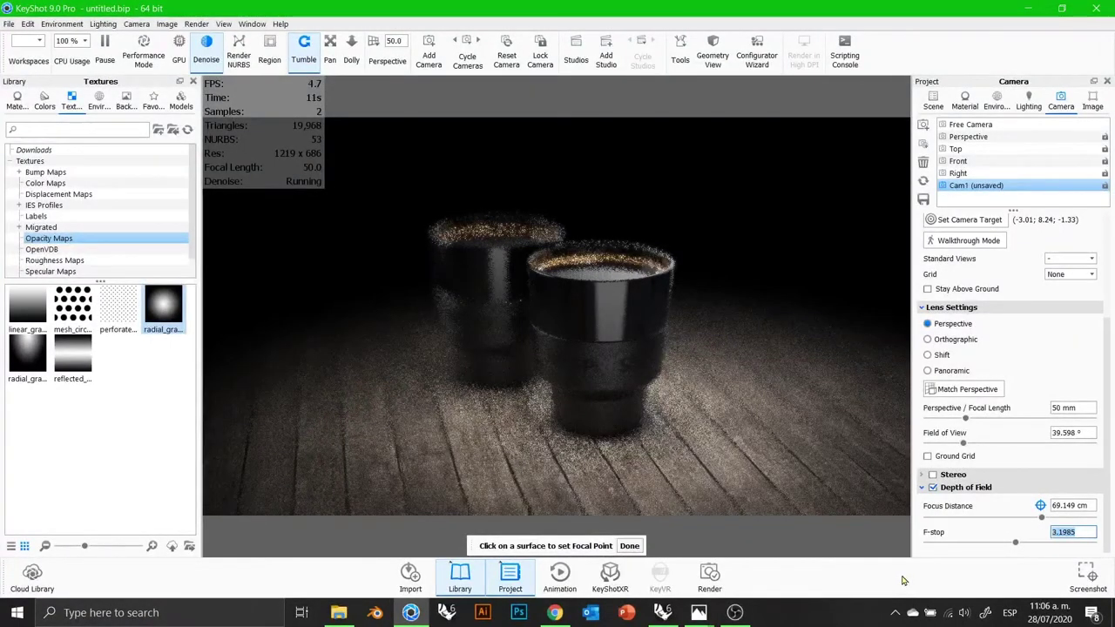
{"action": "type", "text": "4"}
{"action": "key", "text": "Return"}
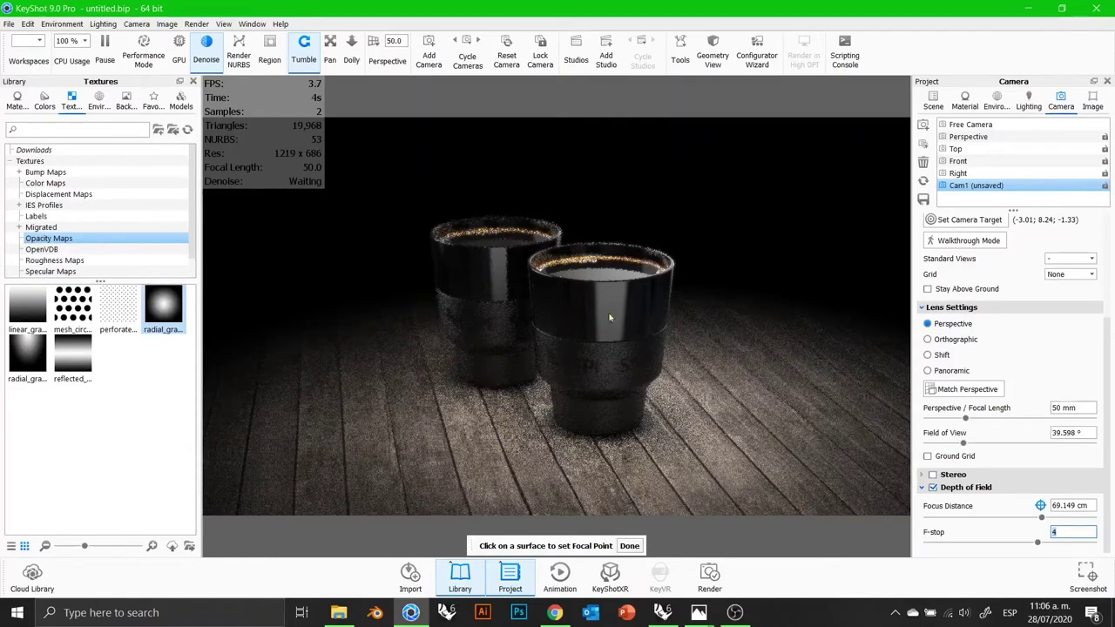
{"action": "left_click", "coordinate": [631, 551]}
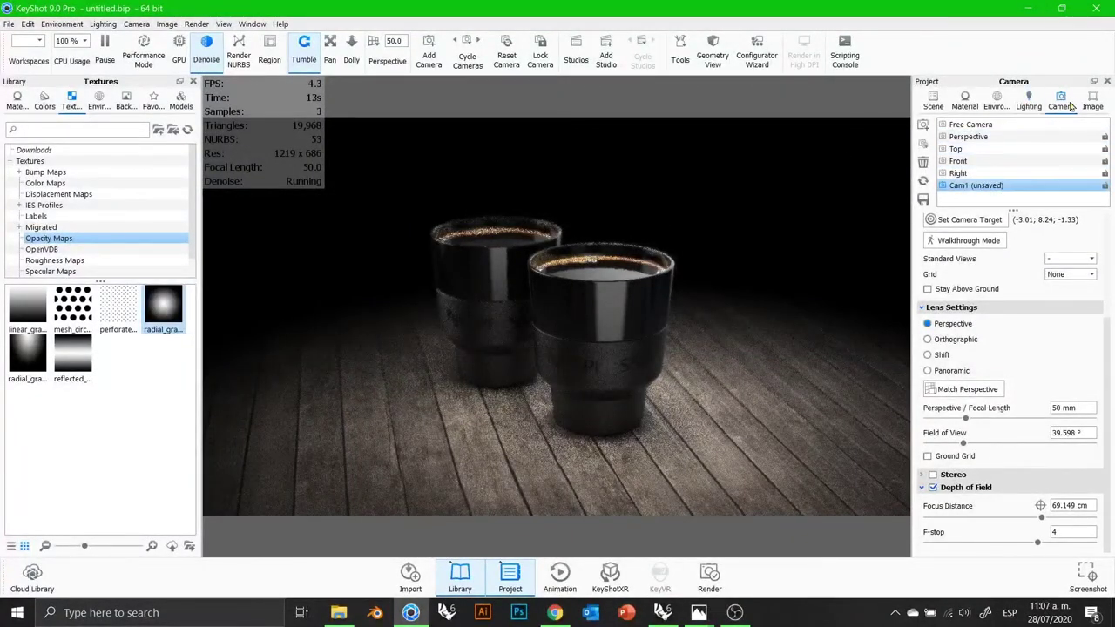
Step: Open the final render settings and reset Cam1 to its saved state
{"action": "scroll", "coordinate": [563, 375], "scroll_direction": "down", "scroll_amount": 2}
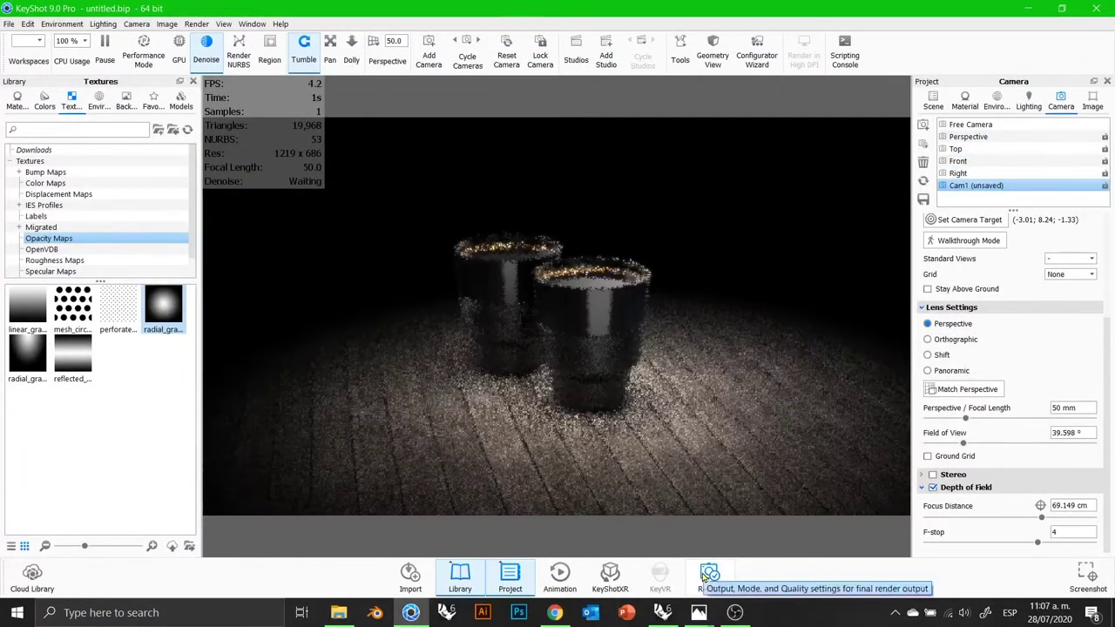
{"action": "left_click", "coordinate": [708, 577]}
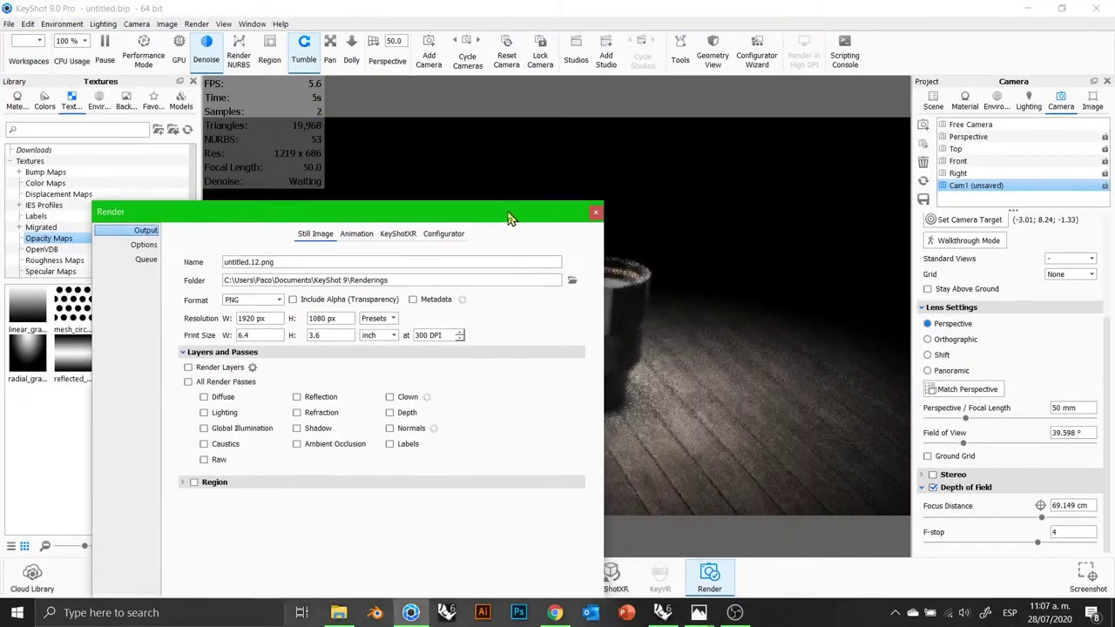
{"action": "left_click", "coordinate": [924, 180]}
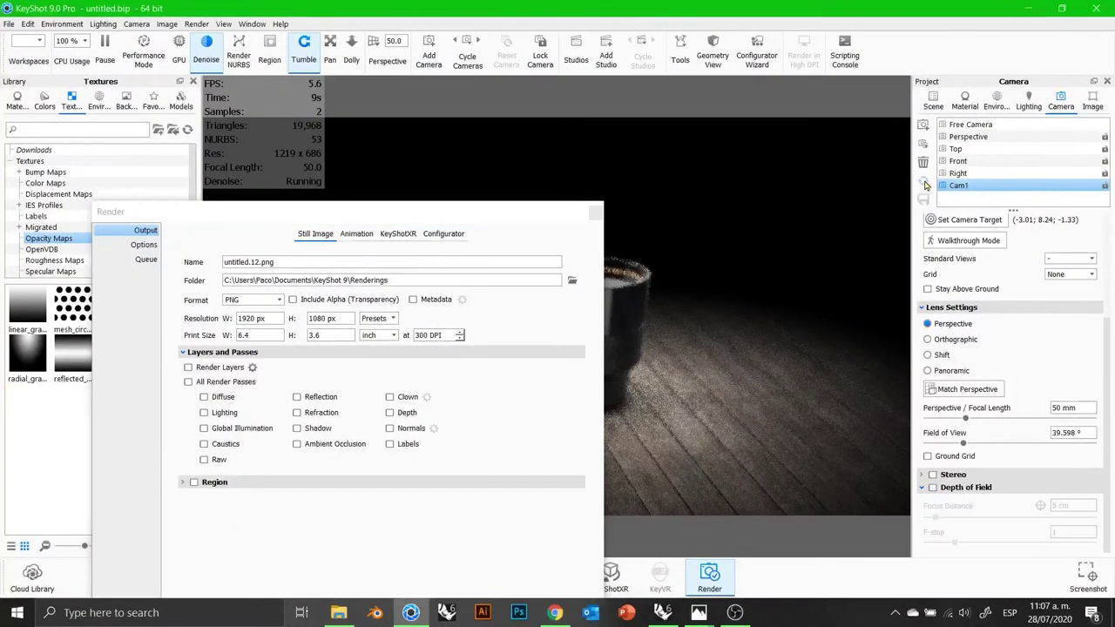
{"action": "left_click", "coordinate": [464, 218]}
{"action": "left_click_drag", "start_coordinate": [464, 219], "coordinate": [280, 277]}
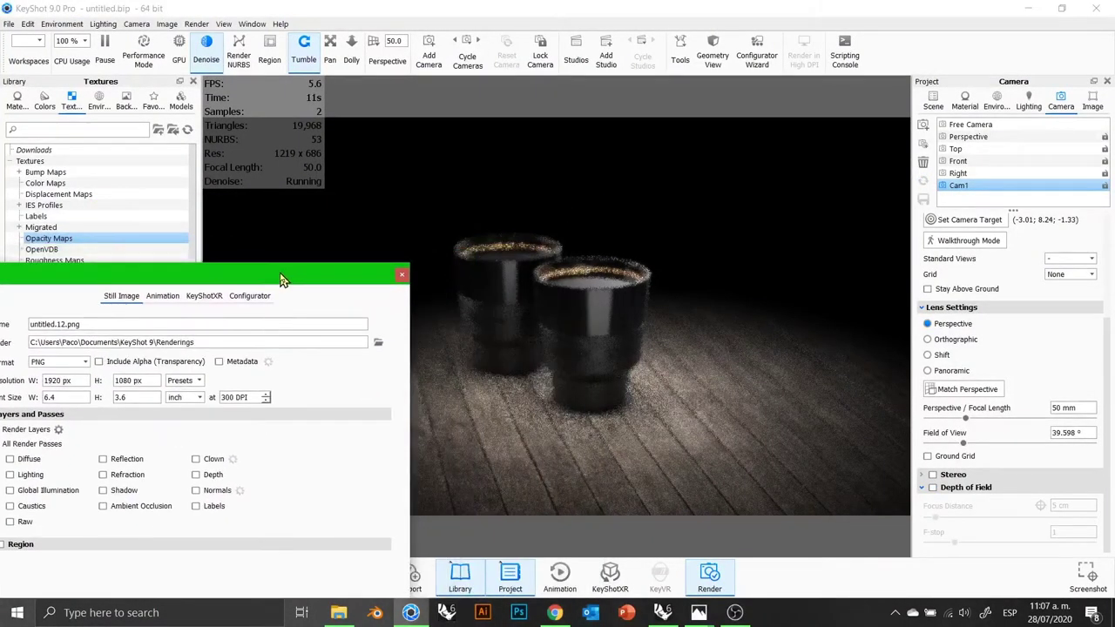
{"action": "scroll", "coordinate": [505, 317], "scroll_direction": "up", "scroll_amount": 2}
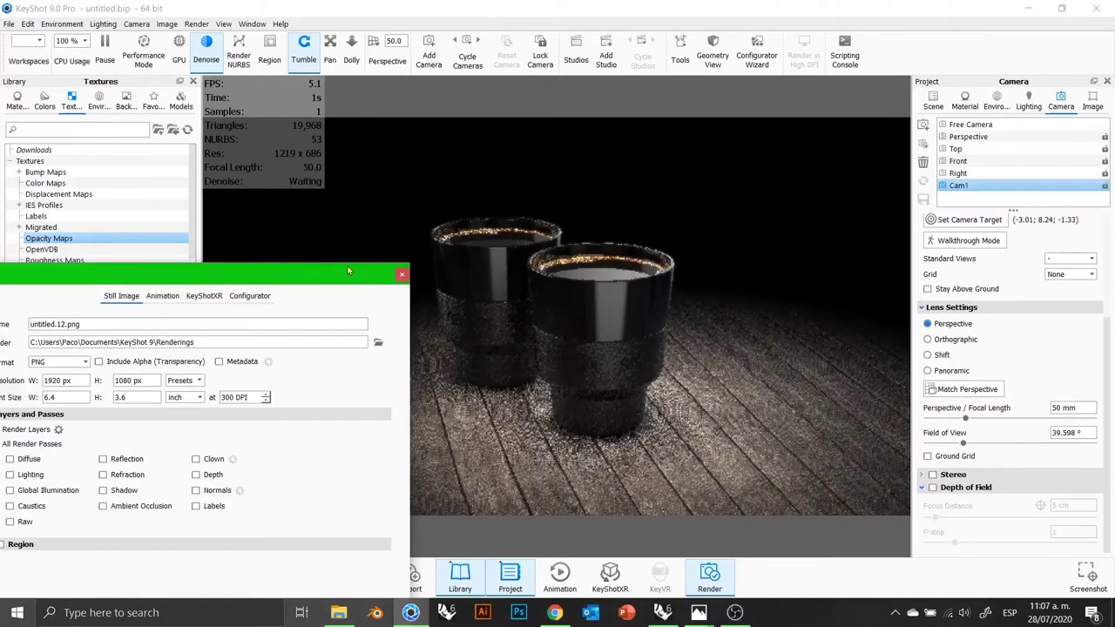
{"action": "left_click_drag", "start_coordinate": [348, 271], "coordinate": [642, 150]}
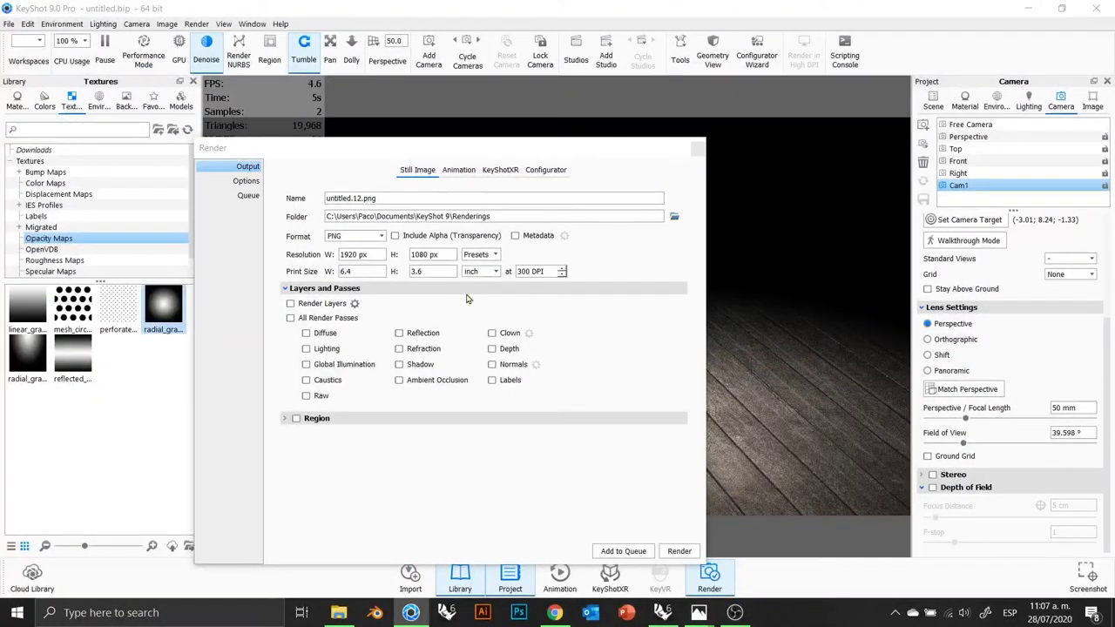
Step: Browse for the render output folder, going to Career > YouTube Channel on the Seagate Backup Plus Drive (H:)
{"action": "left_click", "coordinate": [674, 216]}
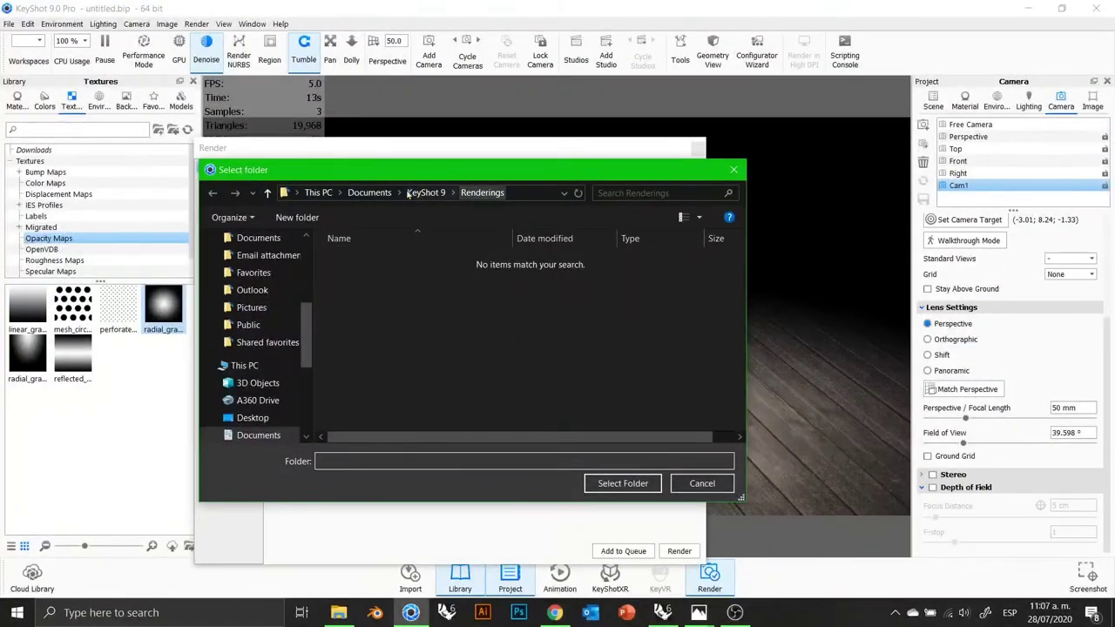
{"action": "scroll", "coordinate": [261, 375], "scroll_direction": "down", "scroll_amount": 4}
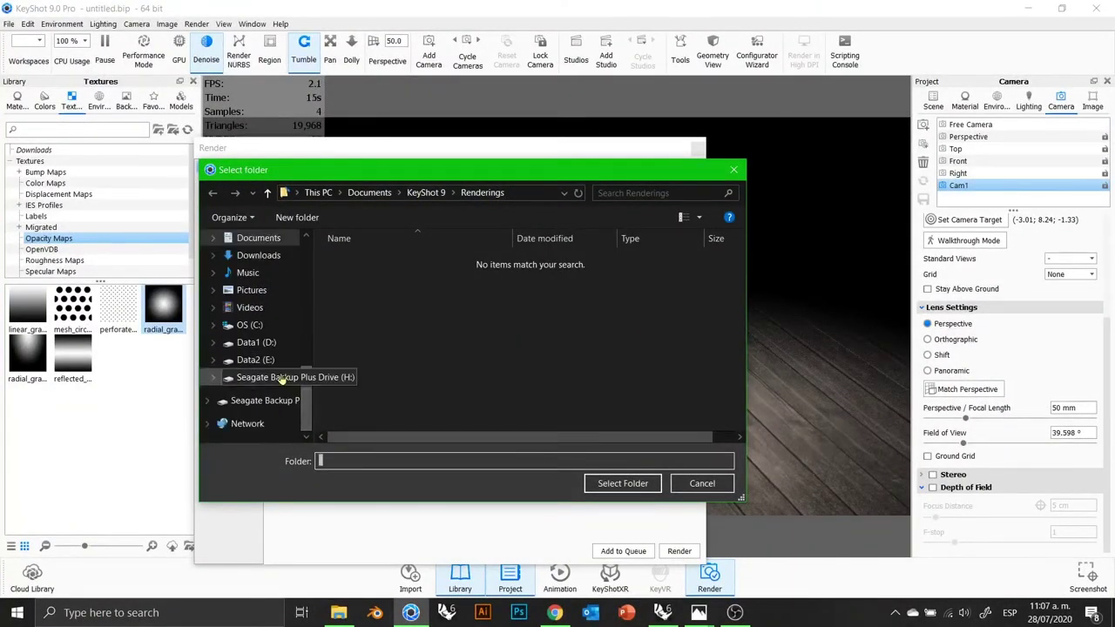
{"action": "left_click", "coordinate": [281, 380]}
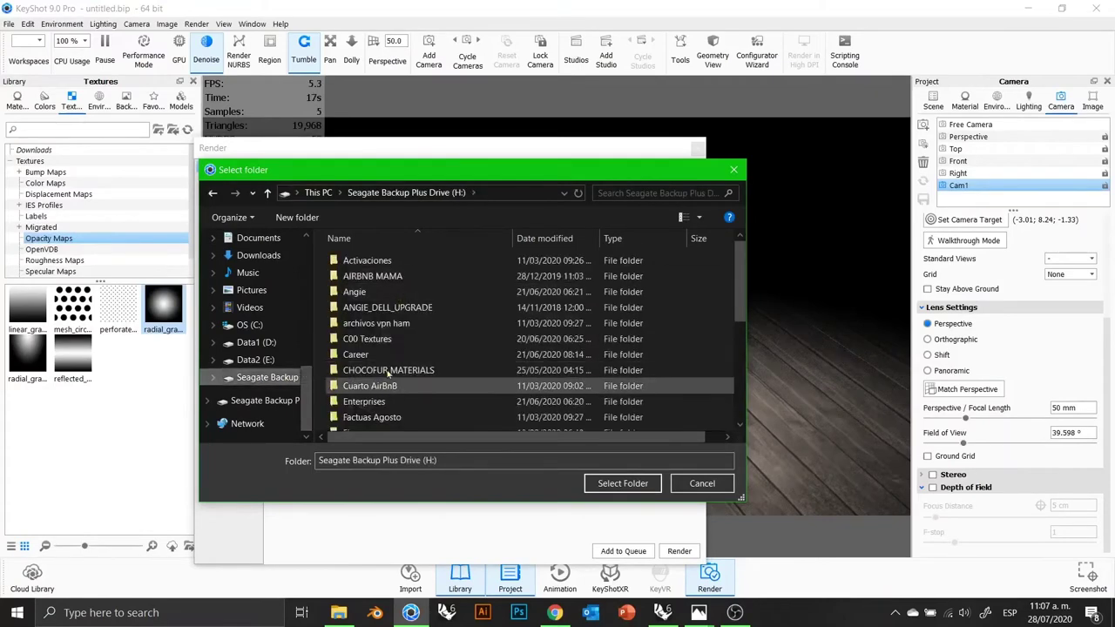
{"action": "scroll", "coordinate": [384, 336], "scroll_direction": "down", "scroll_amount": 5}
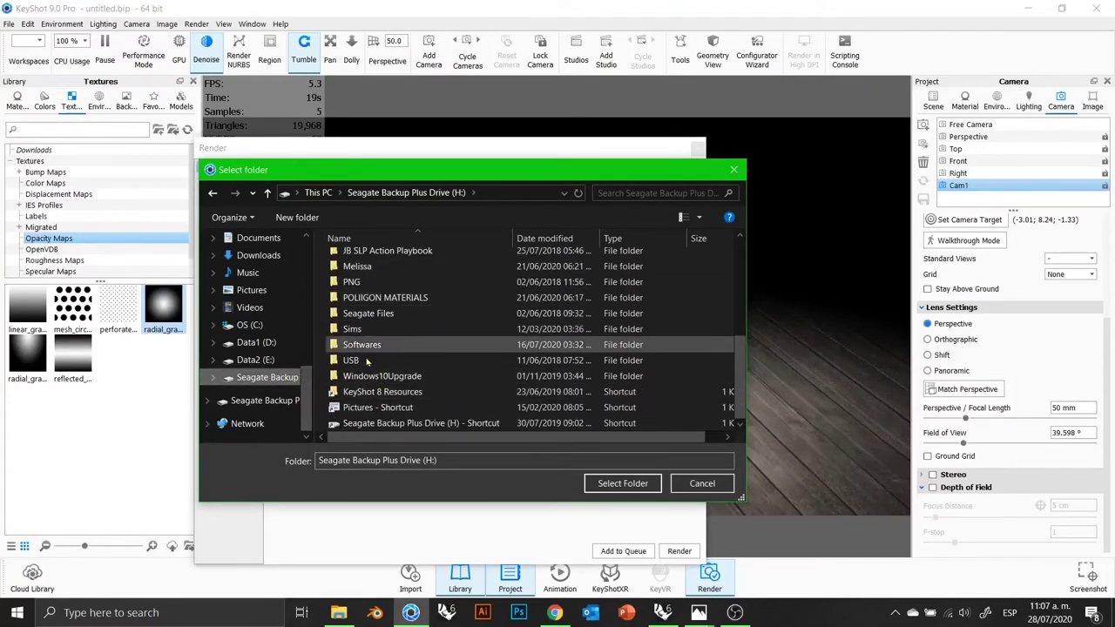
{"action": "scroll", "coordinate": [377, 346], "scroll_direction": "up", "scroll_amount": 5}
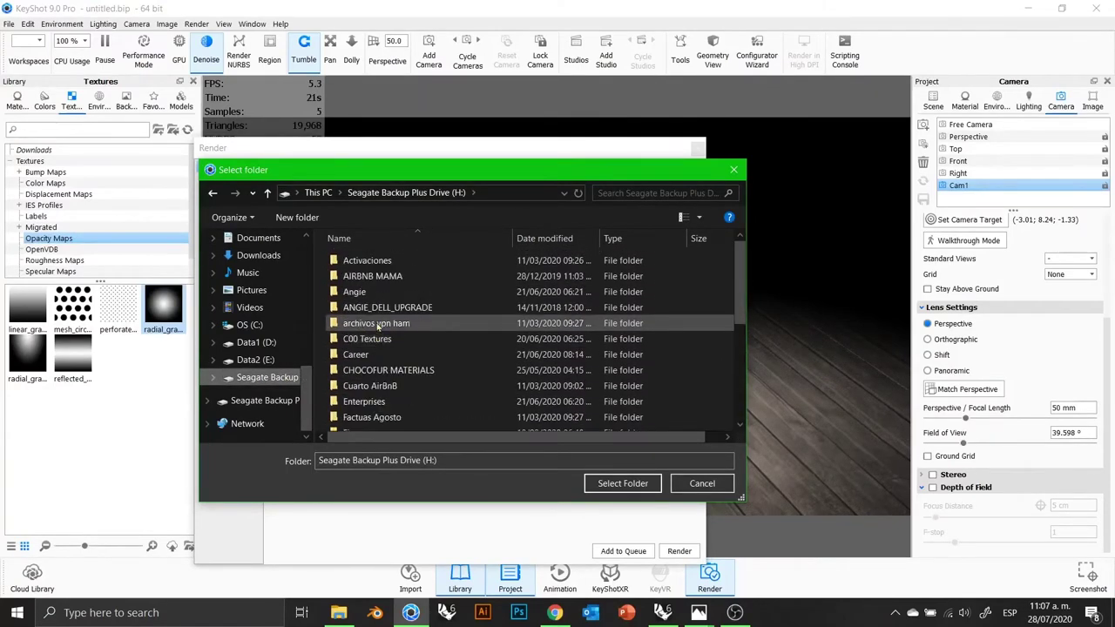
{"action": "left_click", "coordinate": [377, 356]}
{"action": "double_click", "coordinate": [382, 350]}
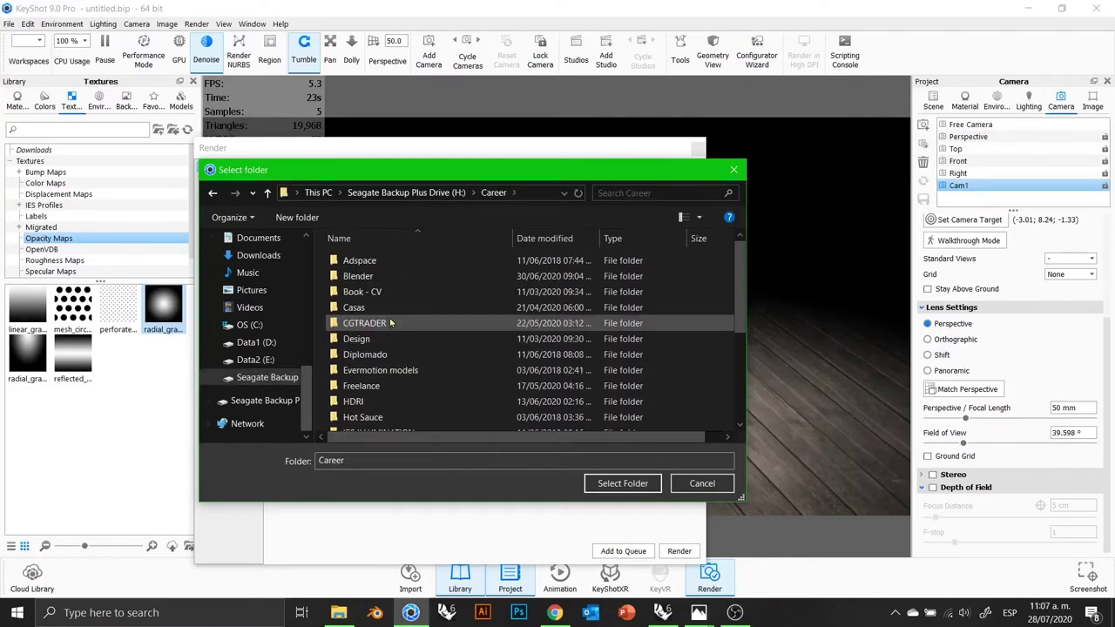
{"action": "scroll", "coordinate": [383, 383], "scroll_direction": "down", "scroll_amount": 5}
{"action": "left_click", "coordinate": [384, 424]}
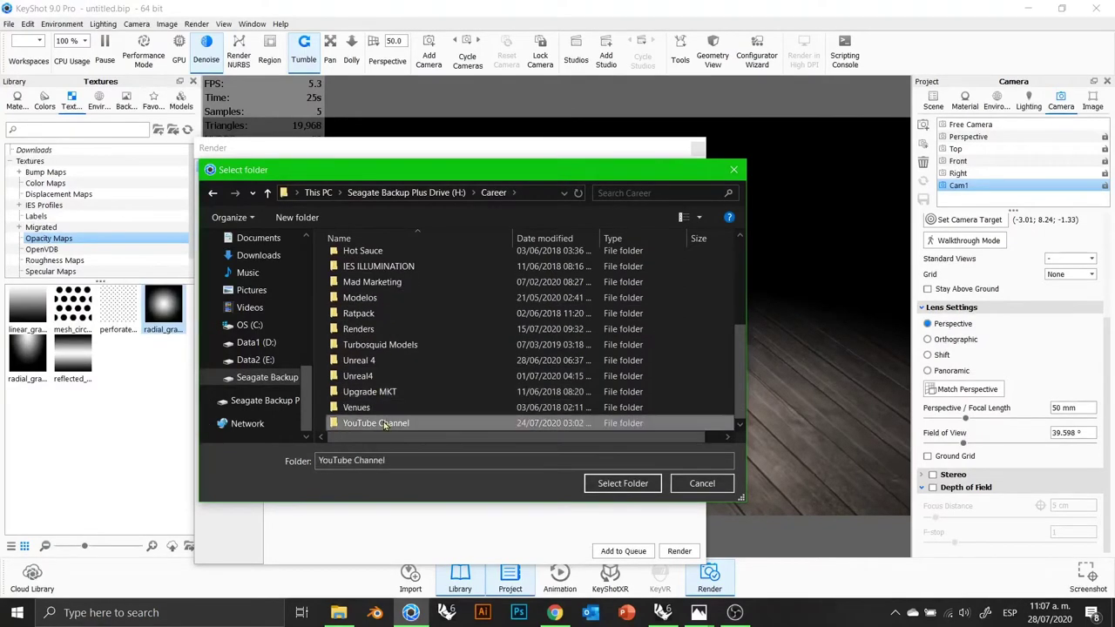
{"action": "double_click", "coordinate": [384, 424]}
Step: Select TUTORIALS > Nespresso TOuch Cups > Renders as the output folder for the render
{"action": "left_click", "coordinate": [383, 339]}
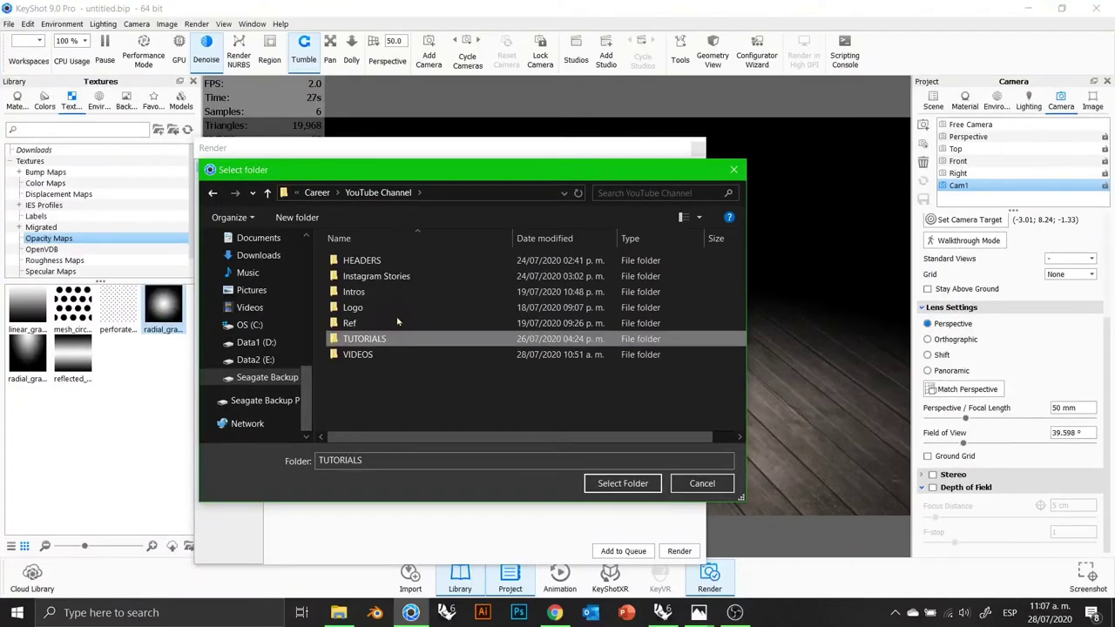
{"action": "double_click", "coordinate": [394, 335]}
{"action": "left_click", "coordinate": [400, 370]}
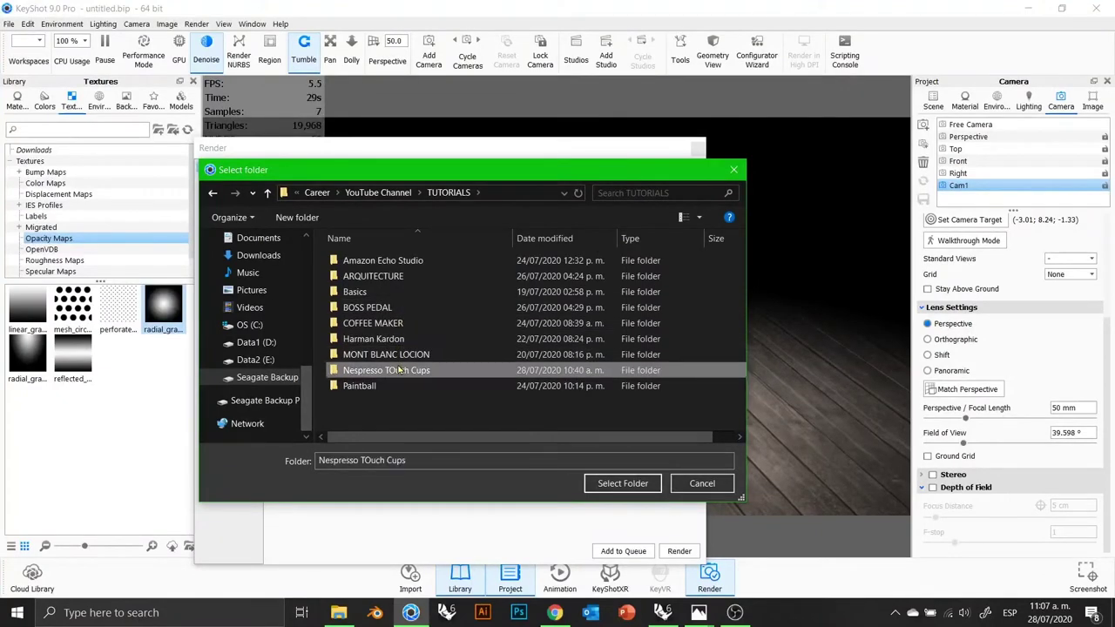
{"action": "double_click", "coordinate": [400, 370]}
{"action": "left_click", "coordinate": [513, 293]}
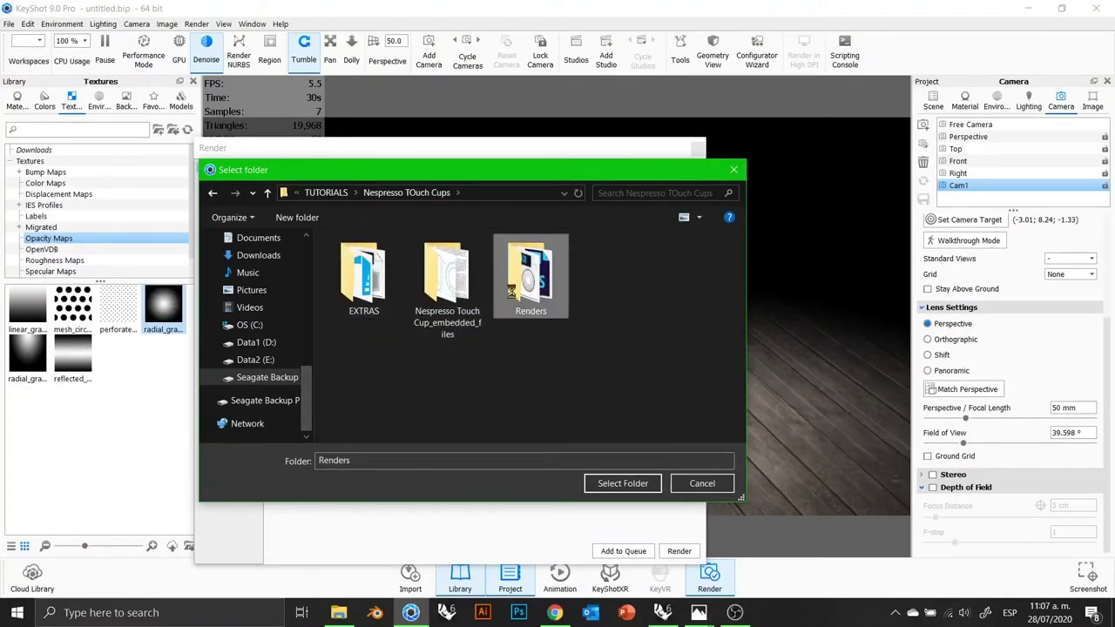
{"action": "double_click", "coordinate": [513, 293]}
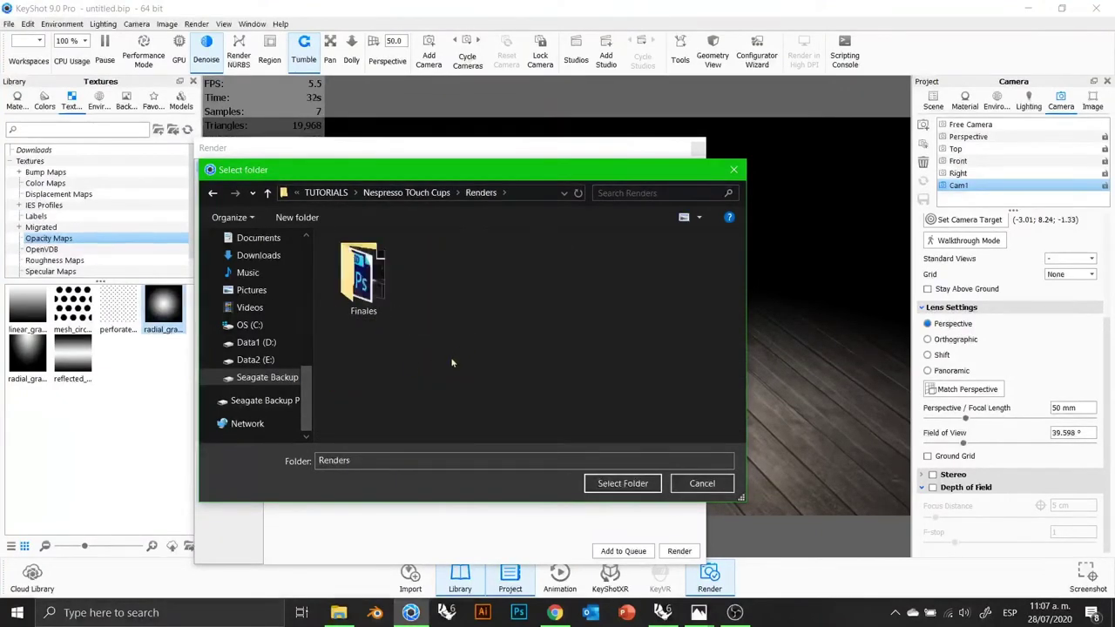
{"action": "left_click", "coordinate": [628, 485]}
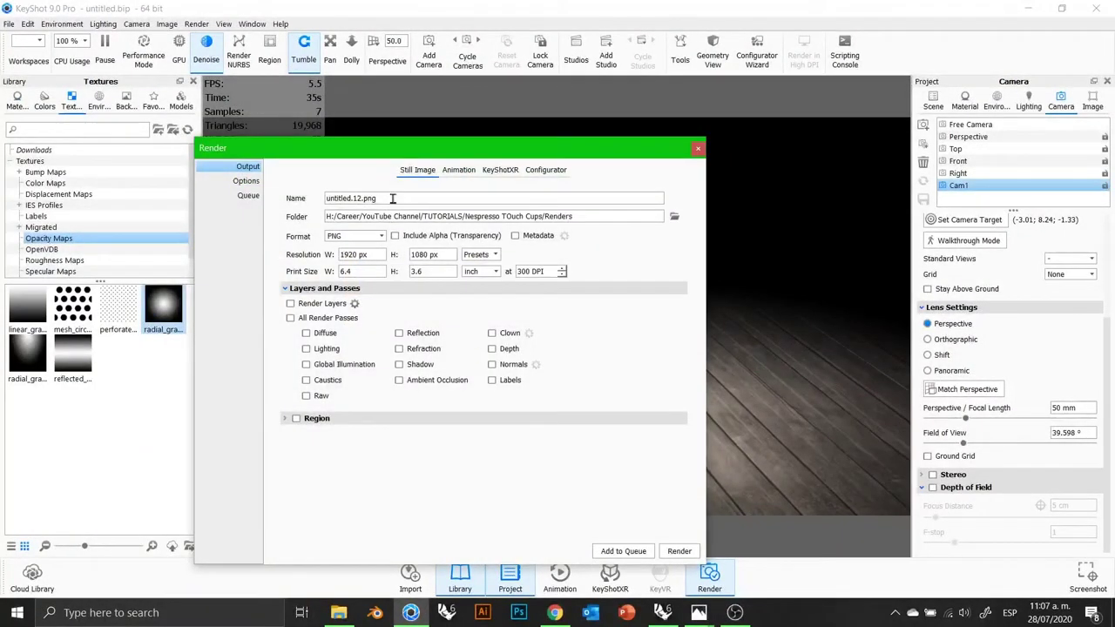
Step: Name the still image render Taza Nespresso and expand the Region settings
{"action": "type", "text": "Taza Nespresso"}
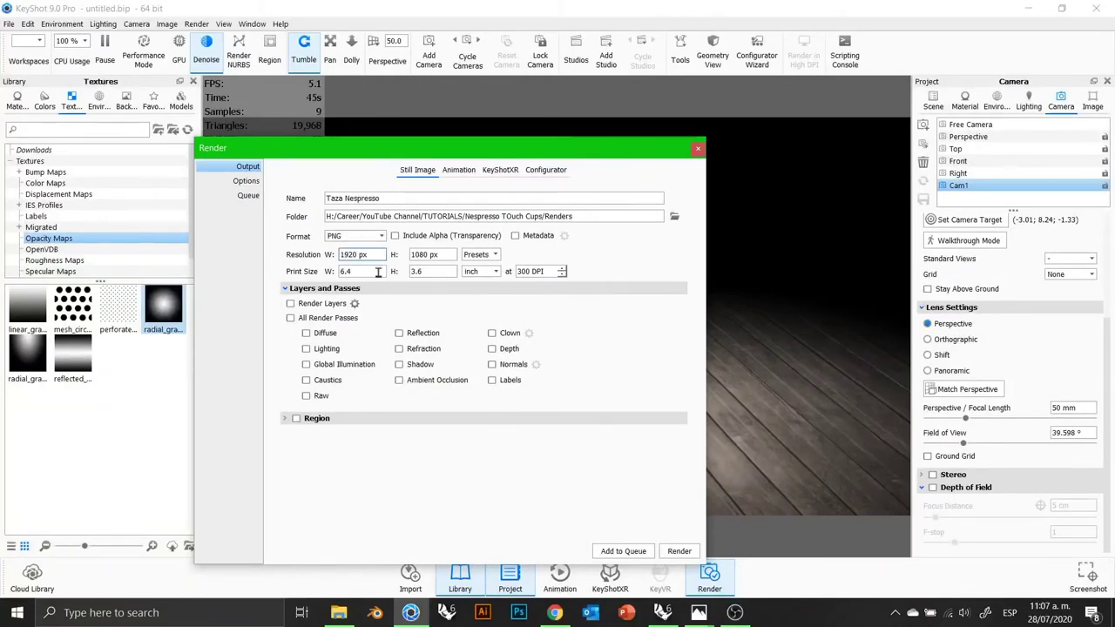
{"action": "left_click", "coordinate": [341, 418]}
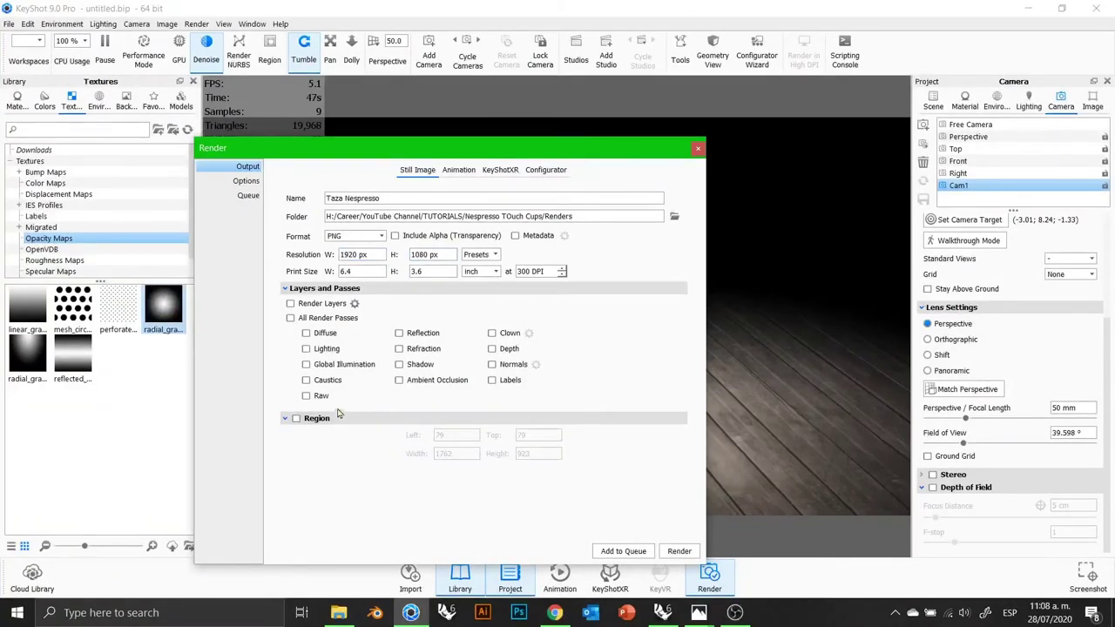
Step: Review the render quality modes and keep Maximum Samples with 300 samples
{"action": "left_click", "coordinate": [245, 182]}
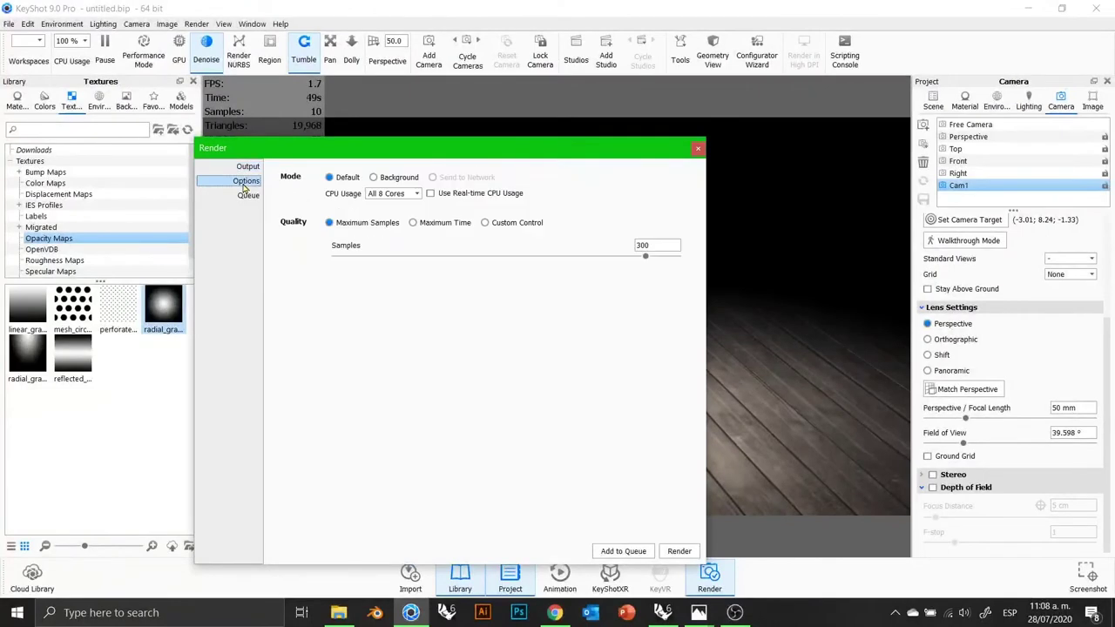
{"action": "left_click", "coordinate": [421, 223]}
{"action": "left_click", "coordinate": [495, 223]}
{"action": "left_click", "coordinate": [366, 222]}
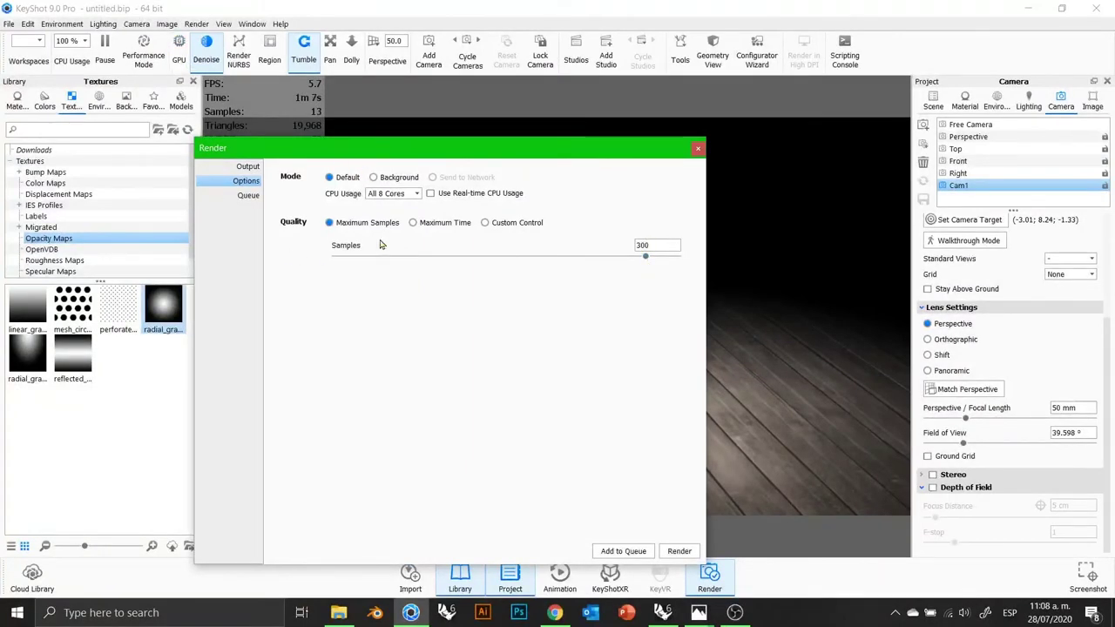
{"action": "double_click", "coordinate": [655, 246]}
{"action": "left_click_drag", "start_coordinate": [546, 158], "coordinate": [571, 90]}
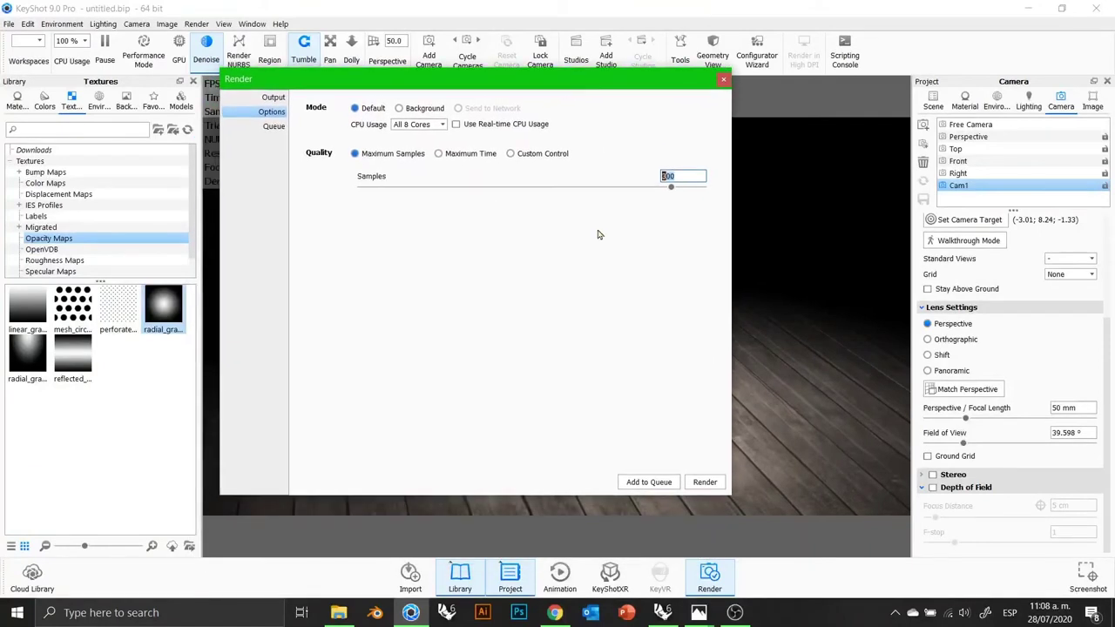
Step: Start rendering the still image and inspect the render in progress
{"action": "left_click", "coordinate": [709, 485]}
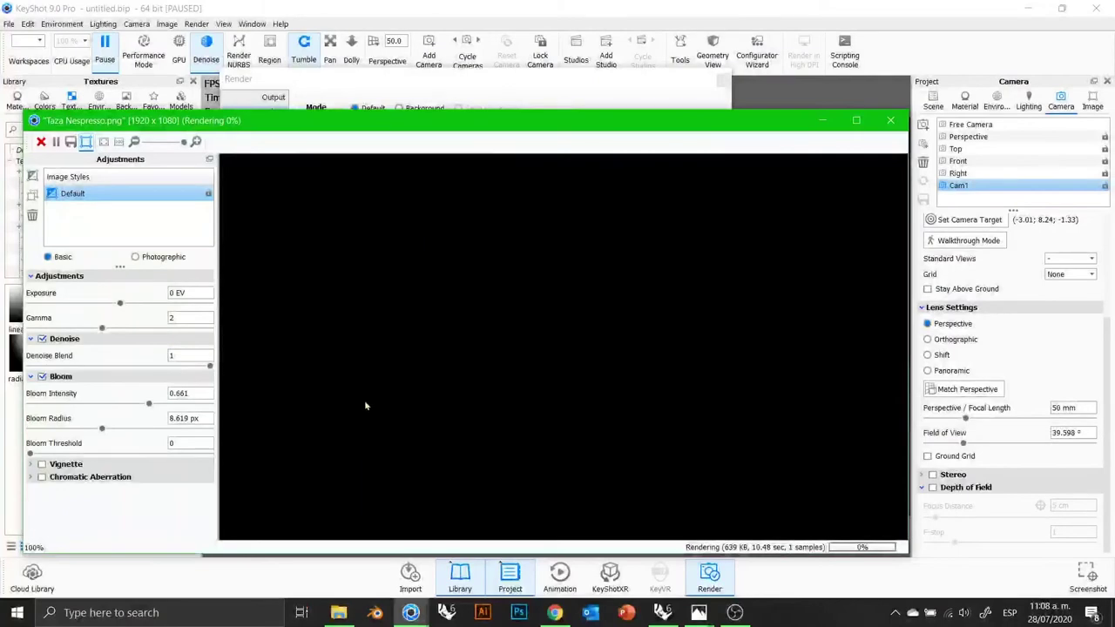
{"action": "left_click_drag", "start_coordinate": [376, 121], "coordinate": [383, 106]}
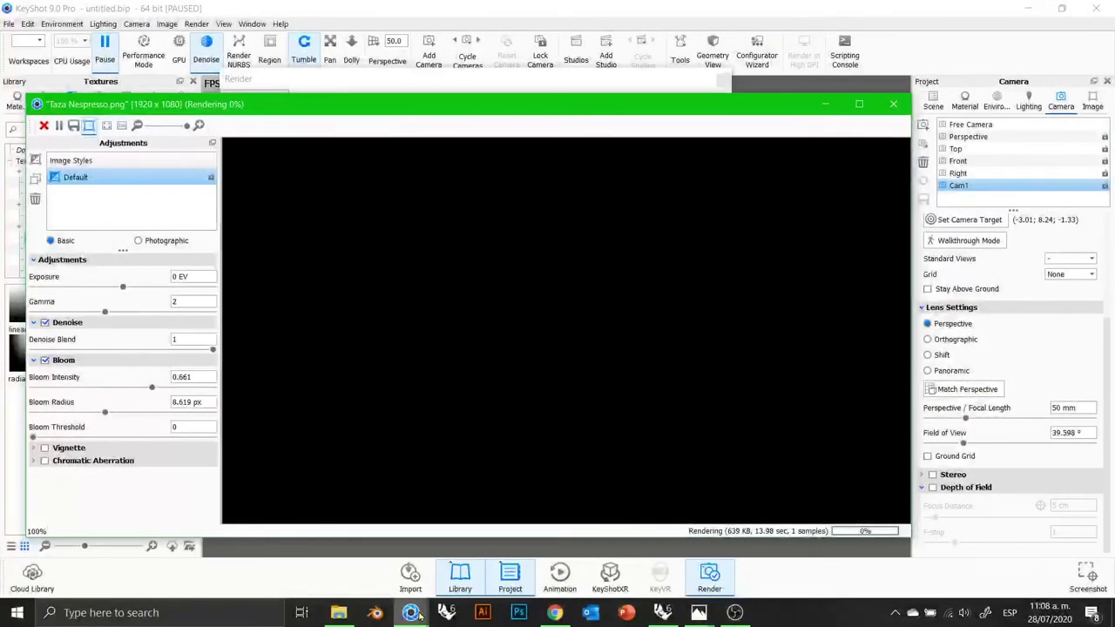
{"action": "scroll", "coordinate": [424, 387], "scroll_direction": "down", "scroll_amount": 3}
{"action": "scroll", "coordinate": [424, 386], "scroll_direction": "up", "scroll_amount": 2}
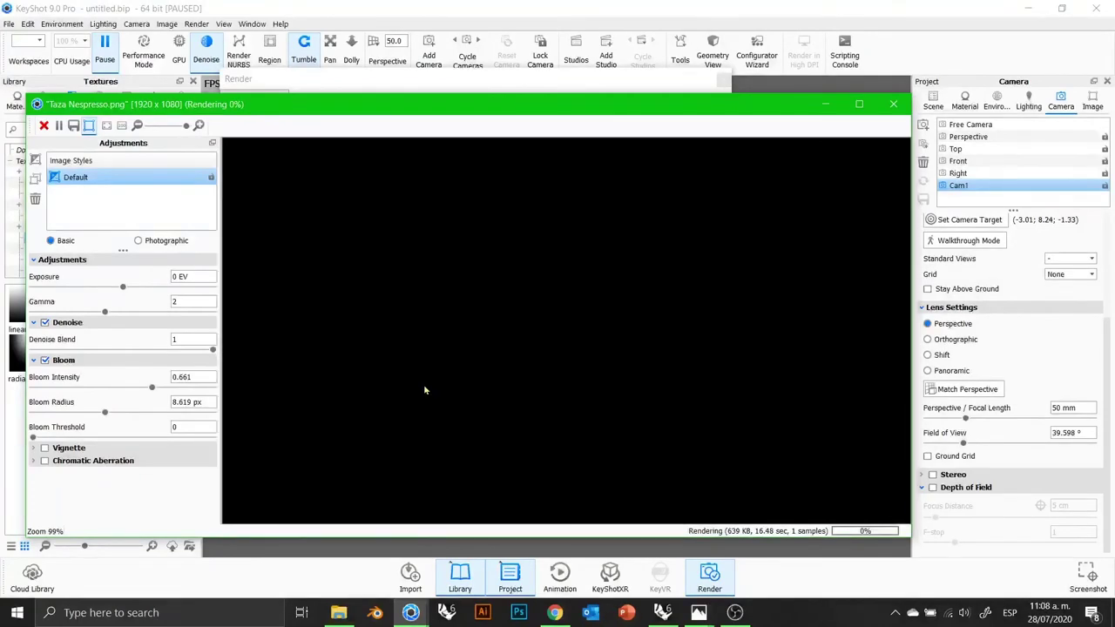
{"action": "scroll", "coordinate": [366, 409], "scroll_direction": "down", "scroll_amount": 3}
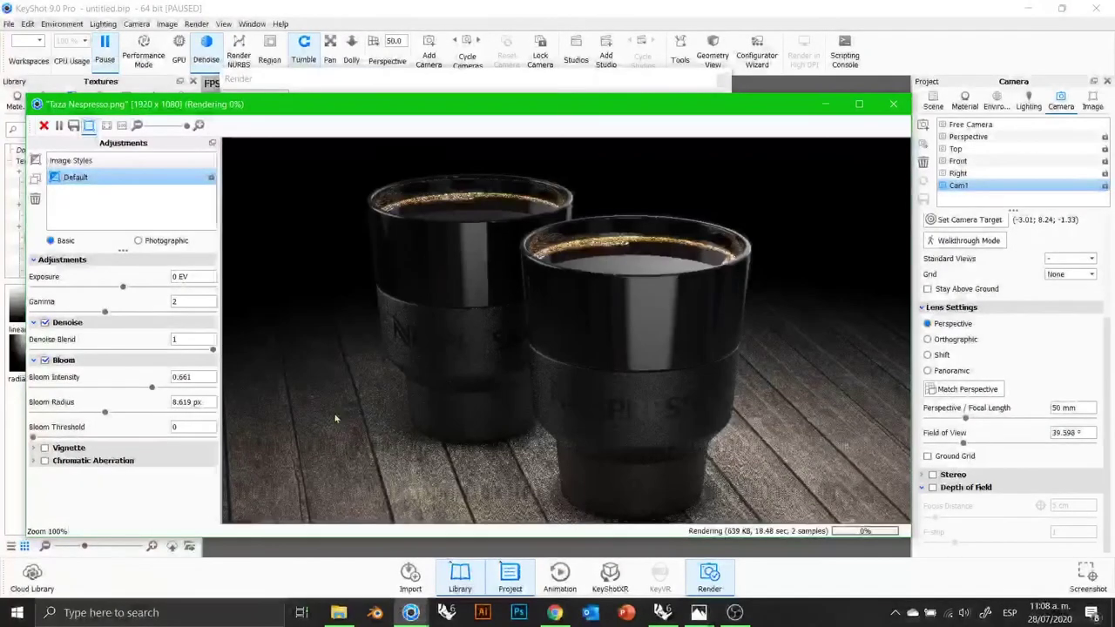